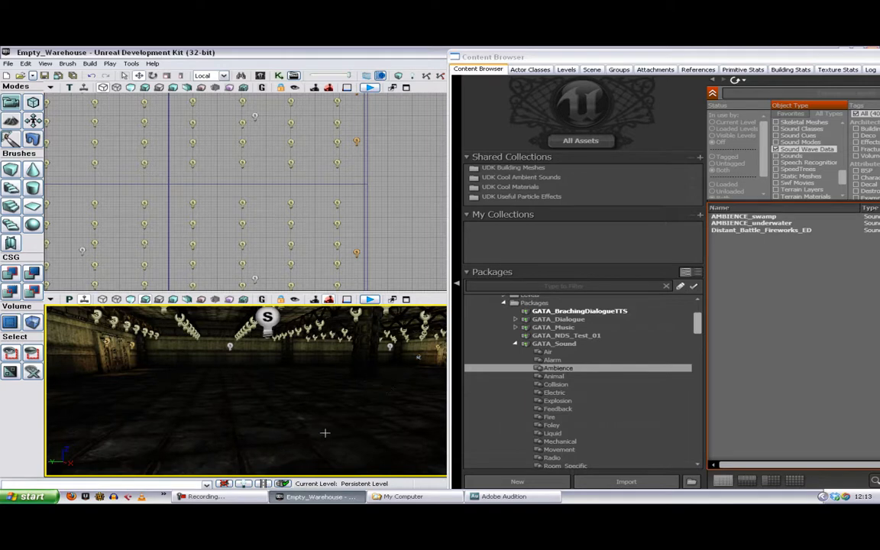
Step: List the sound wave assets in the Ambience group of the GATA_Sound package
{"action": "left_click", "coordinate": [543, 349]}
{"action": "left_click", "coordinate": [544, 345]}
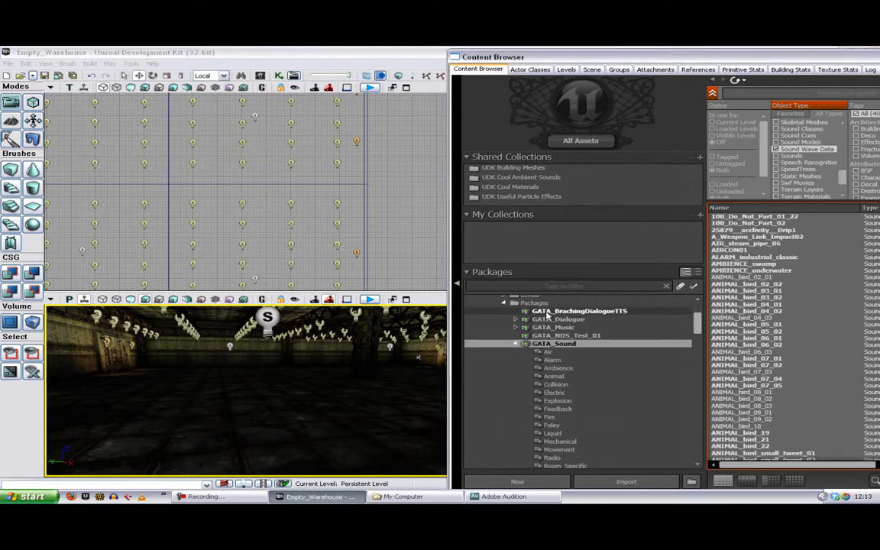
{"action": "left_click", "coordinate": [558, 369]}
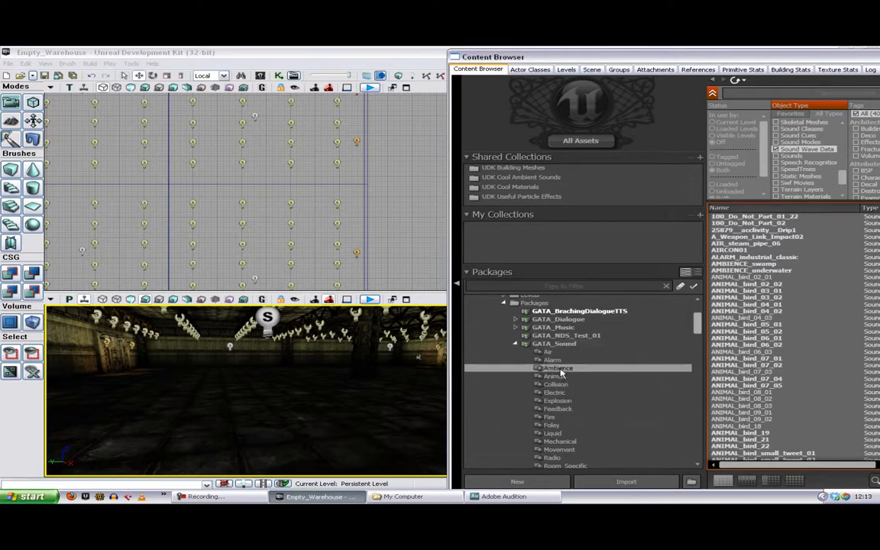
Step: Select Distant_Battle_Fireworks_ED and show the ambient sound actors it can be added as on the warehouse floor
{"action": "left_click_drag", "start_coordinate": [764, 231], "coordinate": [193, 413]}
{"action": "left_click", "coordinate": [232, 399]}
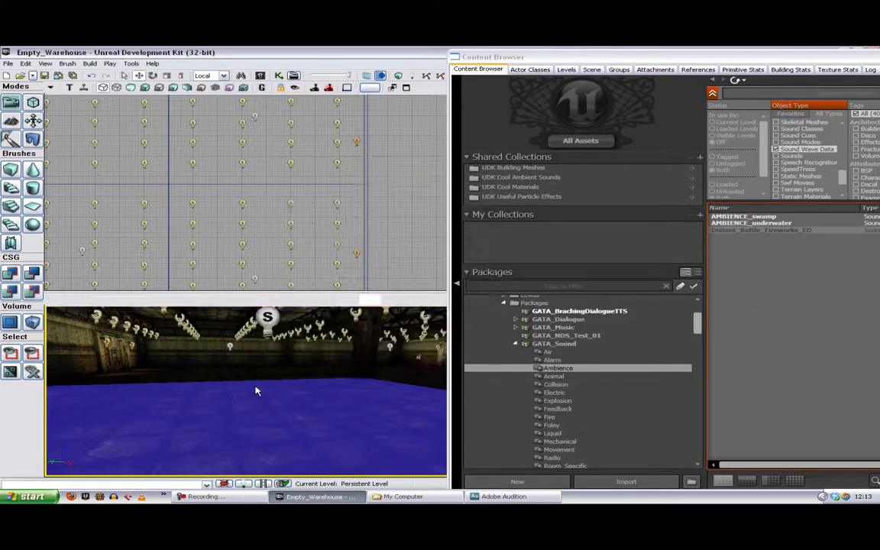
{"action": "right_click", "coordinate": [255, 386]}
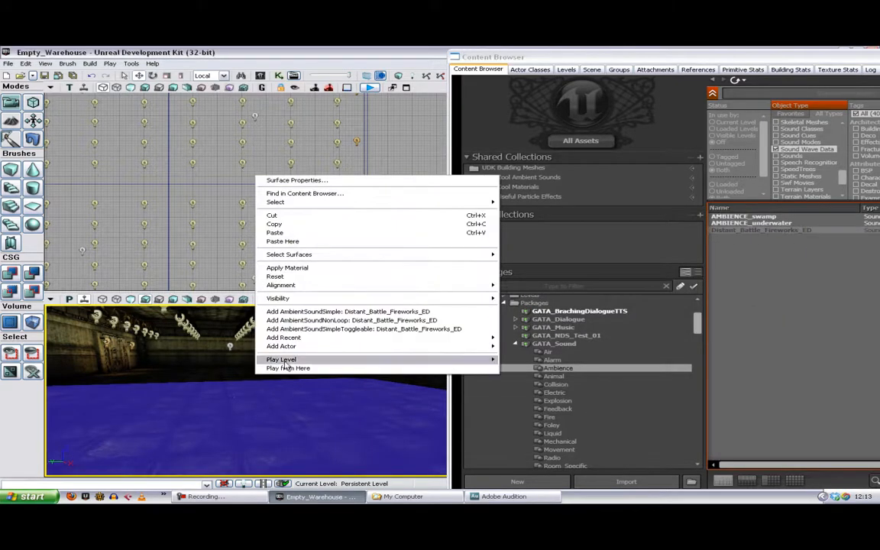
{"action": "left_click", "coordinate": [336, 328]}
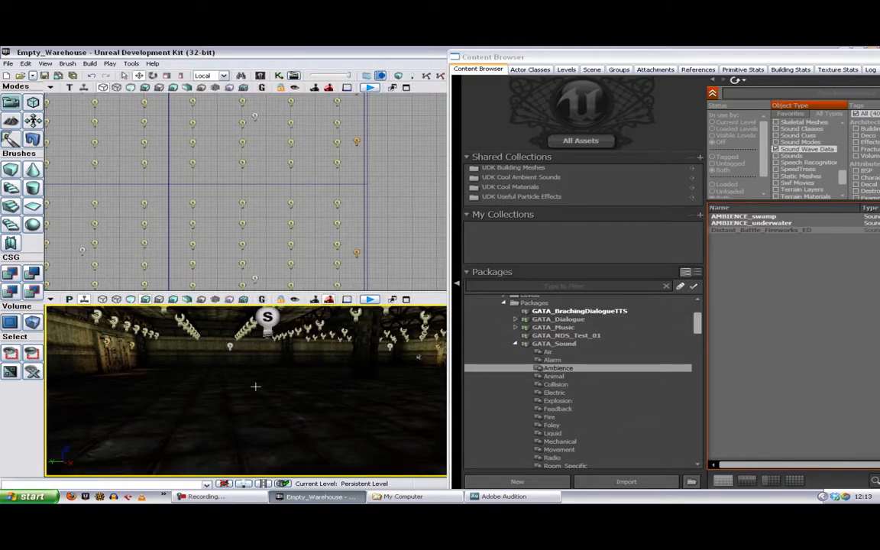
{"action": "mouse_move", "coordinate": [350, 397]}
{"action": "left_mouse_down"}
{"action": "mouse_move", "coordinate": [389, 369]}
{"action": "mouse_move", "coordinate": [344, 375]}
{"action": "mouse_move", "coordinate": [408, 385]}
{"action": "mouse_move", "coordinate": [359, 384]}
{"action": "mouse_move", "coordinate": [342, 395]}
{"action": "left_mouse_up"}
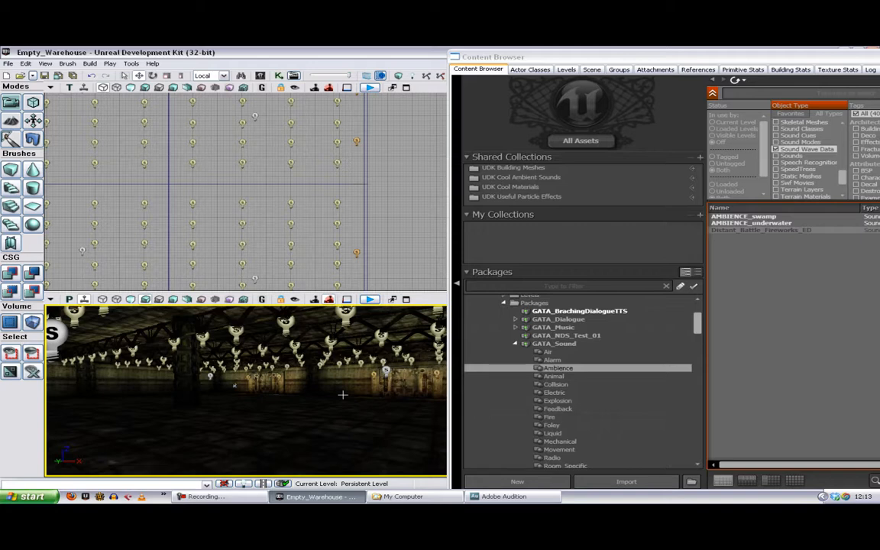
Step: Switch to Adobe Audition, import MECHANICAL_machine_computerfan_01.wav from the MECHANICAL folder, and open it for waveform editing
{"action": "left_click", "coordinate": [517, 499]}
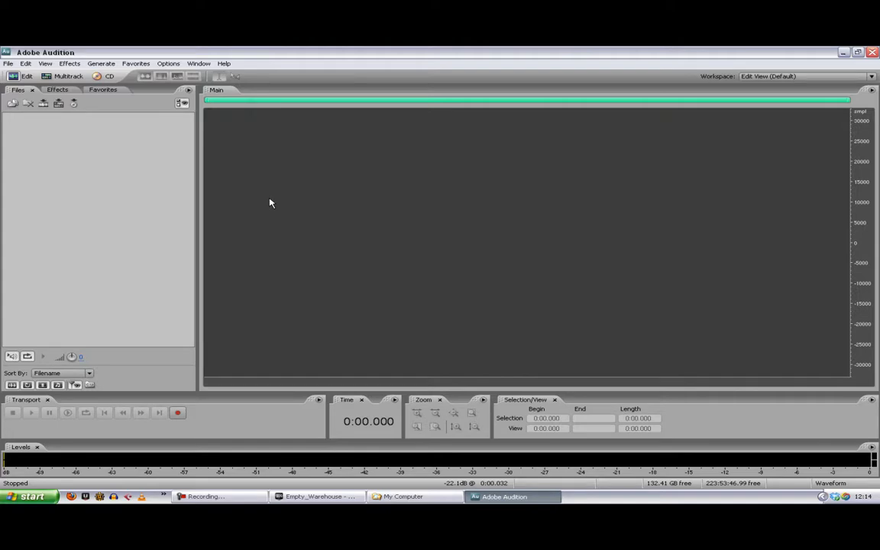
{"action": "left_click", "coordinate": [12, 103]}
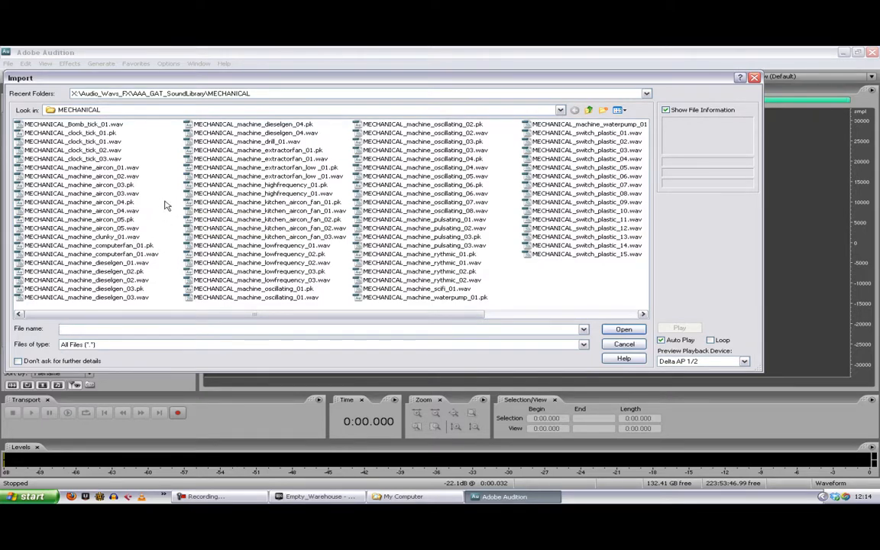
{"action": "left_click", "coordinate": [121, 254]}
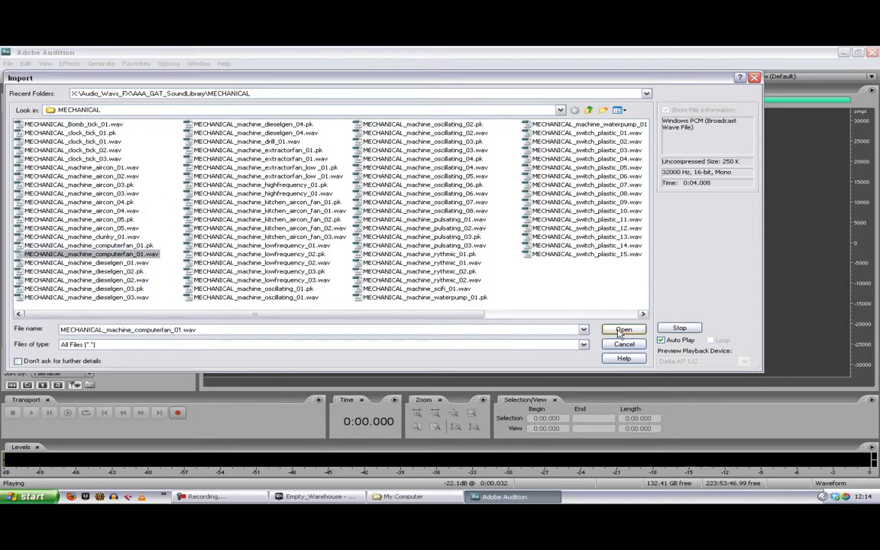
{"action": "left_click", "coordinate": [622, 331]}
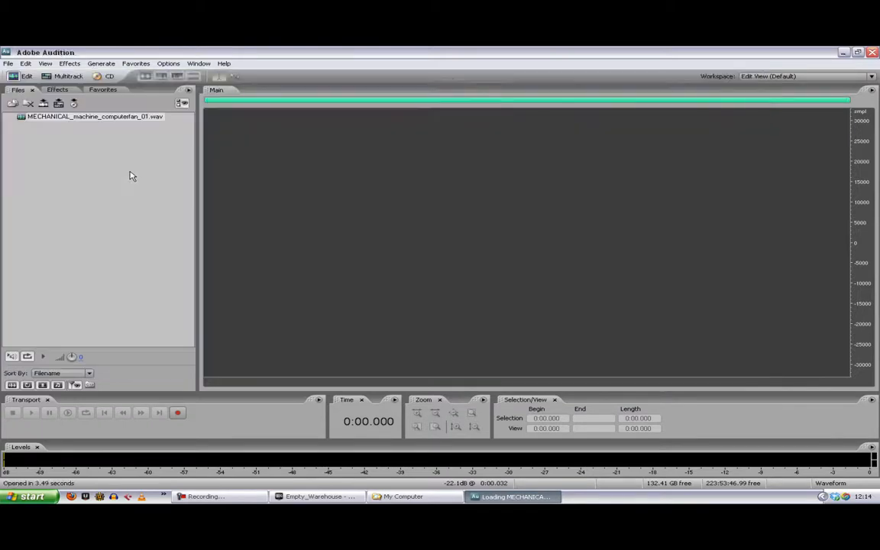
{"action": "left_click", "coordinate": [135, 119]}
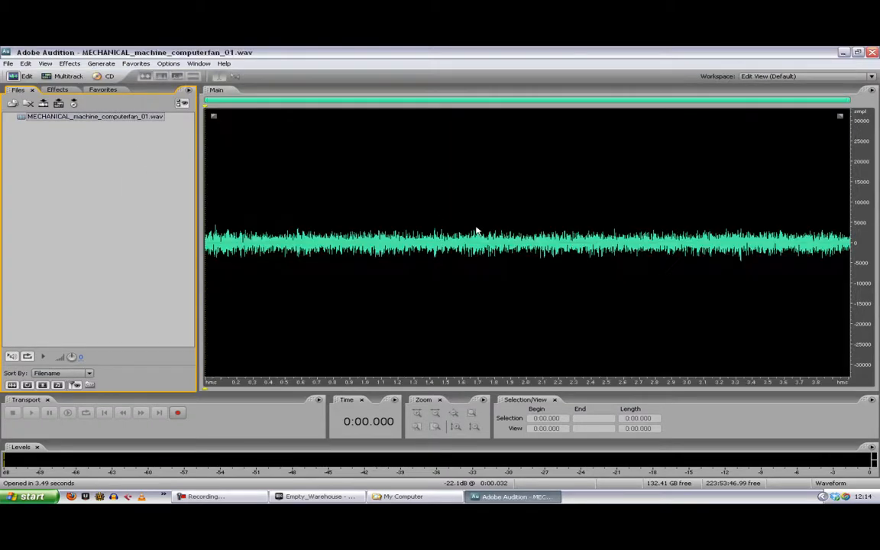
Step: Play the computer fan recording from about 0:01.753
{"action": "left_click", "coordinate": [487, 216]}
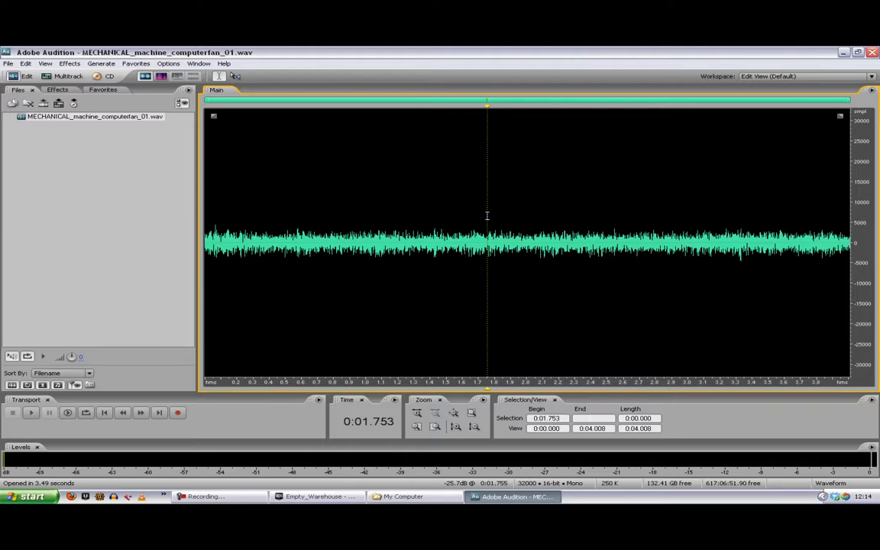
{"action": "key", "text": "space"}
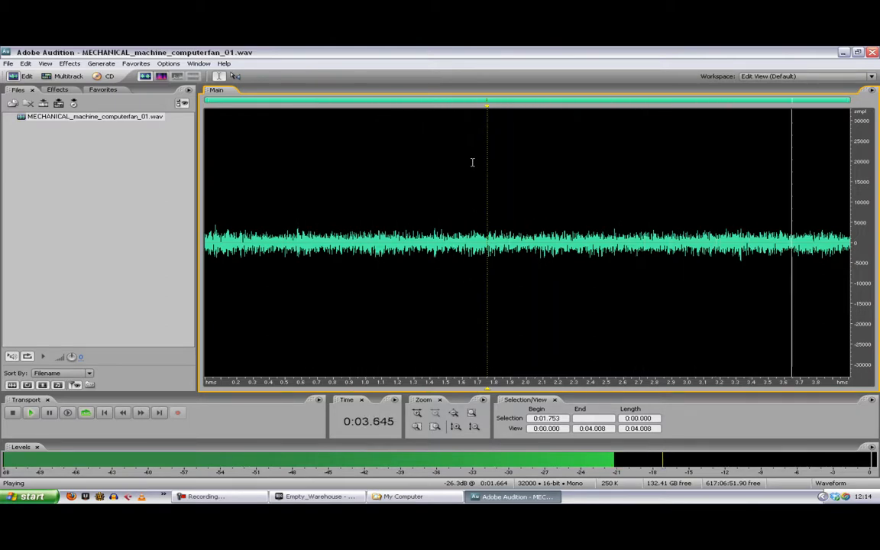
{"action": "key", "text": "space"}
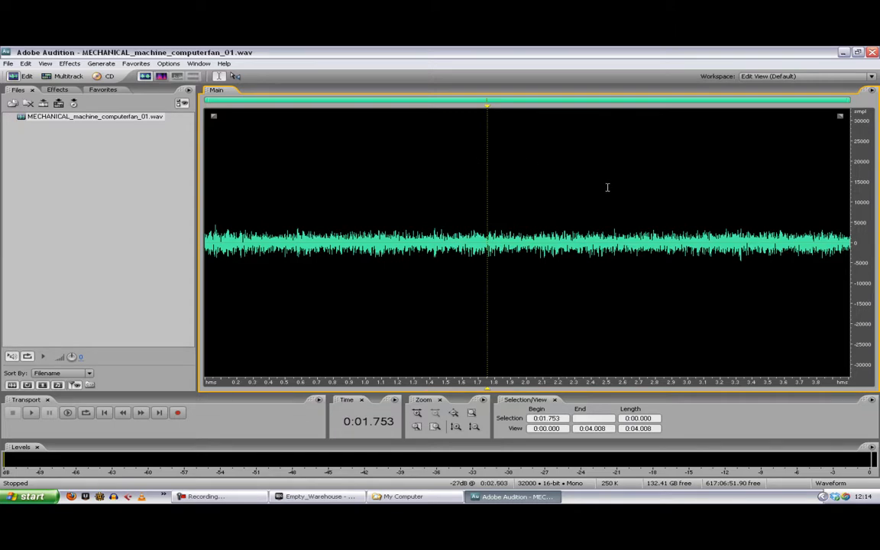
Step: Examine the fan waveform close up near 0:03.277 to see where it crosses the zero line
{"action": "left_click", "coordinate": [836, 252]}
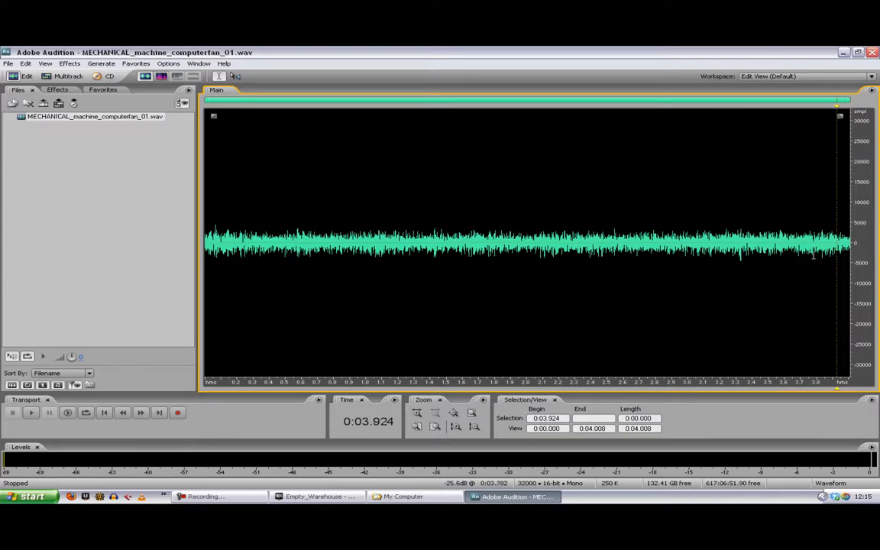
{"action": "scroll", "coordinate": [749, 232], "scroll_direction": "up", "scroll_amount": 3}
{"action": "scroll", "coordinate": [702, 227], "scroll_direction": "up", "scroll_amount": 8}
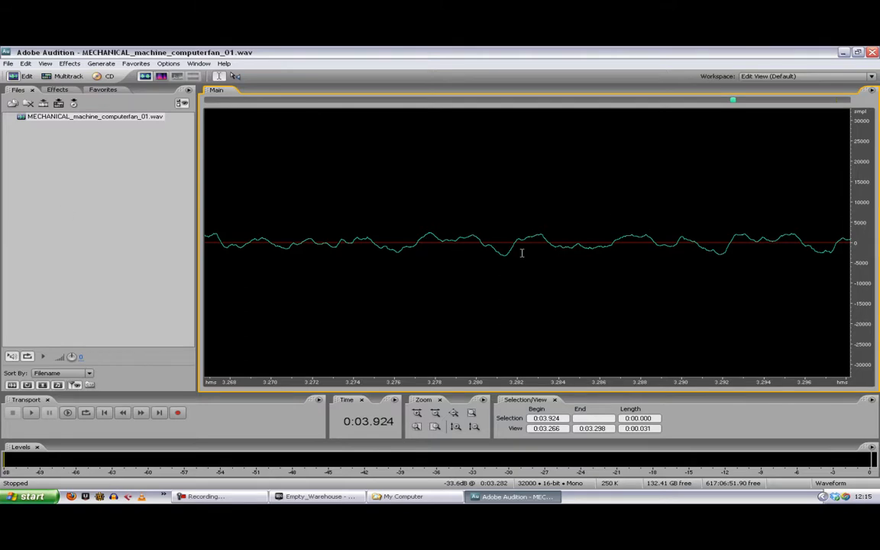
{"action": "left_click", "coordinate": [419, 239]}
{"action": "scroll", "coordinate": [539, 211], "scroll_direction": "down", "scroll_amount": 3}
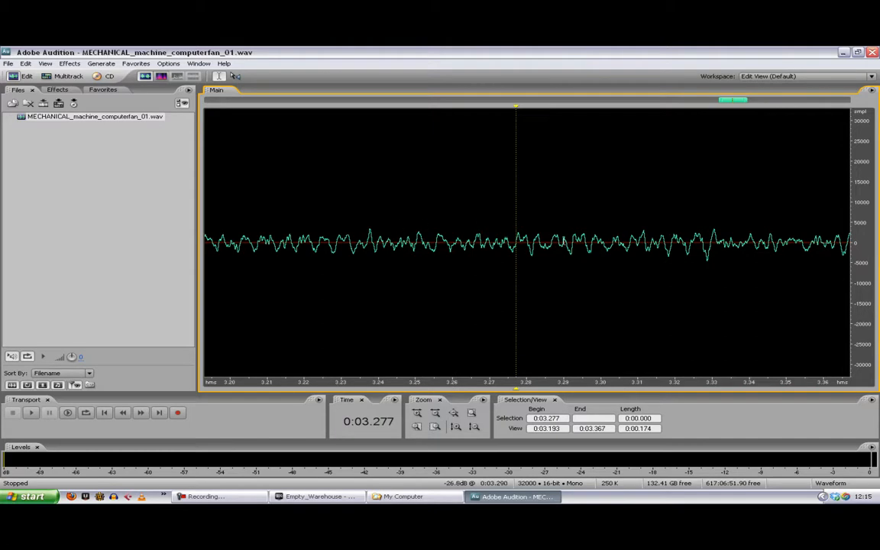
{"action": "scroll", "coordinate": [712, 250], "scroll_direction": "down", "scroll_amount": 7}
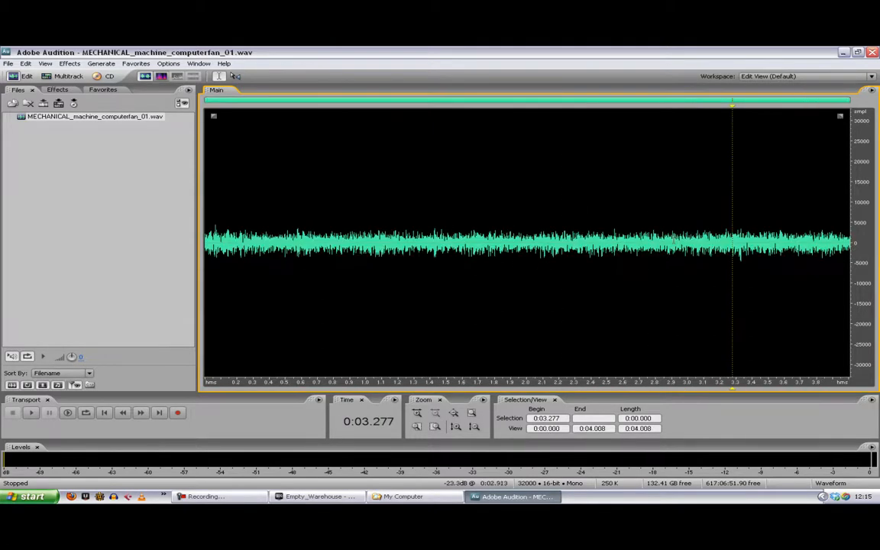
Step: Select nearly the whole waveform, ending at about 0:03.989, and move the selection's start inward through zero crossings to 0:00.049
{"action": "left_click_drag", "start_coordinate": [207, 221], "coordinate": [847, 258]}
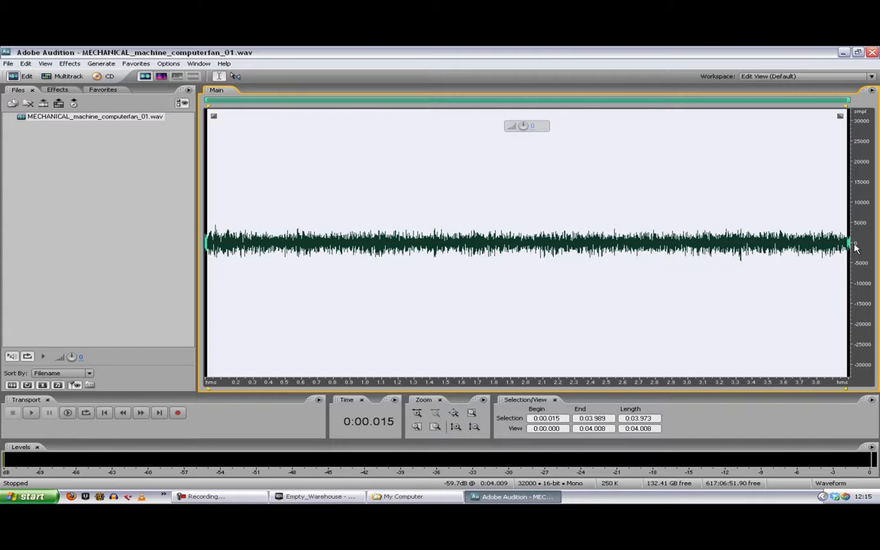
{"action": "key", "text": "shift"}
{"action": "key", "text": "shift+j"}
{"action": "key", "text": "shift+j"}
{"action": "key", "text": "shift+j"}
{"action": "key", "text": "shift+j"}
{"action": "key", "text": "shift+j"}
{"action": "key", "text": "shift+j"}
{"action": "key", "text": "shift+j"}
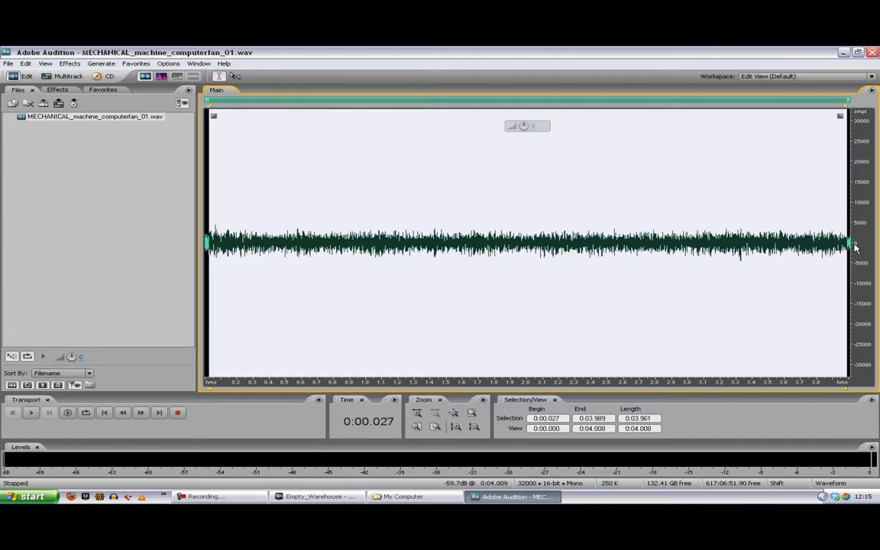
{"action": "key", "text": "shift+j"}
{"action": "key", "text": "shift+j"}
{"action": "key", "text": "shift+j"}
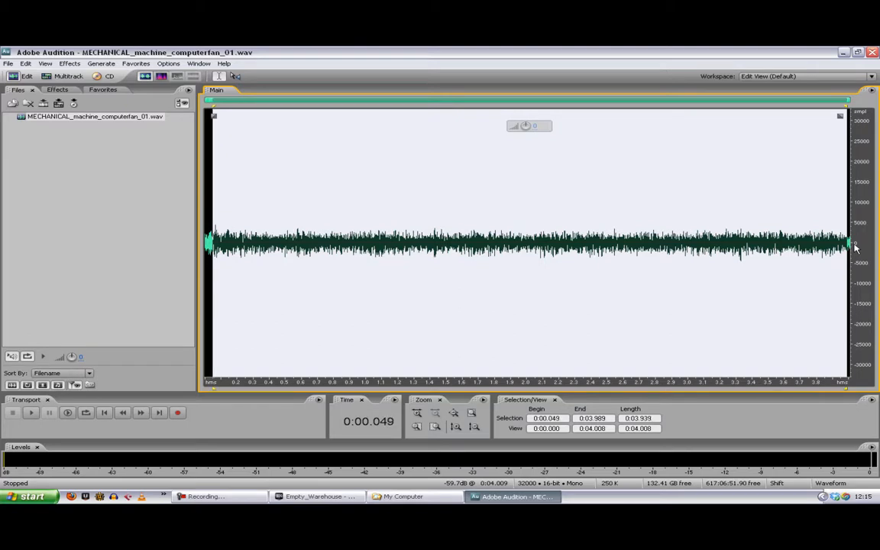
Step: Adjust the selection to zero crossings at 0:00.021 for its start and 0:03.987 for its end
{"action": "key", "text": "shift+h"}
{"action": "key", "text": "shift+h"}
{"action": "key", "text": "shift+h"}
{"action": "key", "text": "shift+h"}
{"action": "key", "text": "shift+h"}
{"action": "key", "text": "shift+h"}
{"action": "key", "text": "shift+h"}
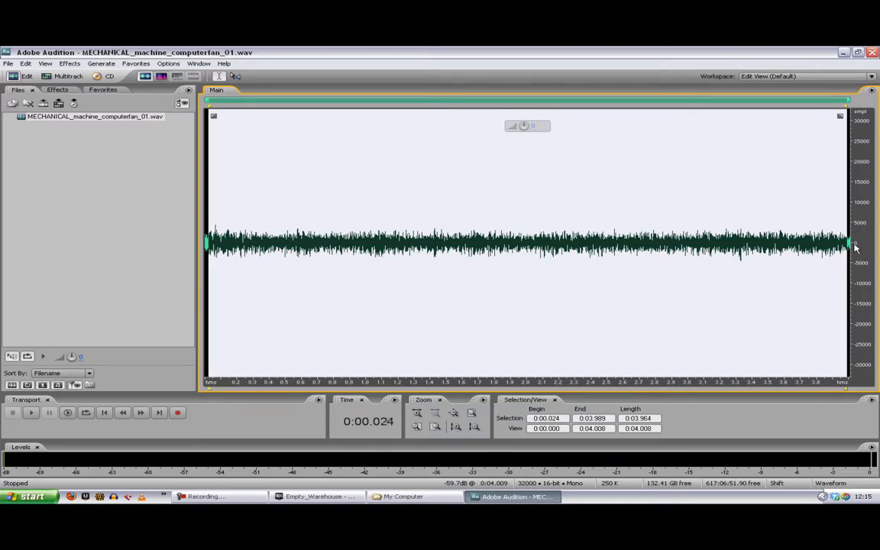
{"action": "key", "text": "shift+h"}
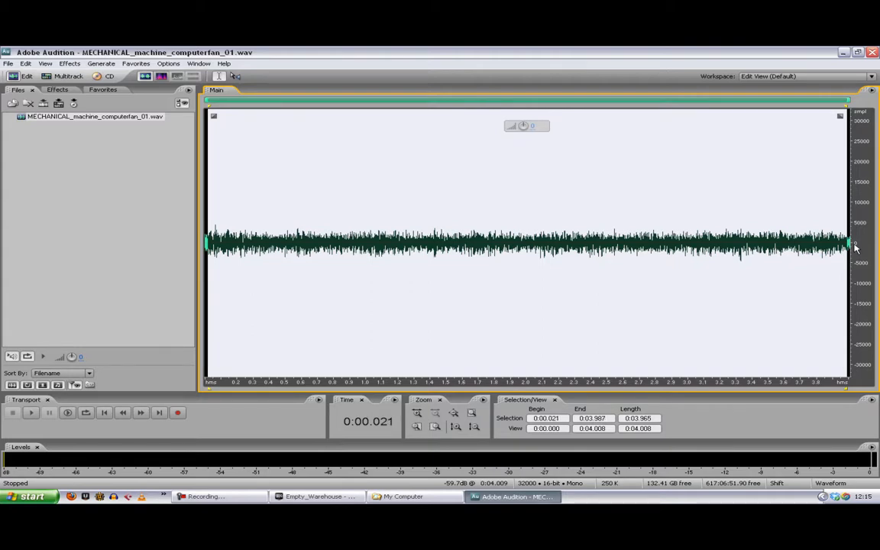
{"action": "key", "text": "shift+k"}
{"action": "key", "text": "shift+k"}
{"action": "key", "text": "shift+l"}
{"action": "key", "text": "shift+l"}
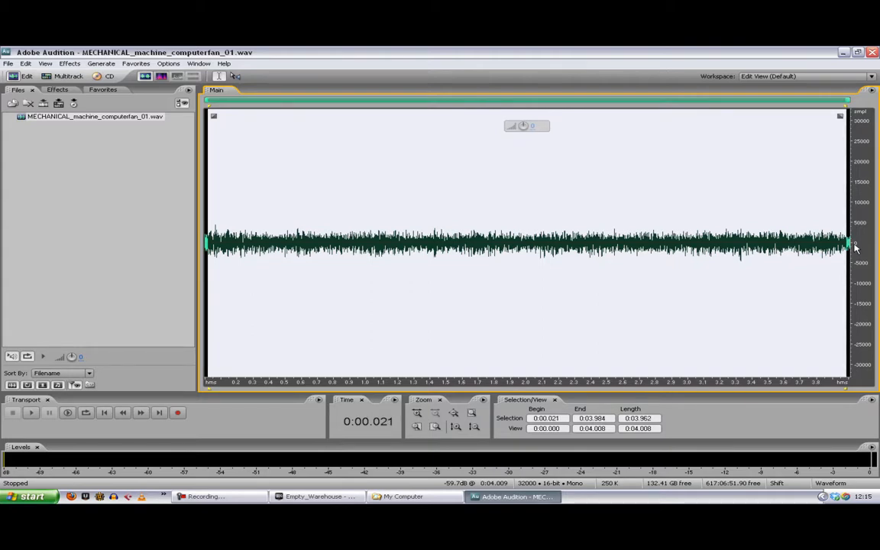
Step: Preview the selected section as a loop and trim the file to it
{"action": "key", "text": "space"}
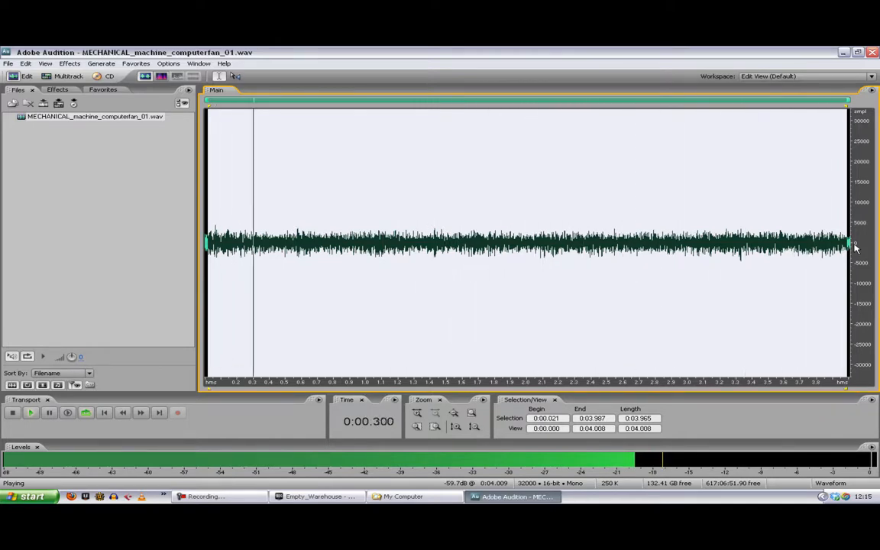
{"action": "key", "text": "space"}
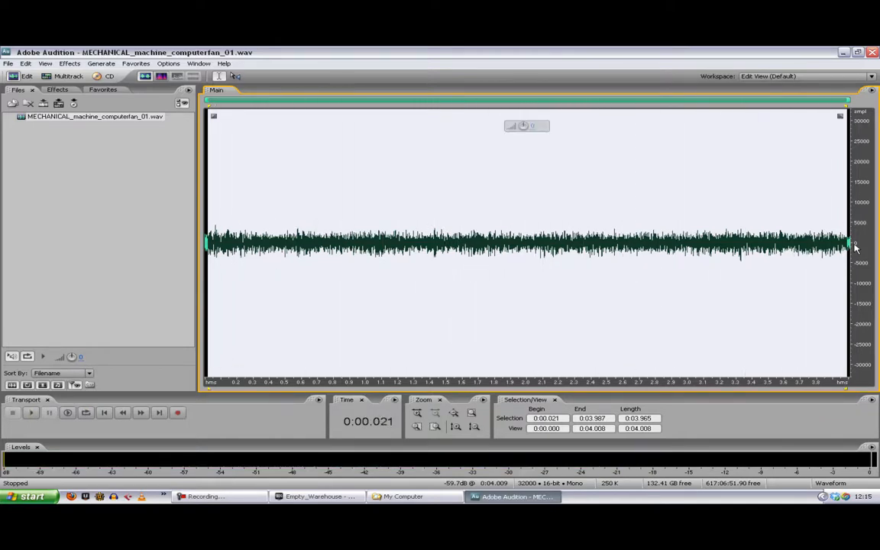
{"action": "key", "text": "ctrl+t"}
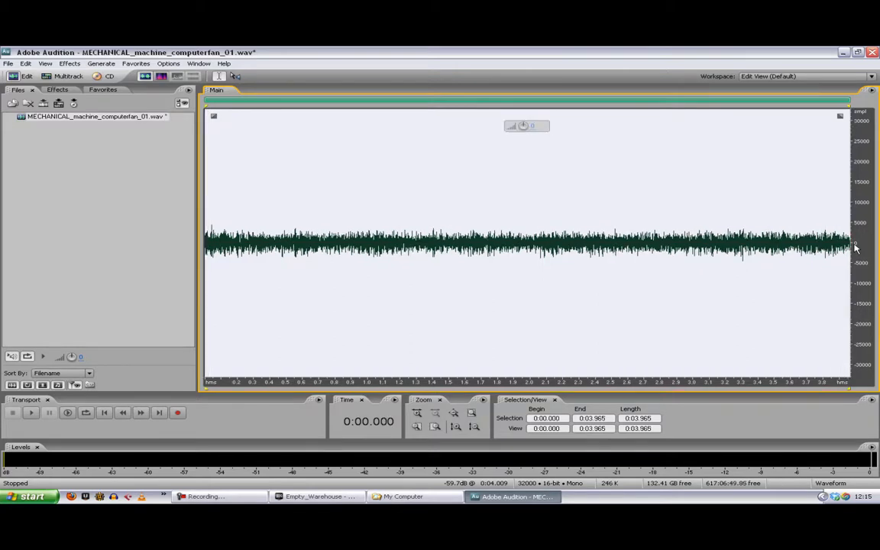
Step: Play the trimmed fan sound from about 0:02.760 to check its loop point
{"action": "left_click", "coordinate": [654, 261]}
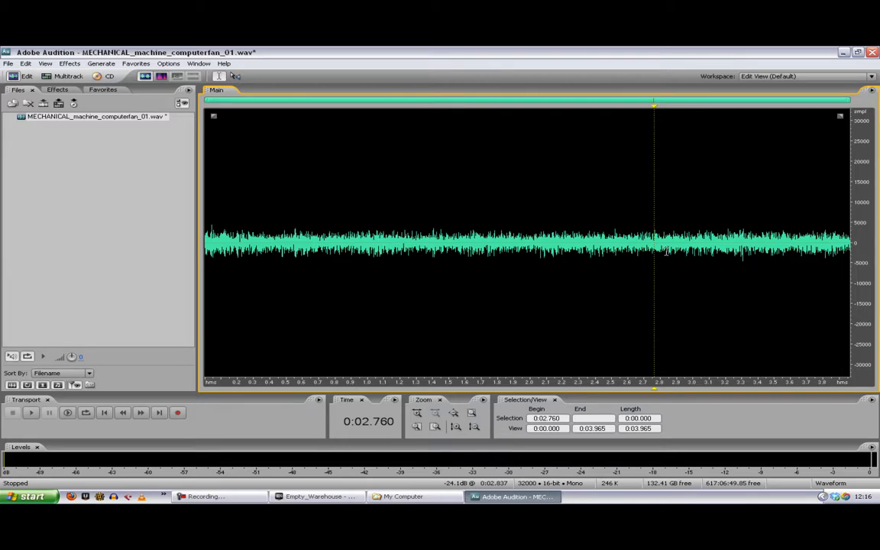
{"action": "key", "text": "space"}
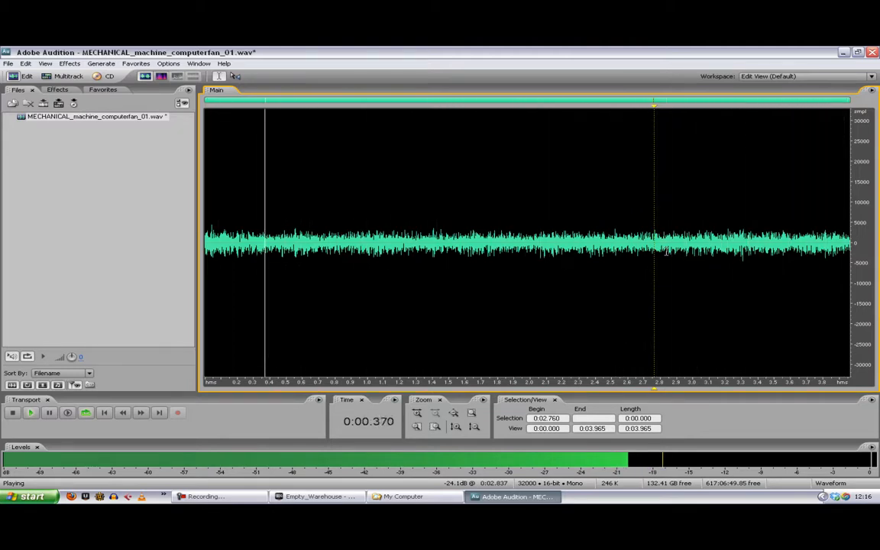
{"action": "key", "text": "space"}
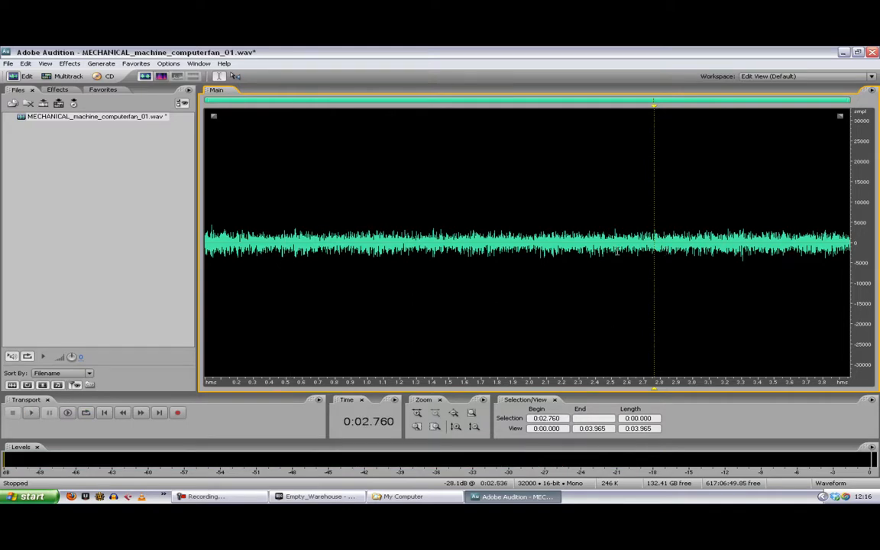
Step: Place the playback cursor at about 0:00.443 and play the trimmed fan sound briefly
{"action": "left_click", "coordinate": [580, 251]}
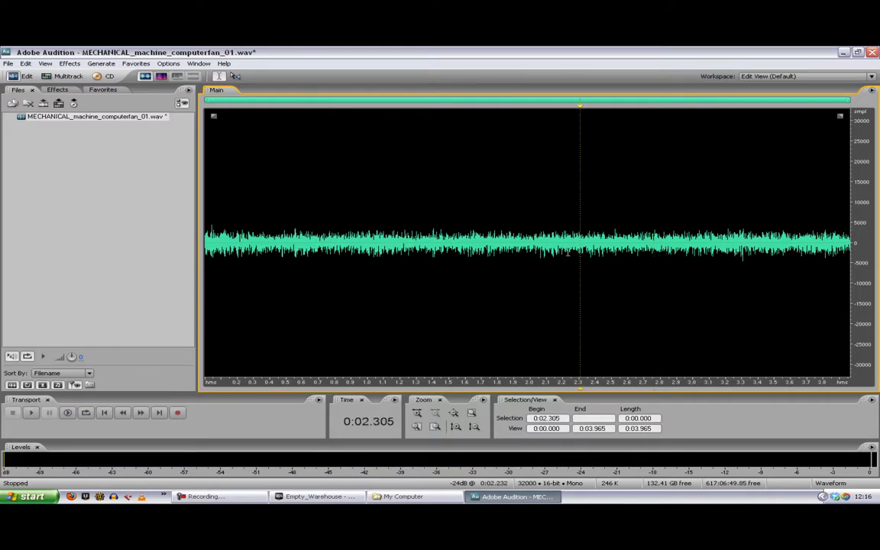
{"action": "left_click", "coordinate": [453, 235]}
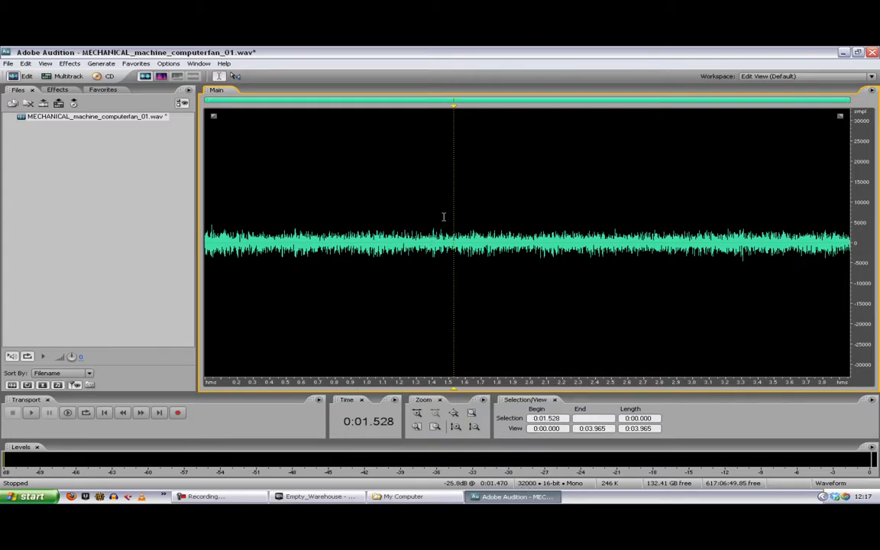
{"action": "left_click", "coordinate": [413, 191]}
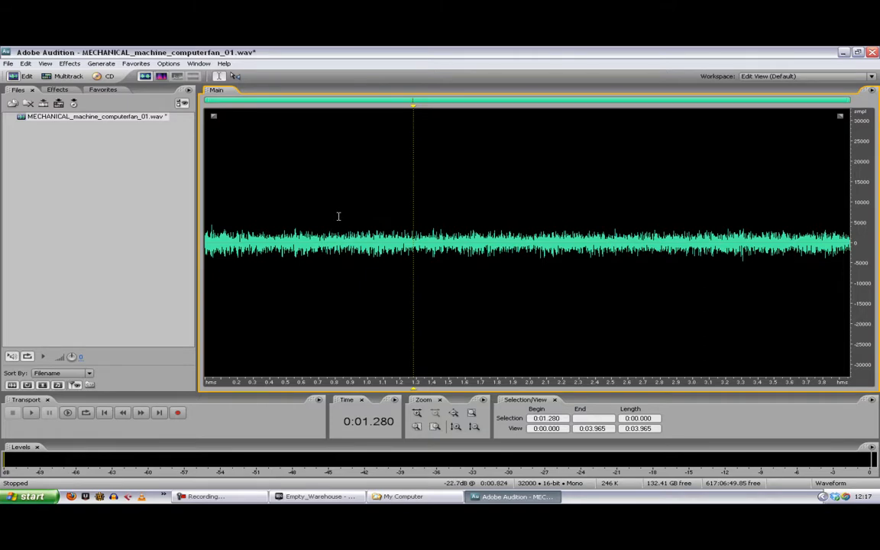
{"action": "left_click", "coordinate": [277, 202]}
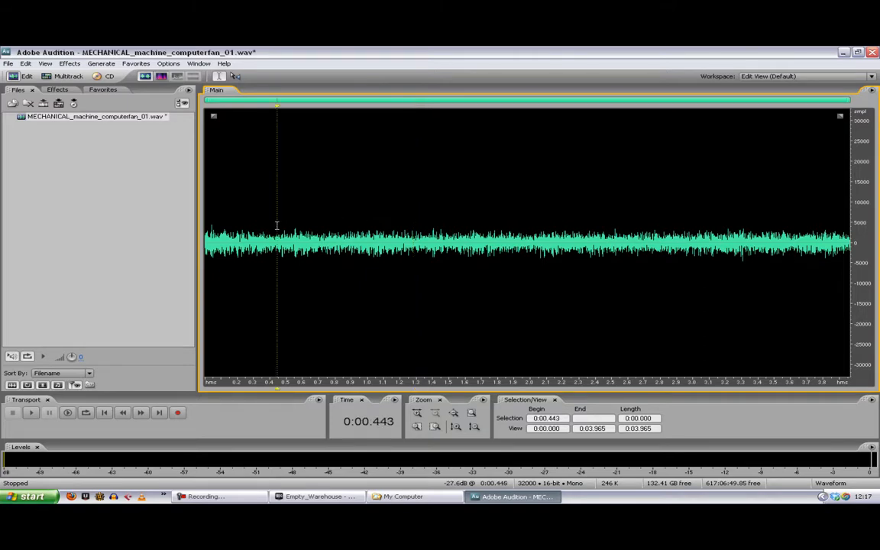
{"action": "key", "text": "space"}
{"action": "key", "text": "space"}
Step: Reset the FFT Filter curve and reshape it as a low-pass that falls to 0% just below 10000 Hz and stays there to 16000 Hz
{"action": "left_click", "coordinate": [73, 65]}
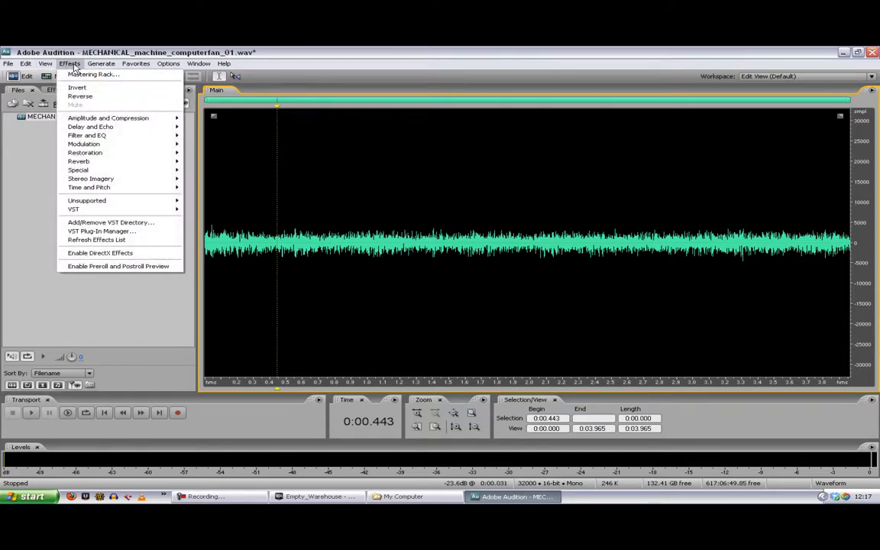
{"action": "mouse_move", "coordinate": [99, 136]}
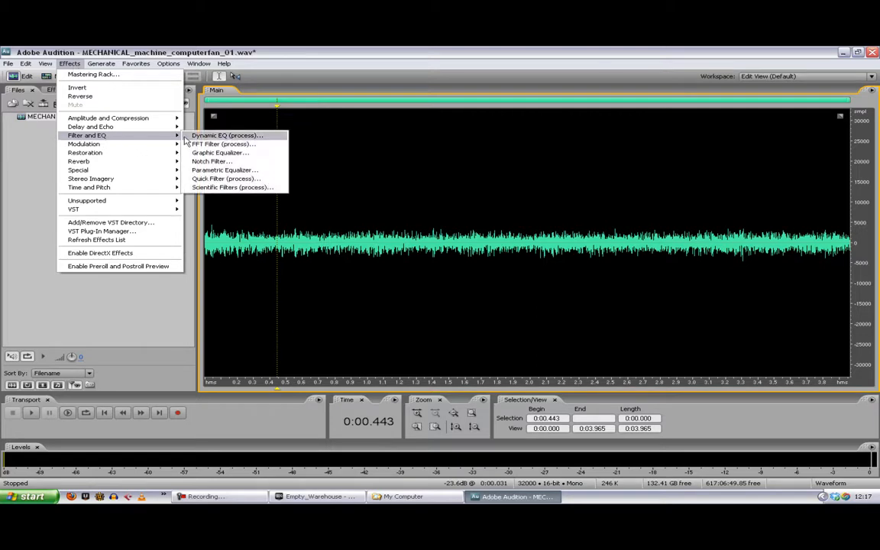
{"action": "left_click", "coordinate": [217, 145]}
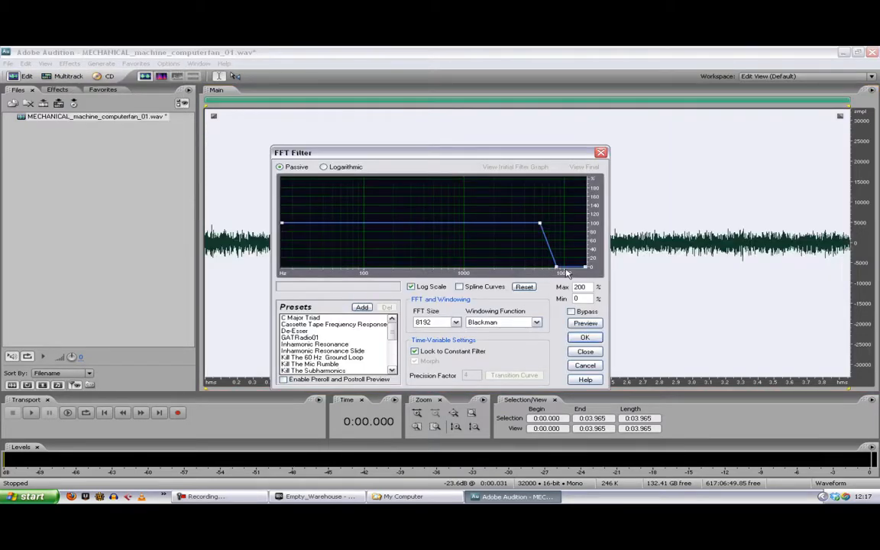
{"action": "left_click", "coordinate": [526, 286]}
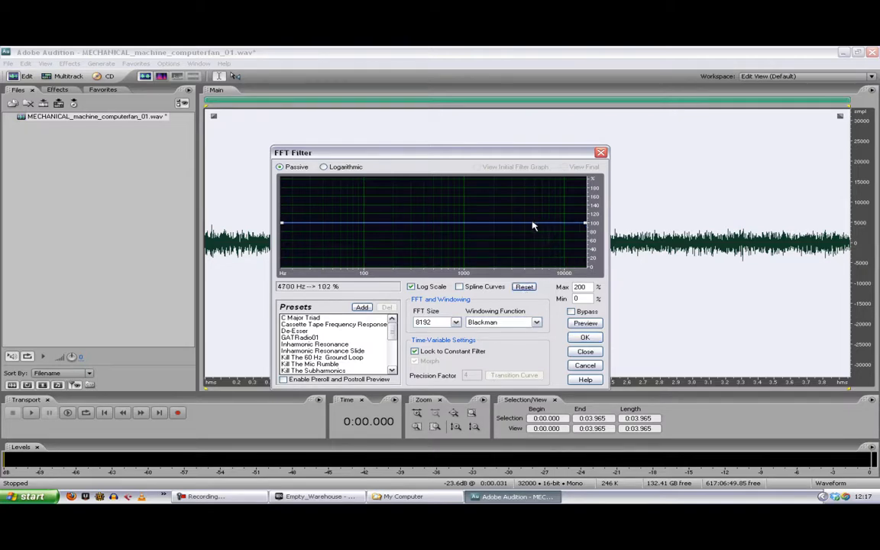
{"action": "left_click_drag", "start_coordinate": [550, 223], "coordinate": [550, 267]}
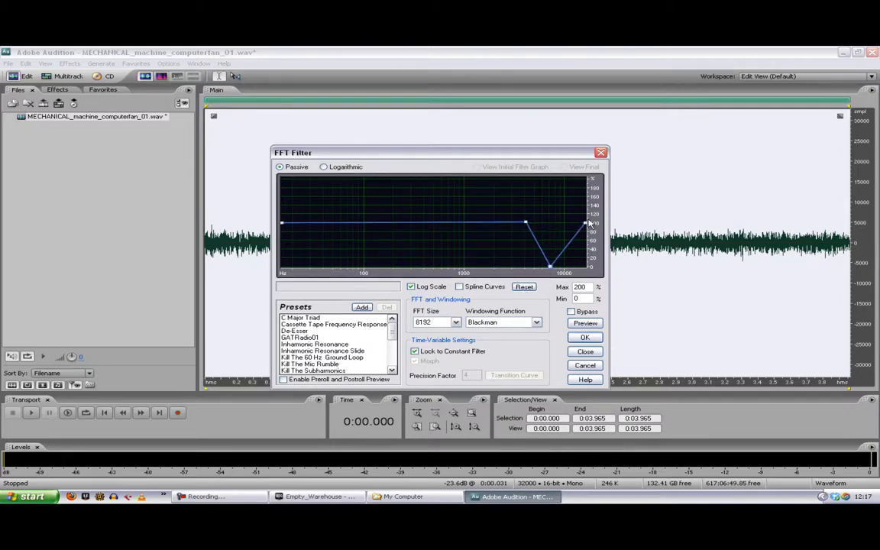
{"action": "left_click_drag", "start_coordinate": [586, 225], "coordinate": [586, 267]}
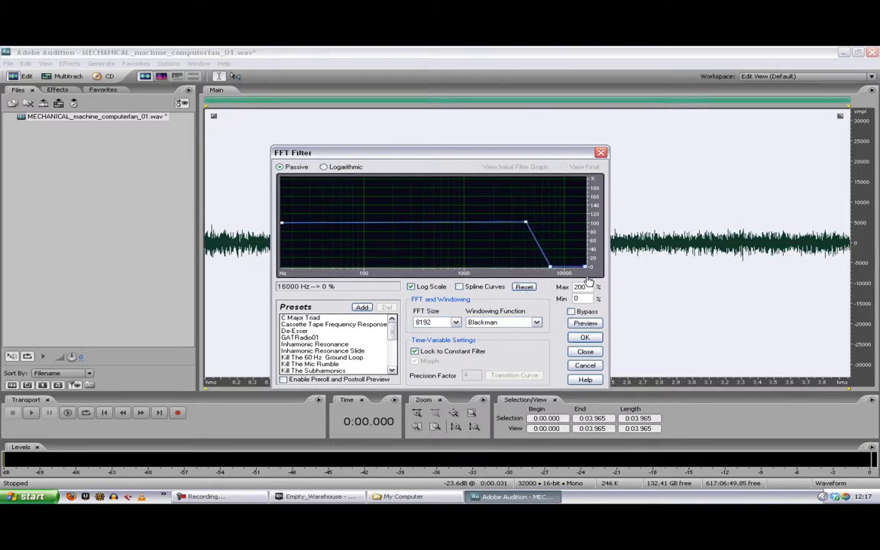
Step: Preview the FFT filter and move the upper shoulder of its roll-off to a lower frequency at 100%
{"action": "left_click", "coordinate": [585, 323]}
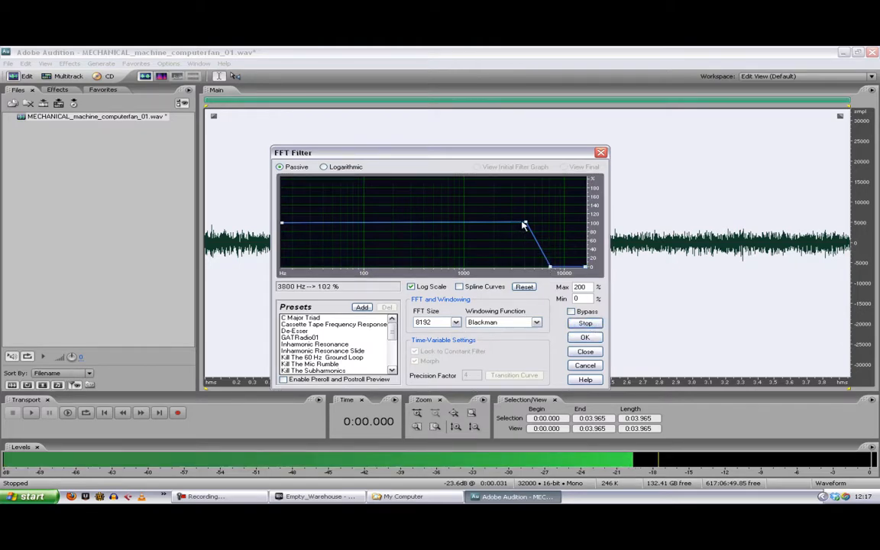
{"action": "left_click_drag", "start_coordinate": [524, 225], "coordinate": [508, 225]}
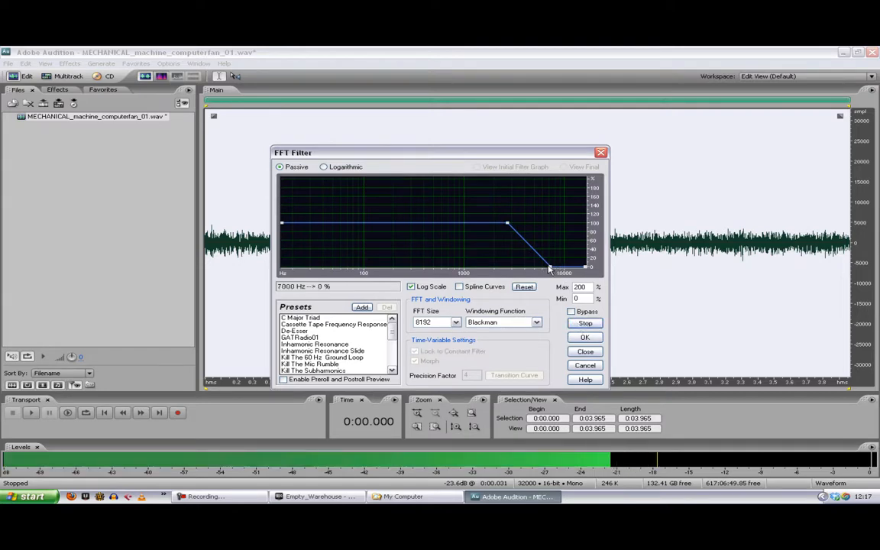
{"action": "left_click", "coordinate": [590, 325]}
Step: Compare the fan sound with the FFT filter bypassed and active, and apply the filter to the whole file
{"action": "left_click", "coordinate": [573, 312]}
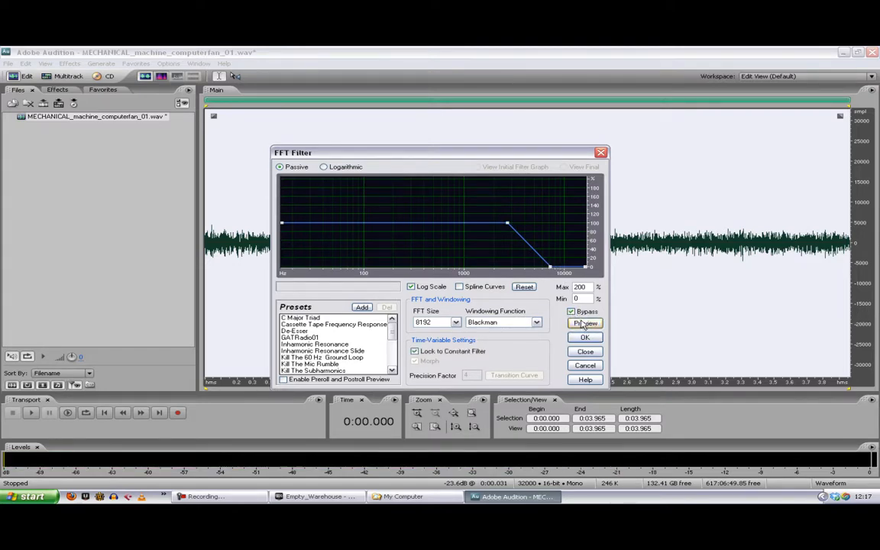
{"action": "left_click", "coordinate": [584, 324]}
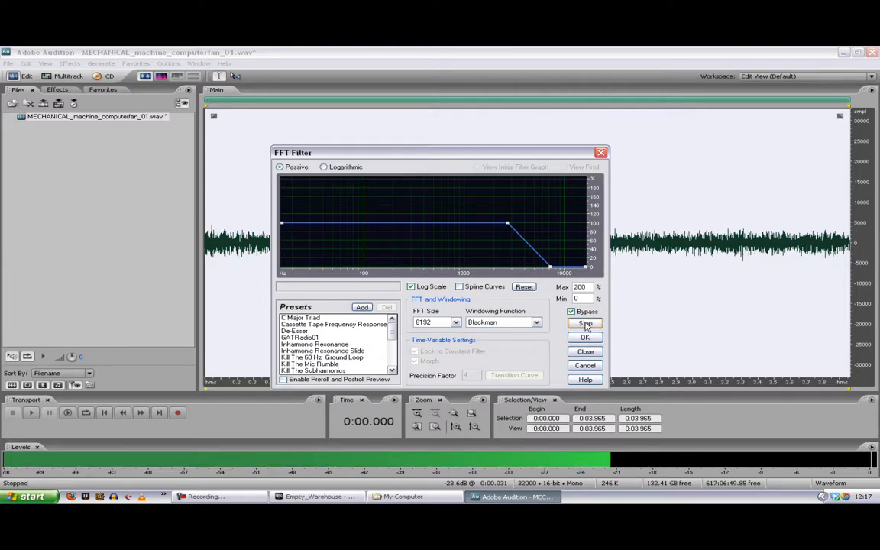
{"action": "left_click", "coordinate": [586, 324]}
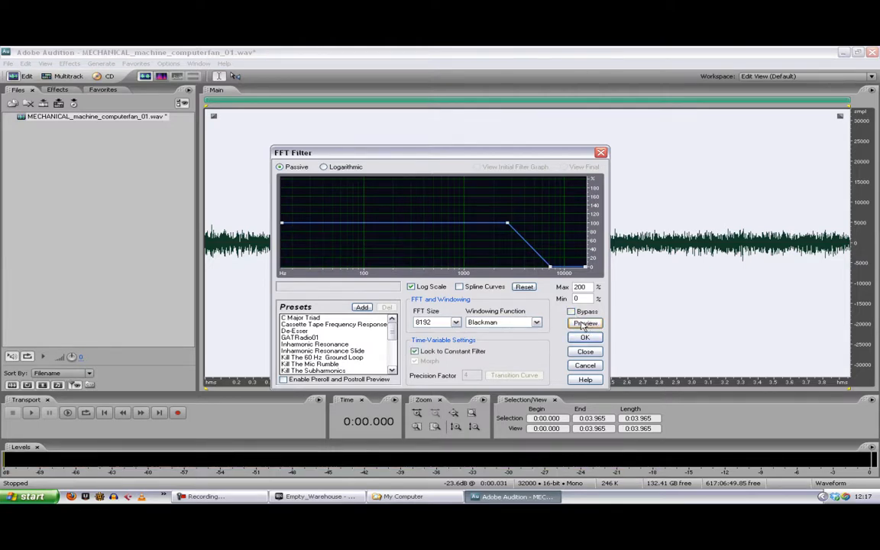
{"action": "left_click", "coordinate": [584, 324]}
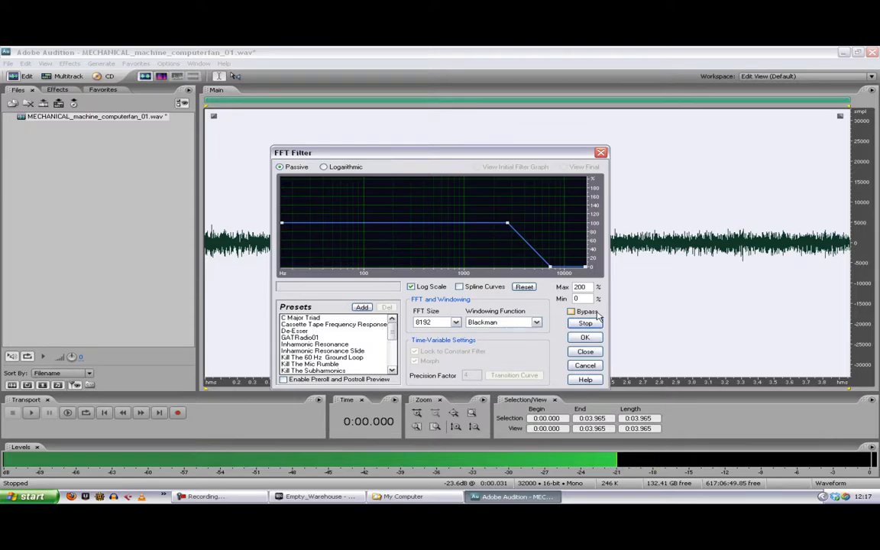
{"action": "left_click", "coordinate": [589, 325]}
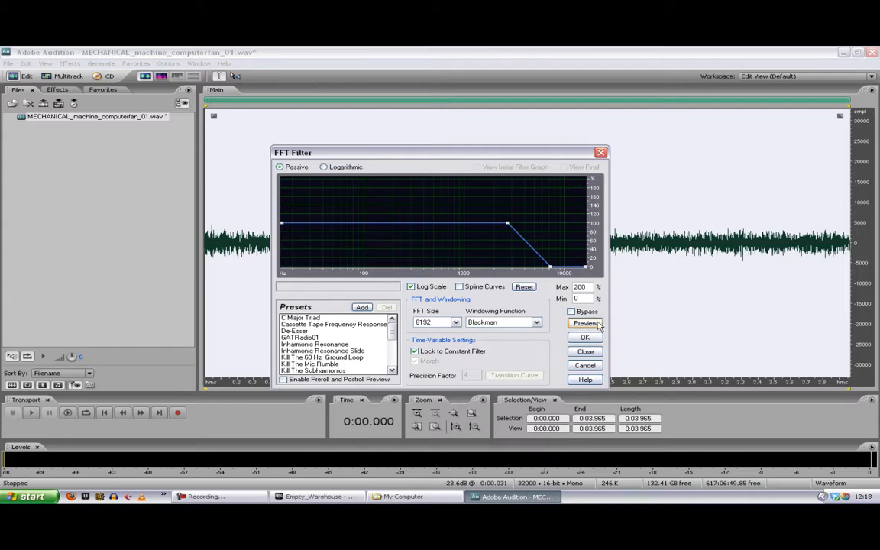
{"action": "left_click", "coordinate": [600, 325]}
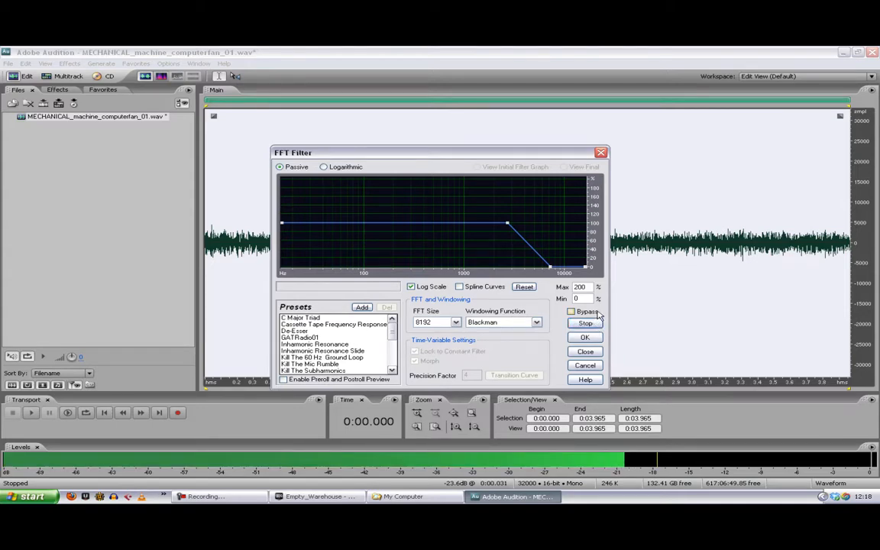
{"action": "left_click", "coordinate": [573, 312]}
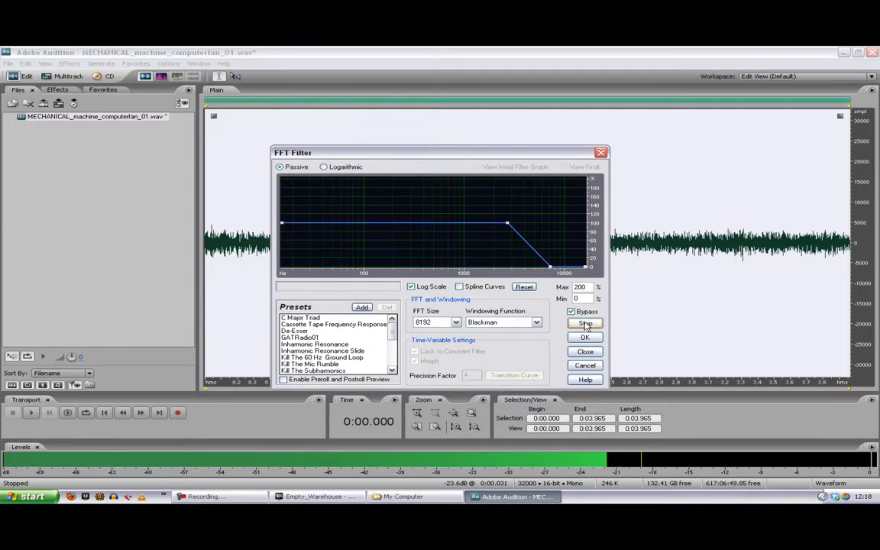
{"action": "left_click", "coordinate": [585, 324]}
{"action": "left_click", "coordinate": [572, 312]}
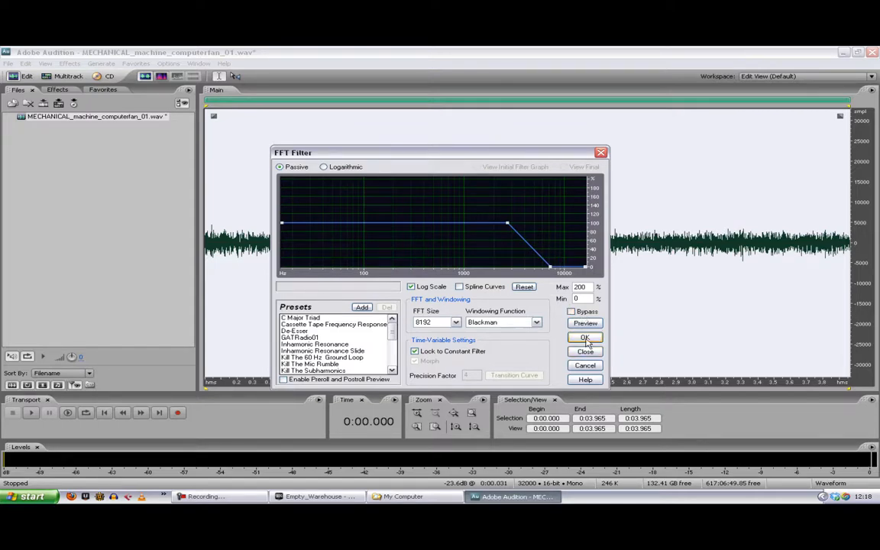
{"action": "left_click", "coordinate": [585, 337]}
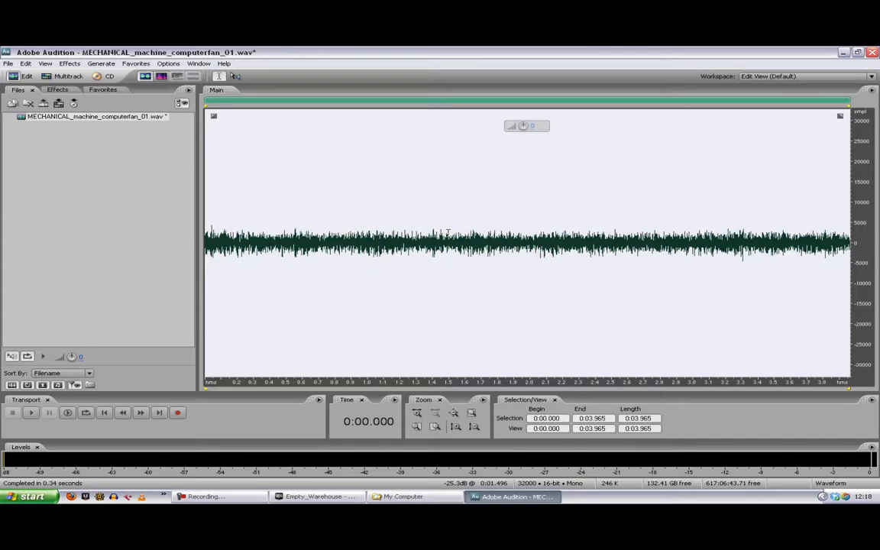
Step: Convert the fan sound's sample type to 16000 Hz, mono, 16-bit
{"action": "key", "text": "F11"}
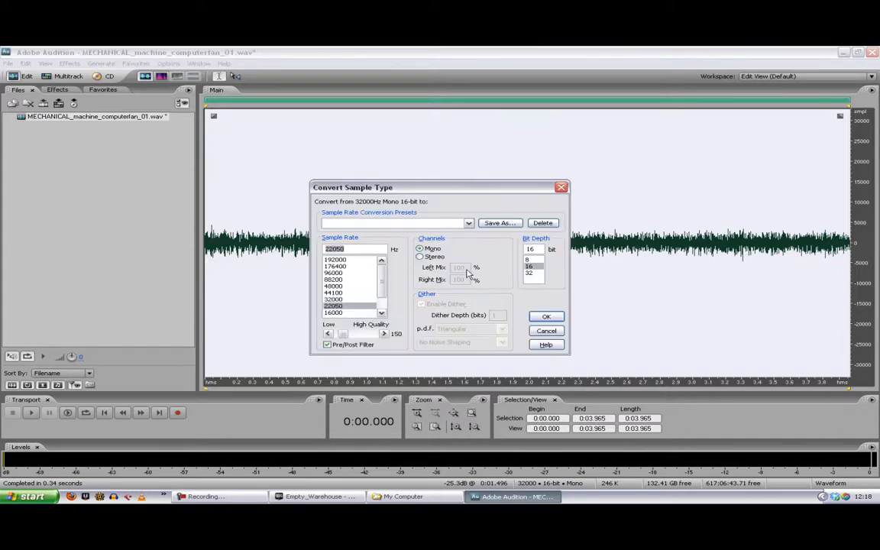
{"action": "left_click_drag", "start_coordinate": [381, 284], "coordinate": [383, 295]}
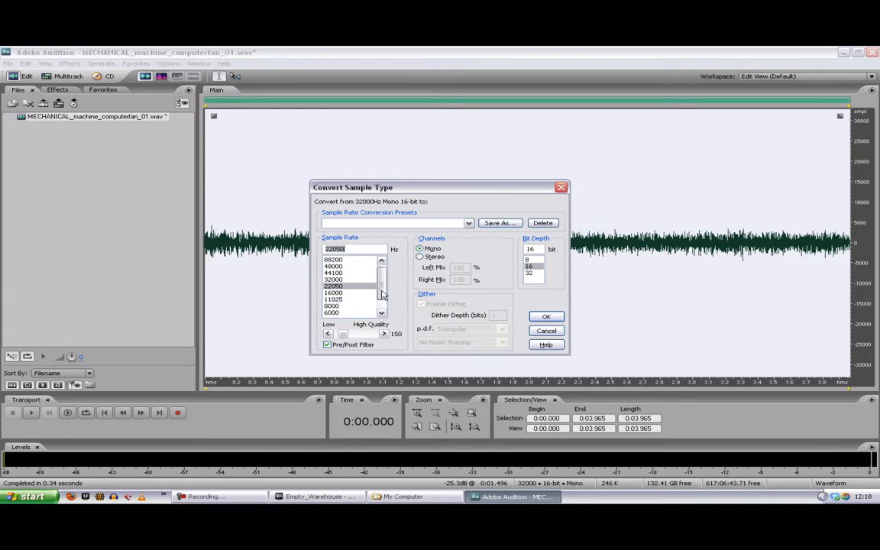
{"action": "left_click", "coordinate": [335, 295]}
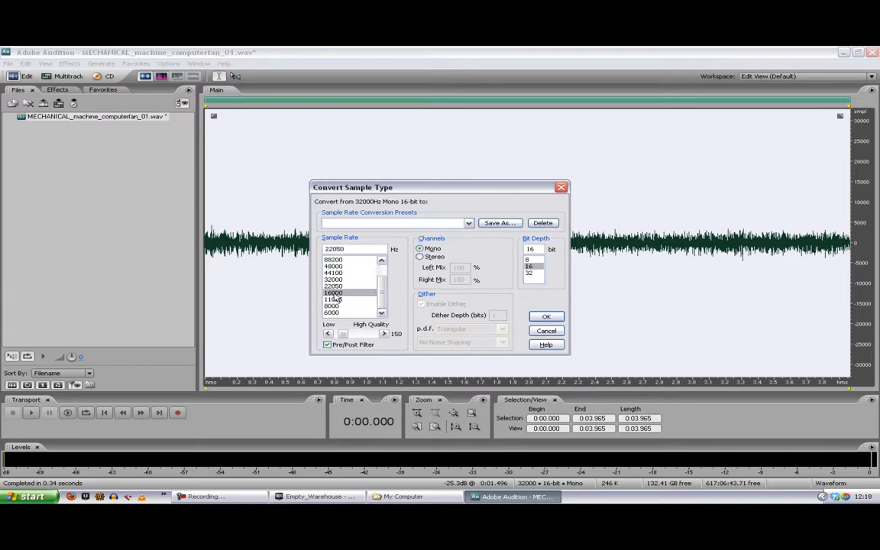
{"action": "left_click", "coordinate": [545, 317]}
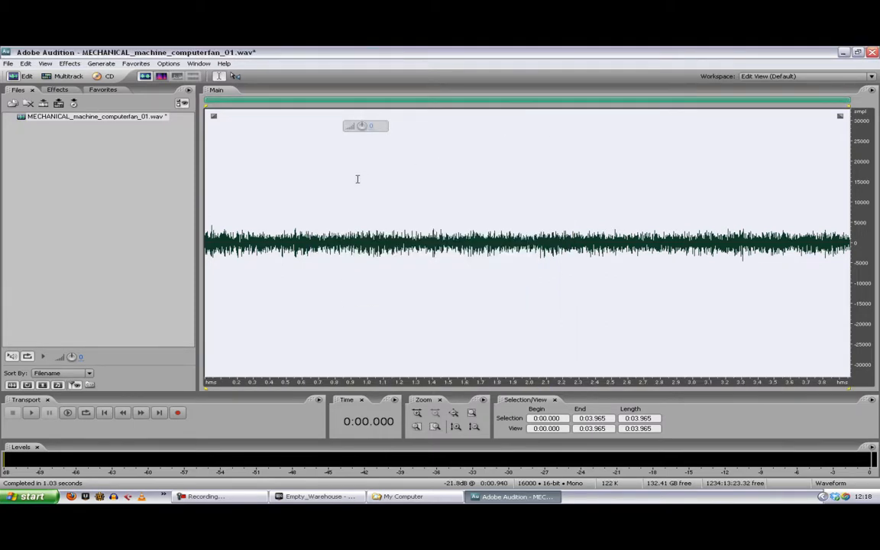
Step: Place the playback cursor at about 0:00.833 and listen to the downsampled fan sound
{"action": "left_click", "coordinate": [341, 189]}
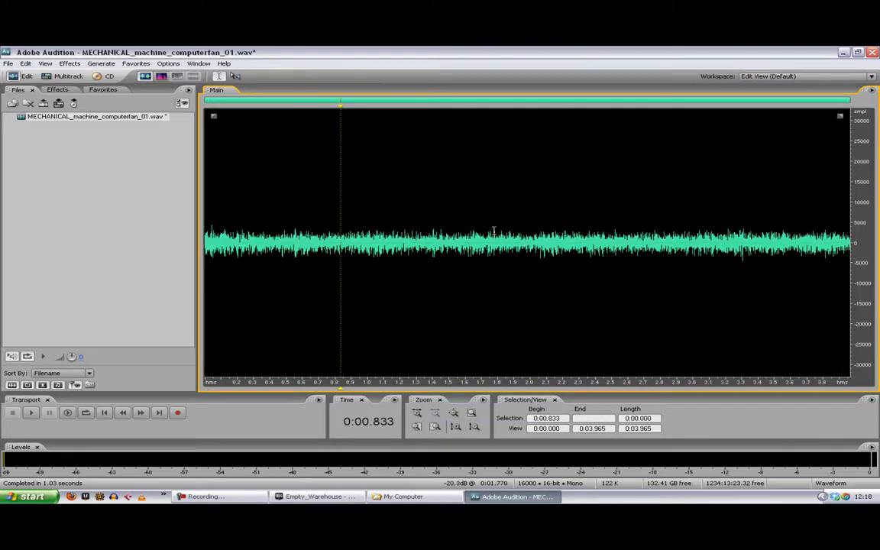
{"action": "key", "text": "space"}
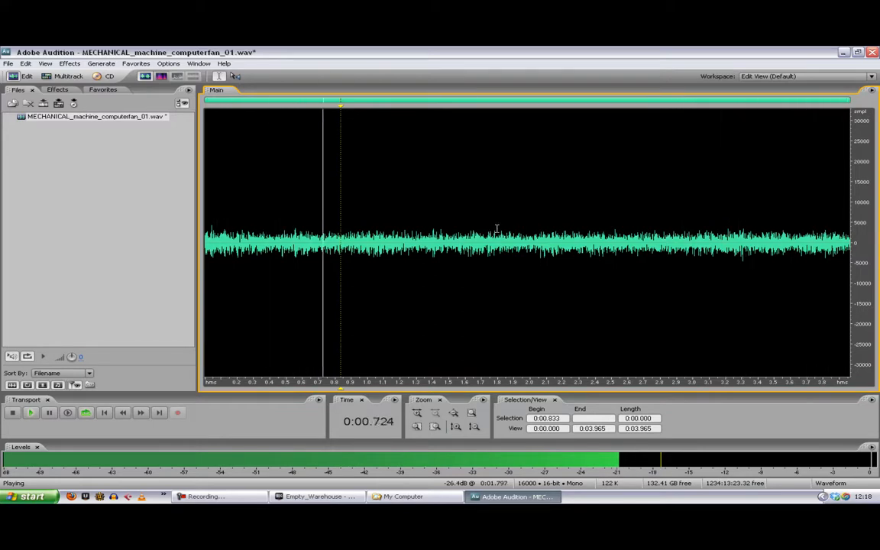
{"action": "key", "text": "space"}
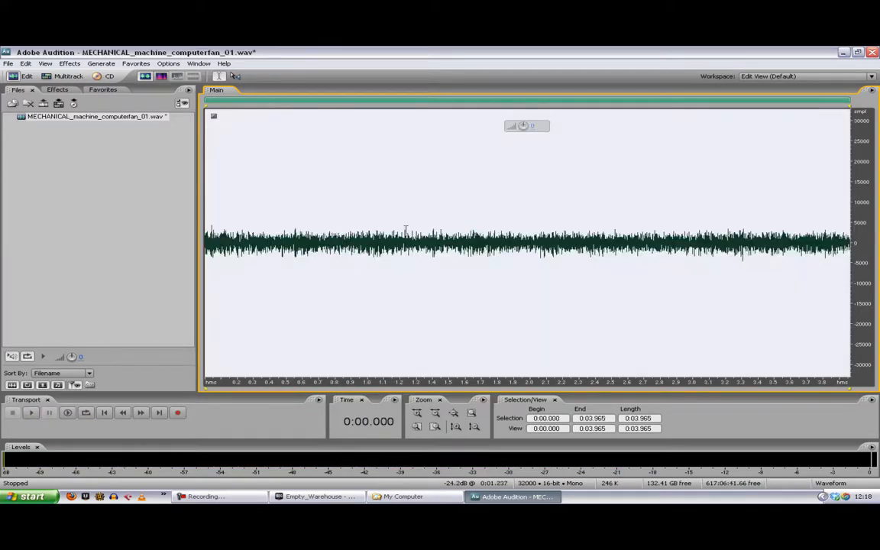
Step: Undo the sample rate conversion and play the 32000 Hz version from about 0:00.961 for comparison
{"action": "left_click", "coordinate": [361, 207]}
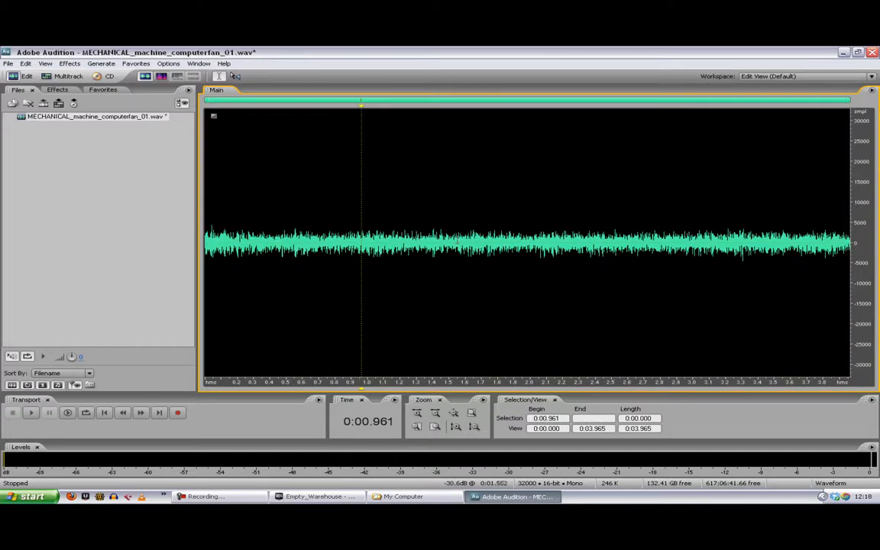
{"action": "key", "text": "space"}
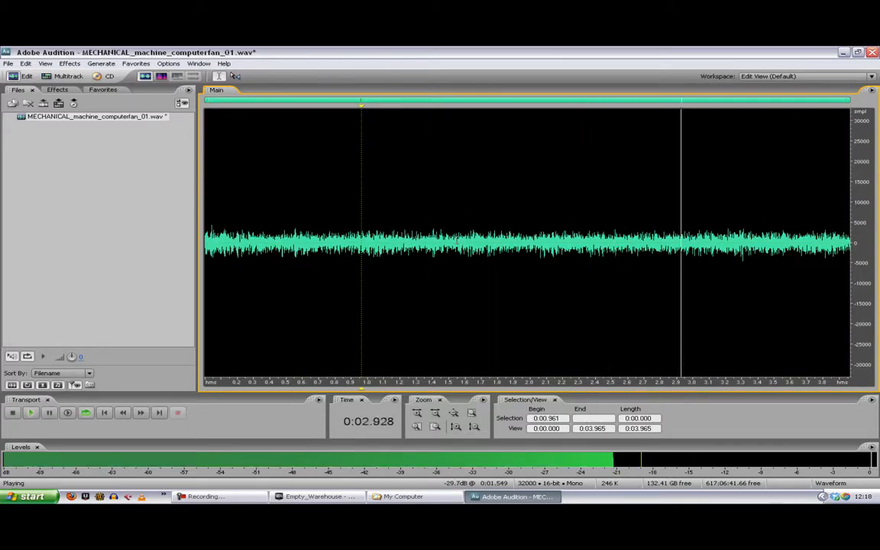
{"action": "key", "text": "space"}
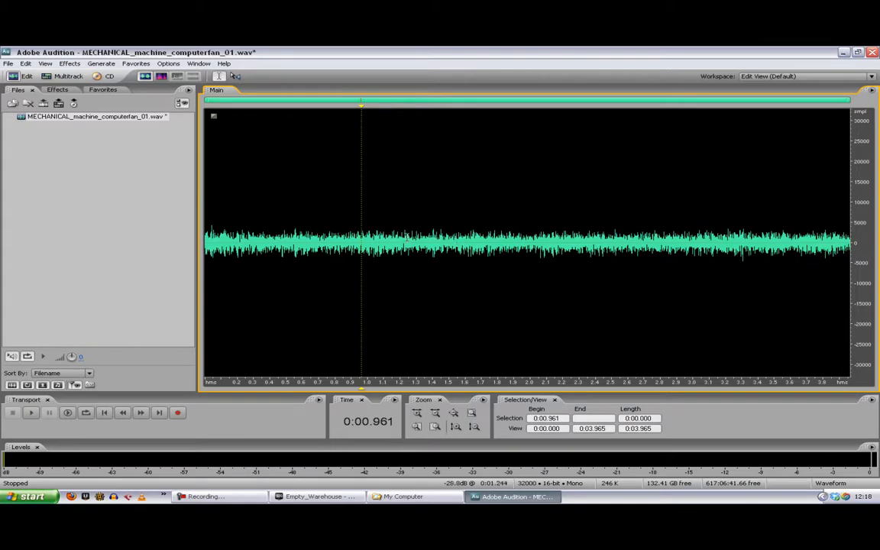
Step: Place the cursor at about 0:00.788 and convert the fan sound to 16000 Hz again
{"action": "left_click", "coordinate": [388, 243]}
{"action": "left_click", "coordinate": [333, 240]}
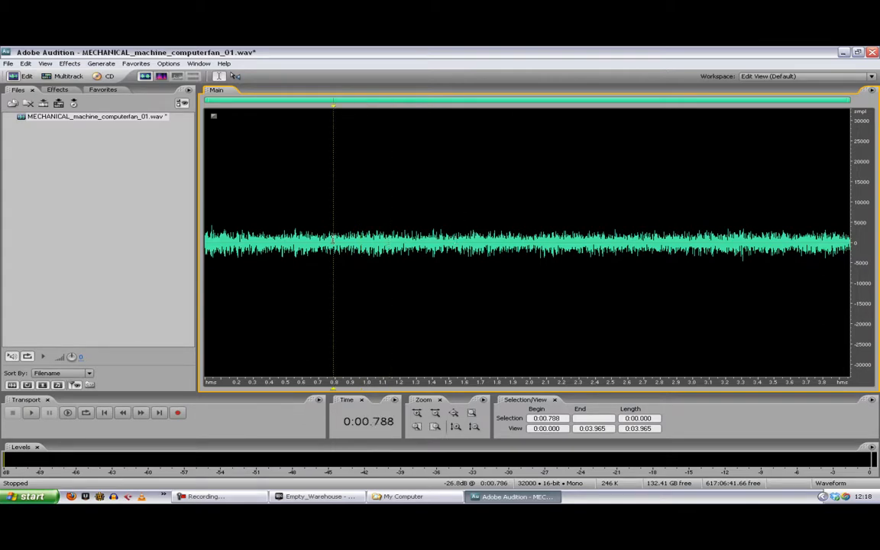
{"action": "key", "text": "F11"}
{"action": "left_click", "coordinate": [550, 317]}
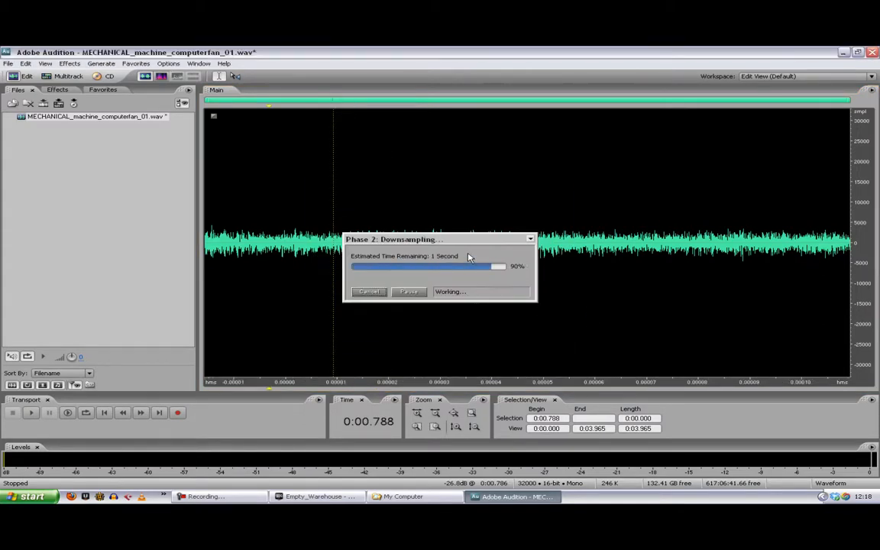
Step: Play the 16000 Hz fan sound with the playback cursor at about 0:01.340 to check its quality
{"action": "key", "text": "space"}
{"action": "left_click", "coordinate": [423, 275]}
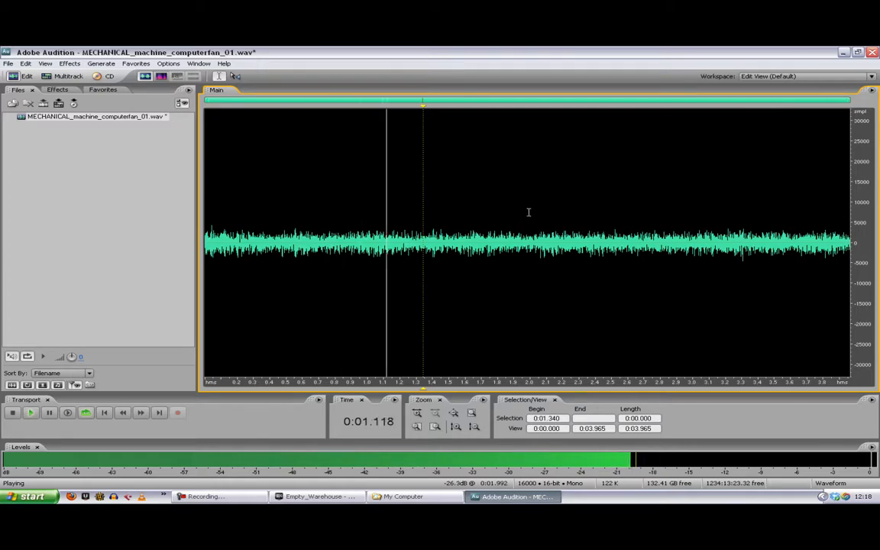
{"action": "key", "text": "space"}
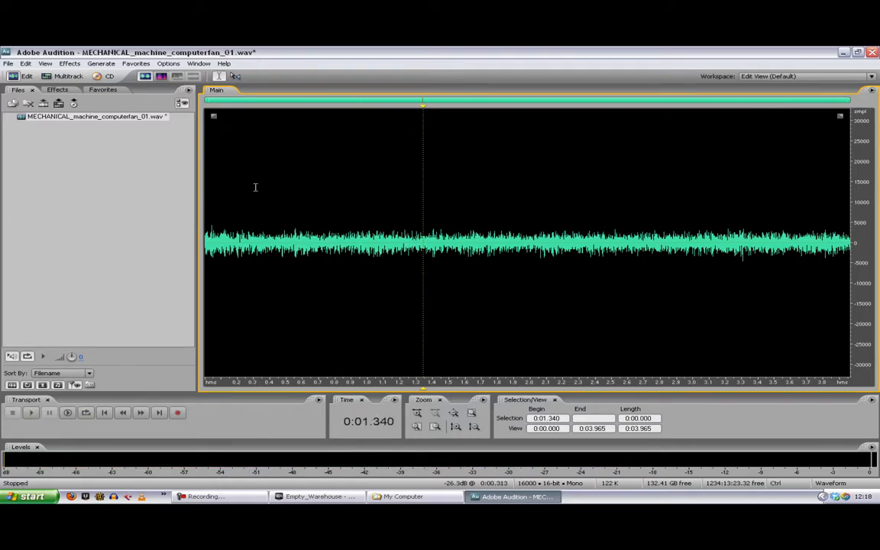
Step: Save the edited fan sound as a copy named E_MECHANICAL_machine_computerfan_01.wav in the MECHANICAL folder
{"action": "key", "text": "ctrl+shift+s"}
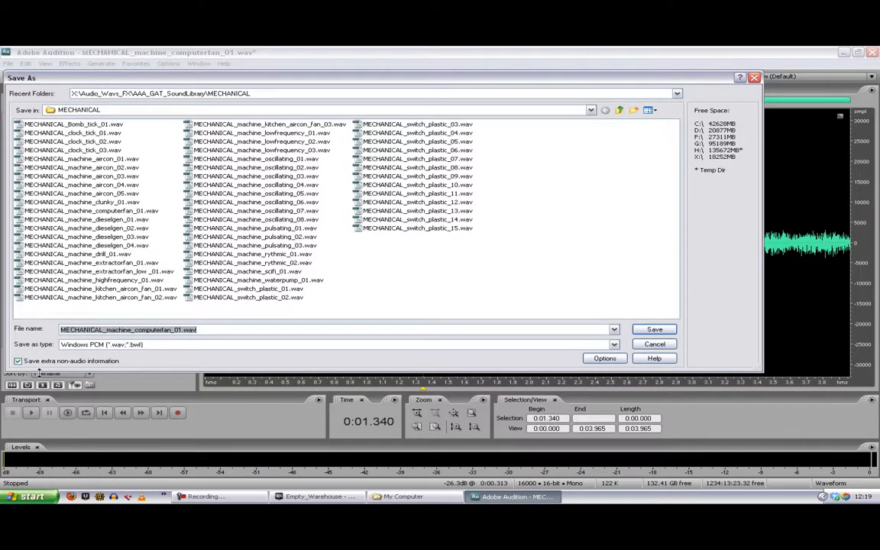
{"action": "left_click", "coordinate": [62, 329]}
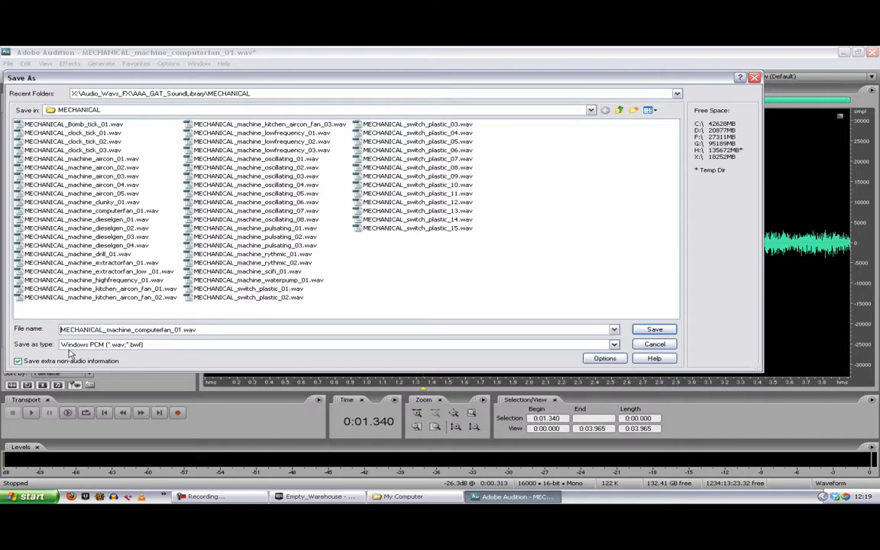
{"action": "type", "text": "_E"}
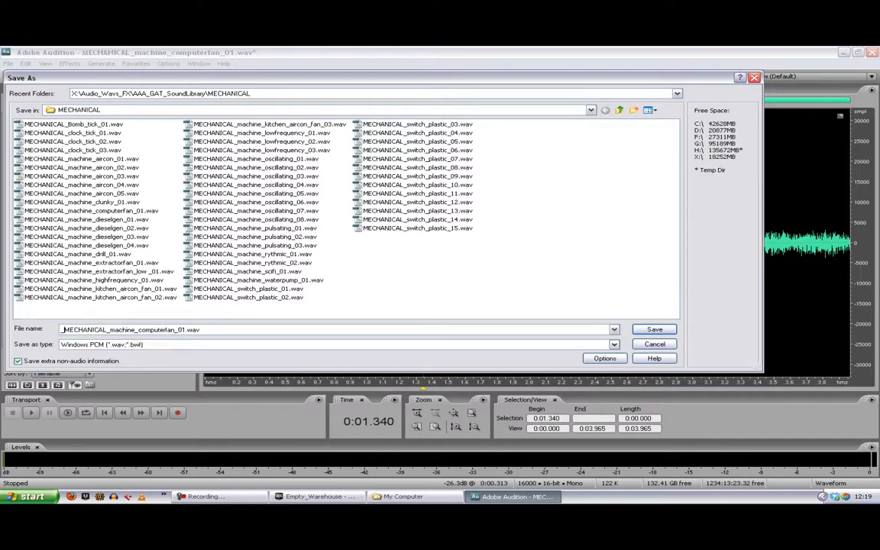
{"action": "key", "text": "BackSpace"}
{"action": "key", "text": "BackSpace"}
{"action": "type", "text": "E_"}
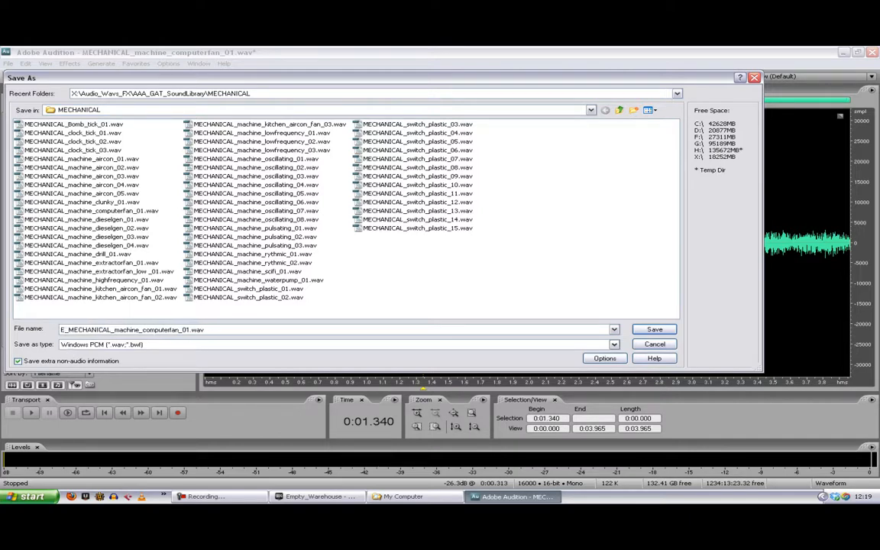
{"action": "key", "text": "Return"}
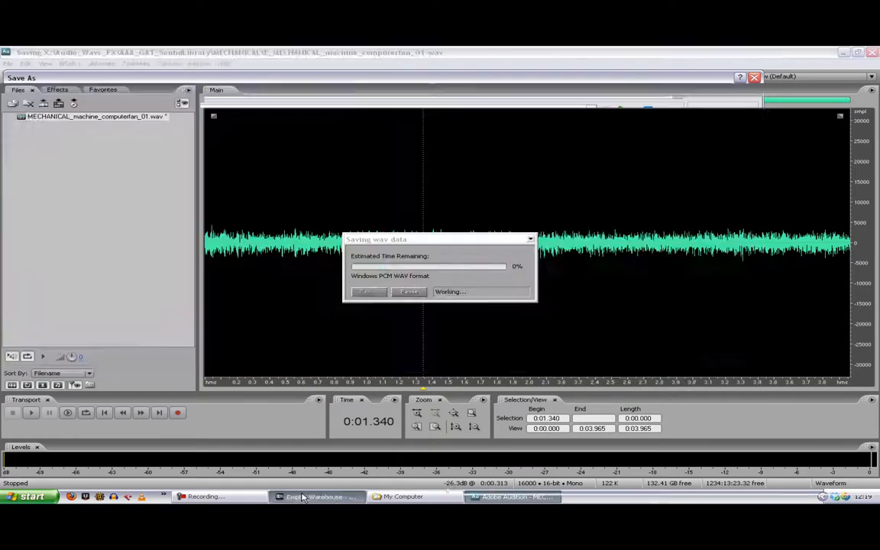
Step: Switch to Unreal Development Kit, collapse the GATA_Sound package and start importing a file in the Content Browser
{"action": "left_click", "coordinate": [302, 497]}
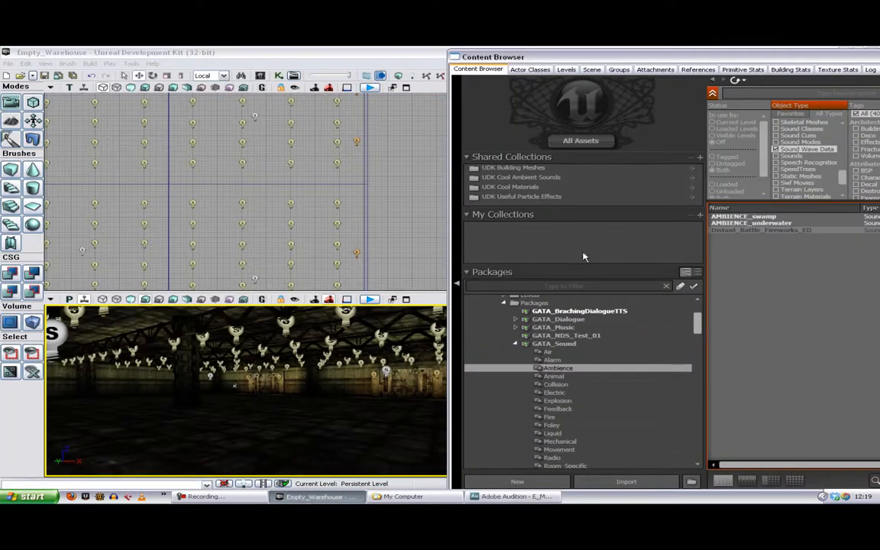
{"action": "left_click", "coordinate": [515, 344]}
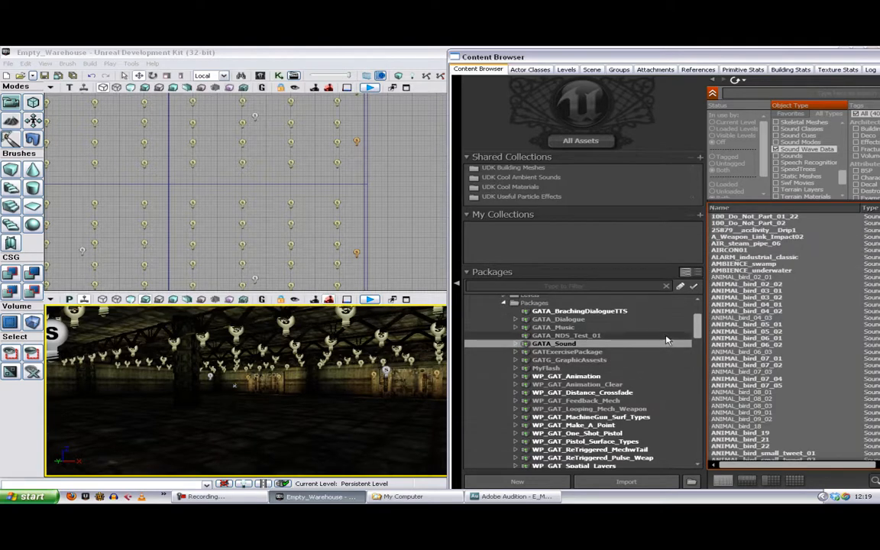
{"action": "scroll", "coordinate": [666, 340], "scroll_direction": "down", "scroll_amount": 5}
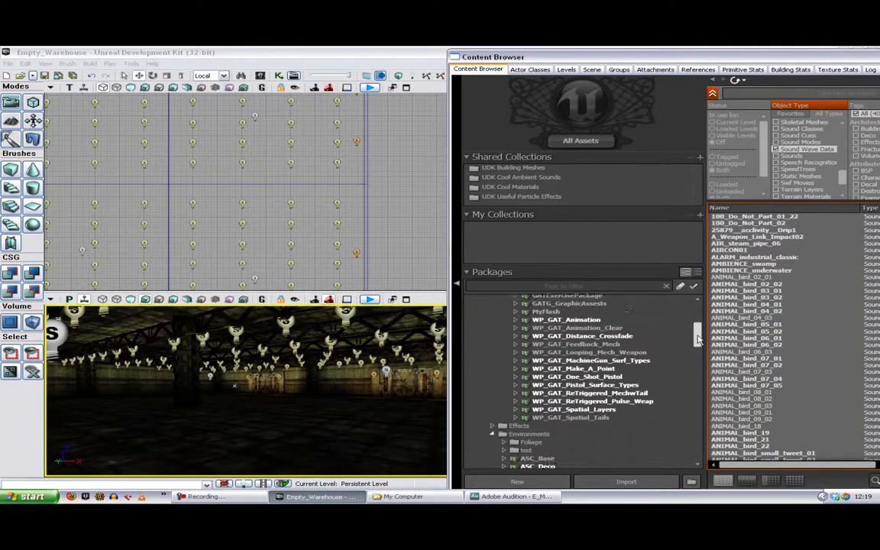
{"action": "left_click", "coordinate": [661, 481]}
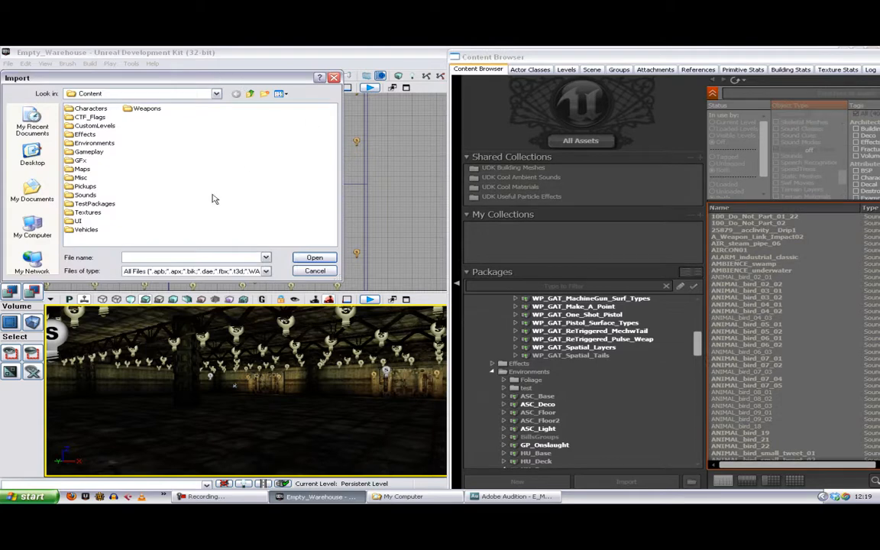
Step: Choose E_MECHANICAL_machine_computerfan_01.wav for import from Audio_Wavs_FX\AAA_GAT_SoundLibrary\MECHANICAL on the X: drive
{"action": "left_click", "coordinate": [217, 94]}
{"action": "left_click", "coordinate": [217, 94]}
{"action": "left_click", "coordinate": [100, 234]}
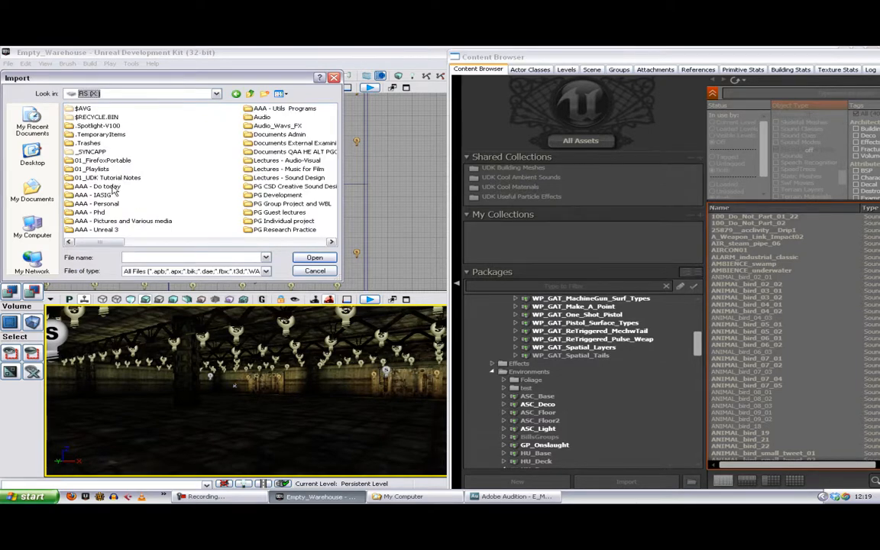
{"action": "double_click", "coordinate": [256, 125]}
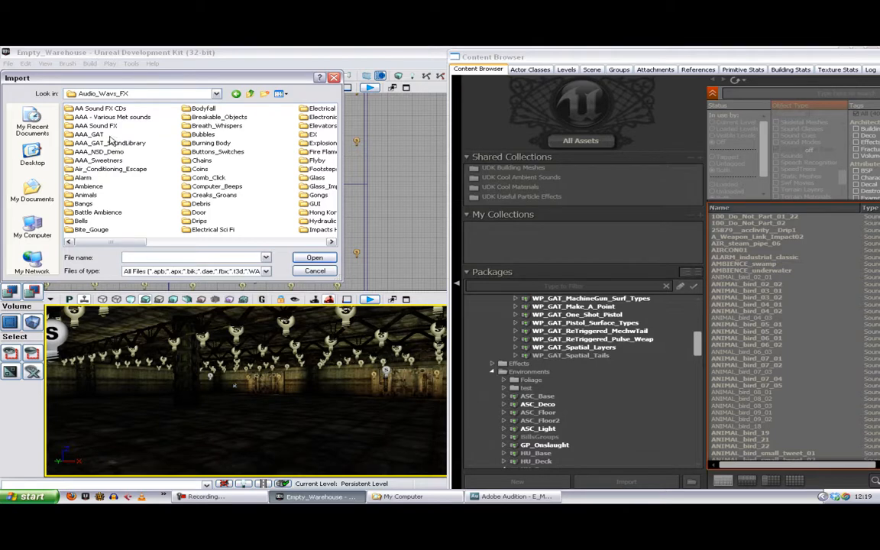
{"action": "double_click", "coordinate": [113, 144]}
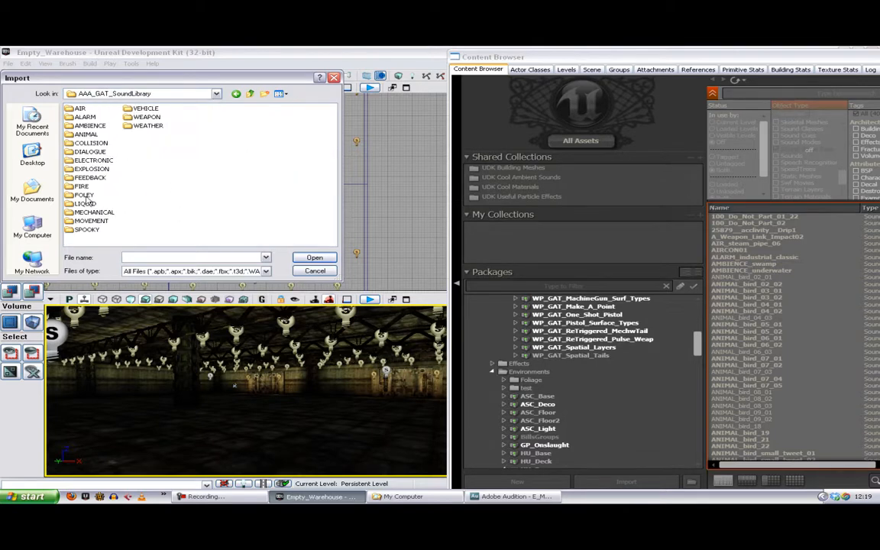
{"action": "double_click", "coordinate": [98, 211]}
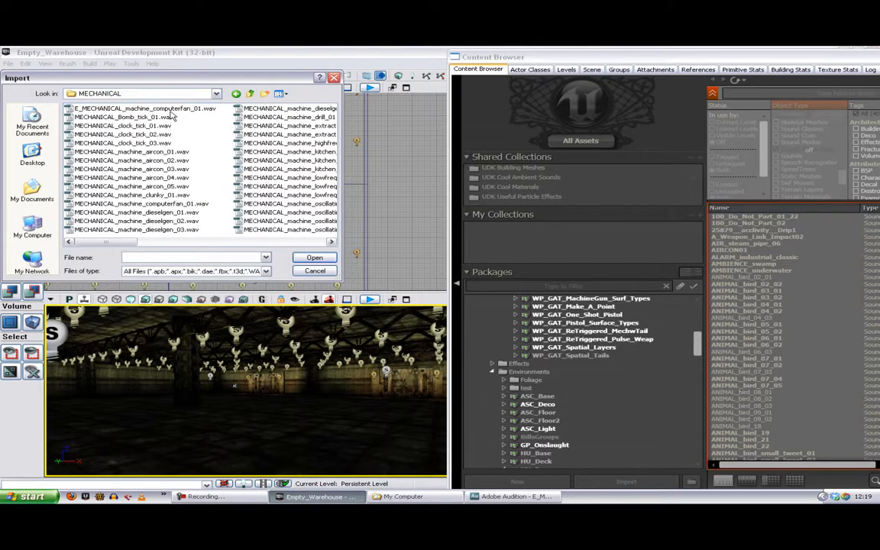
{"action": "left_click", "coordinate": [173, 111]}
{"action": "left_click", "coordinate": [319, 257]}
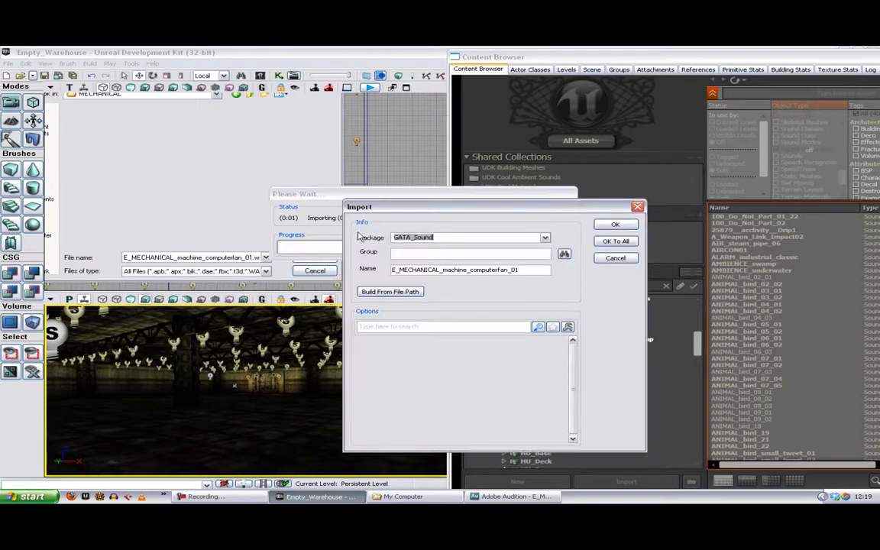
Step: Set the import package to GATA_Video_Tutorials and import the computer fan sound with no group
{"action": "left_click", "coordinate": [447, 237]}
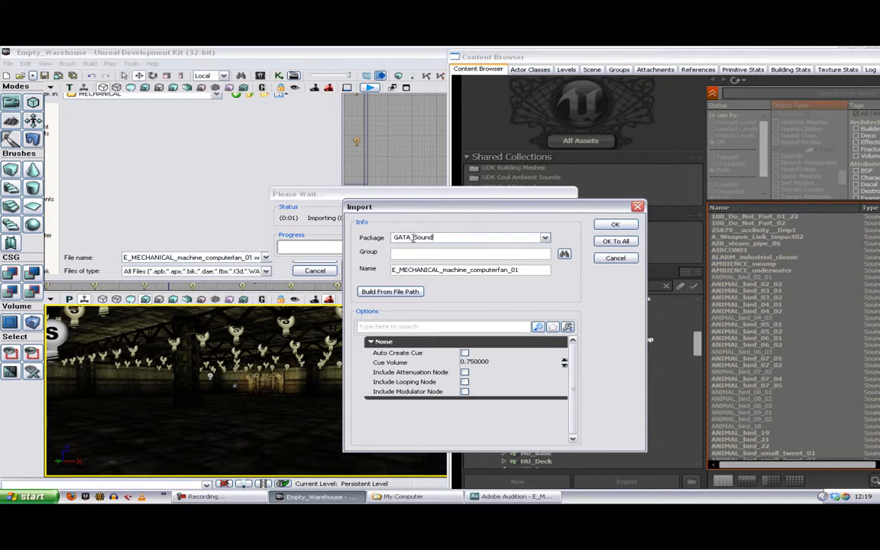
{"action": "left_click_drag", "start_coordinate": [415, 237], "coordinate": [459, 238]}
{"action": "type", "text": "VB"}
{"action": "type", "text": "s"}
{"action": "left_click", "coordinate": [619, 225]}
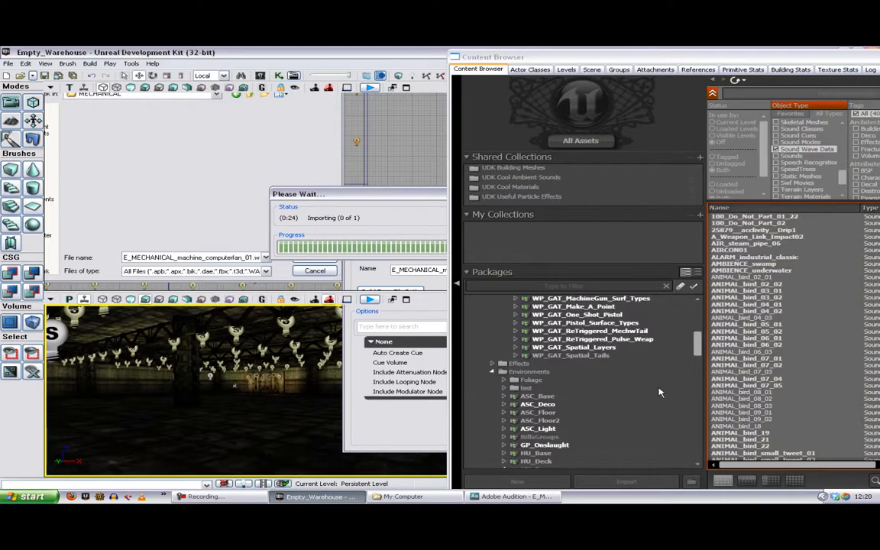
Step: Save the new package as GATA_Video_Tutorials.upk in the CustomLevels\Packages folder
{"action": "left_click_drag", "start_coordinate": [697, 451], "coordinate": [698, 463]}
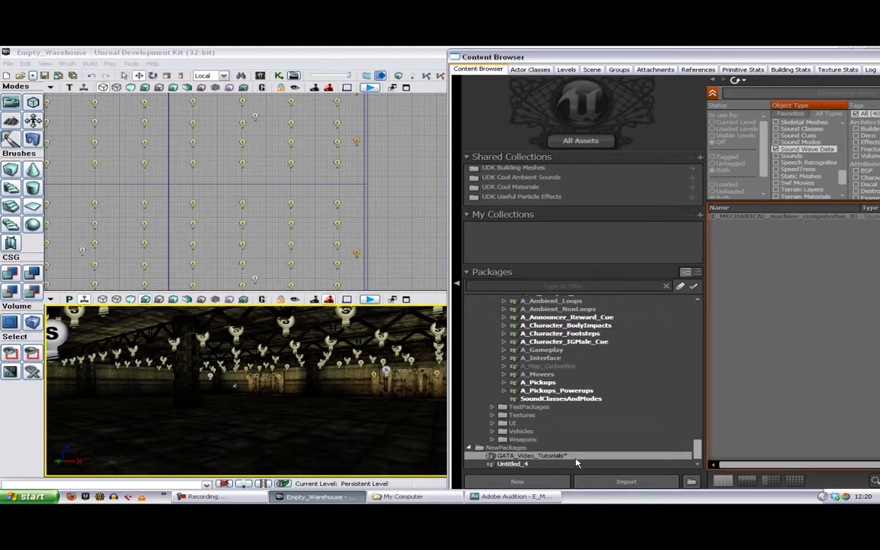
{"action": "key", "text": "ctrl+s"}
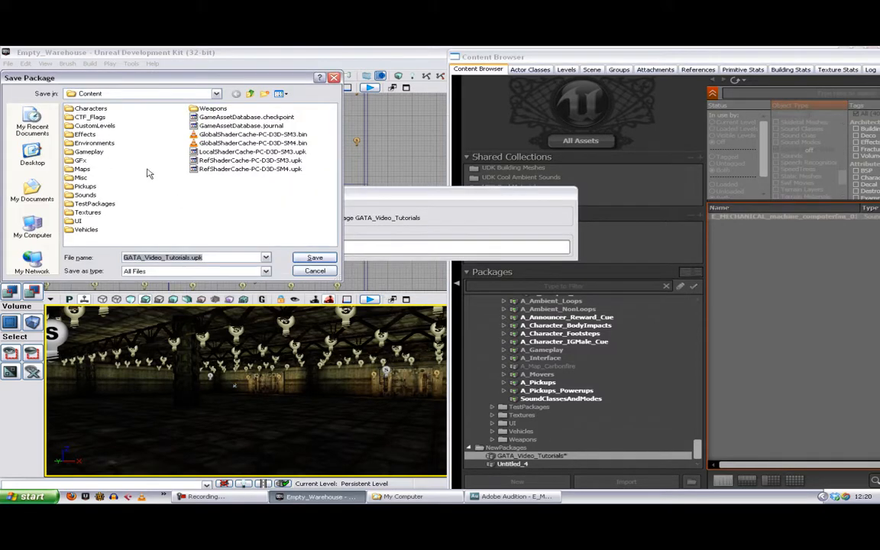
{"action": "double_click", "coordinate": [95, 126]}
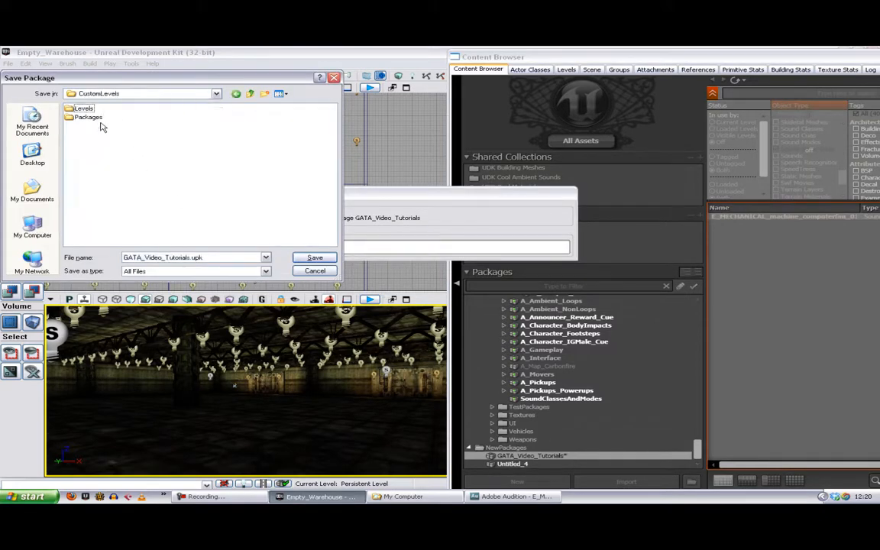
{"action": "double_click", "coordinate": [89, 109]}
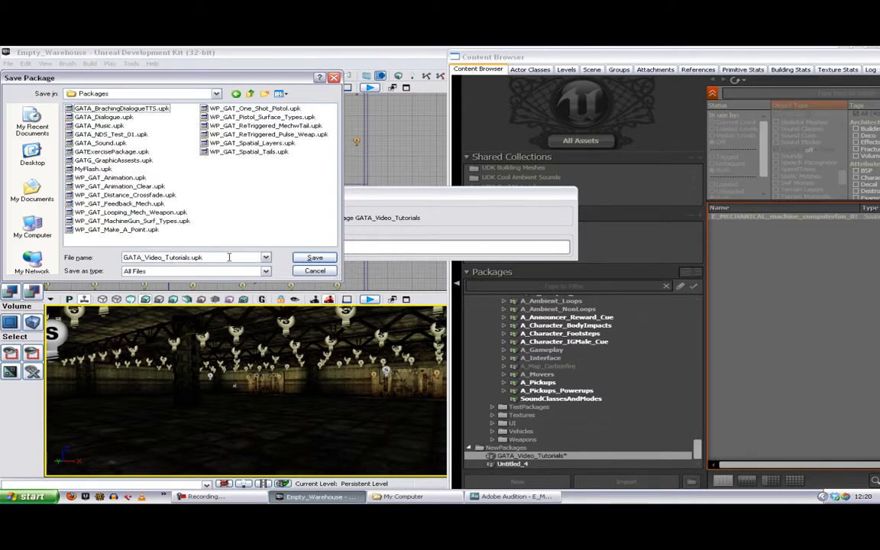
{"action": "left_click", "coordinate": [315, 259]}
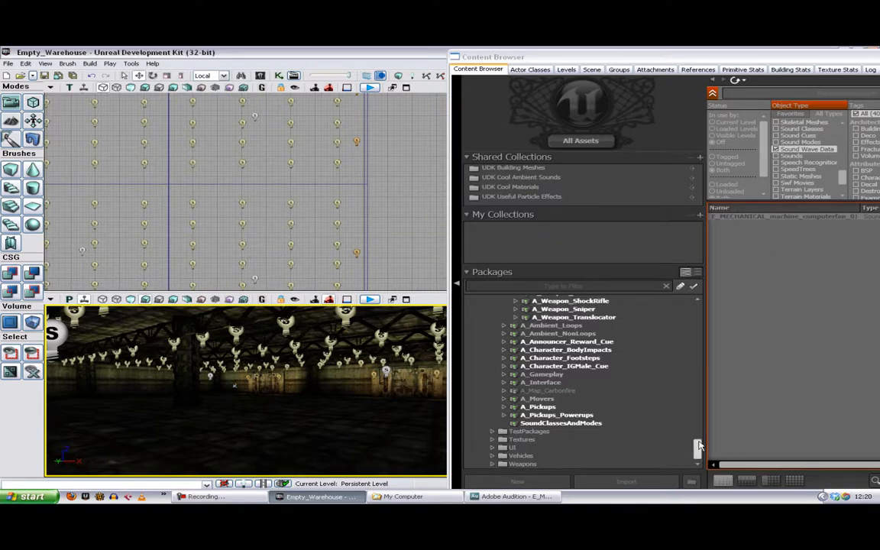
Step: Find the saved GATA_Video_Tutorials package among the custom level packages and preview its computer fan sound
{"action": "left_click_drag", "start_coordinate": [697, 451], "coordinate": [699, 319]}
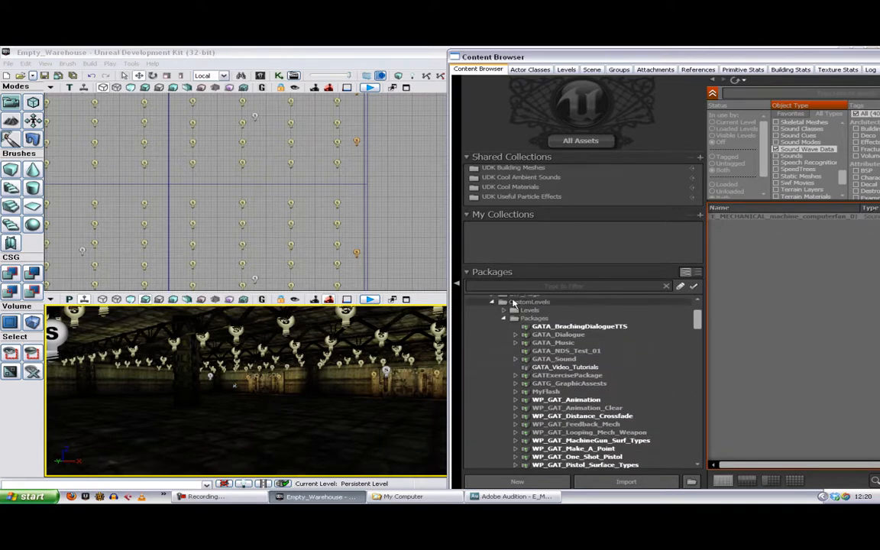
{"action": "left_click", "coordinate": [582, 367]}
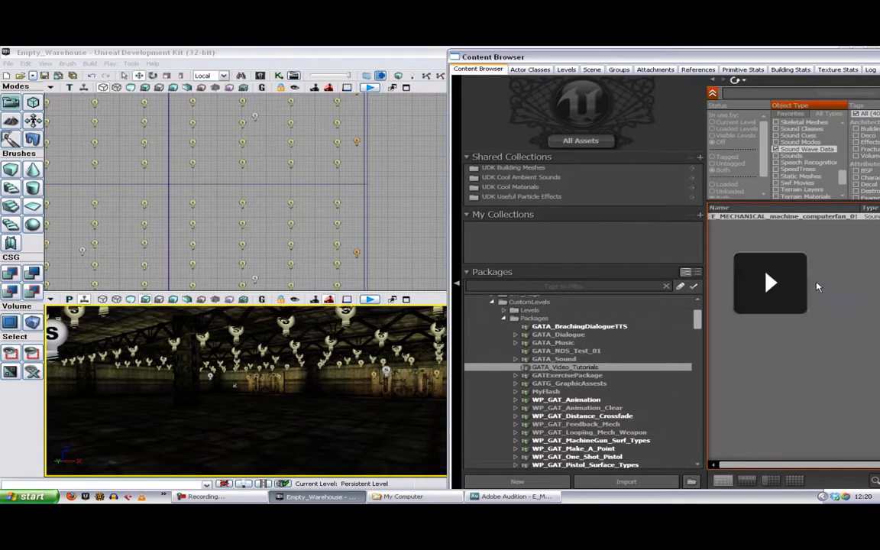
{"action": "key", "text": "space"}
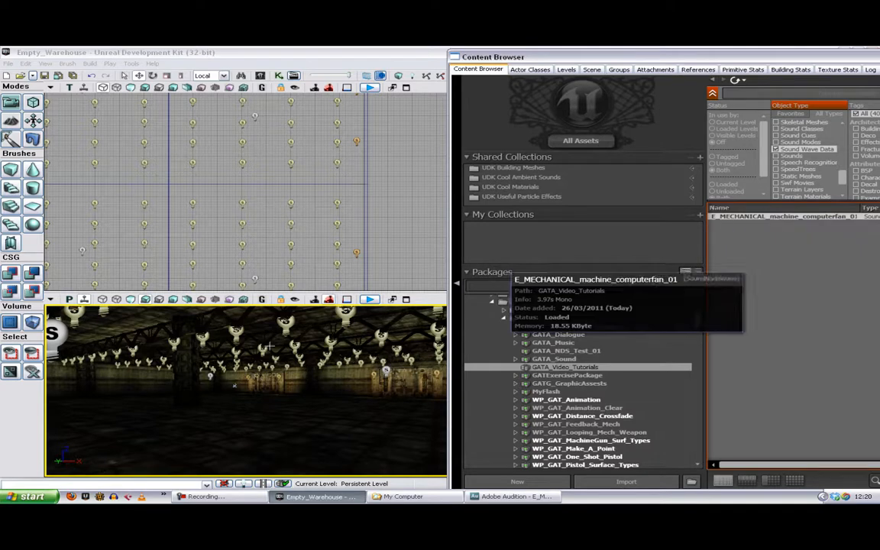
Step: Add an AmbientSoundSimple actor using E_MECHANICAL_machine_computerfan_01 to the level and move it to the centre of the warehouse
{"action": "right_click", "coordinate": [205, 420]}
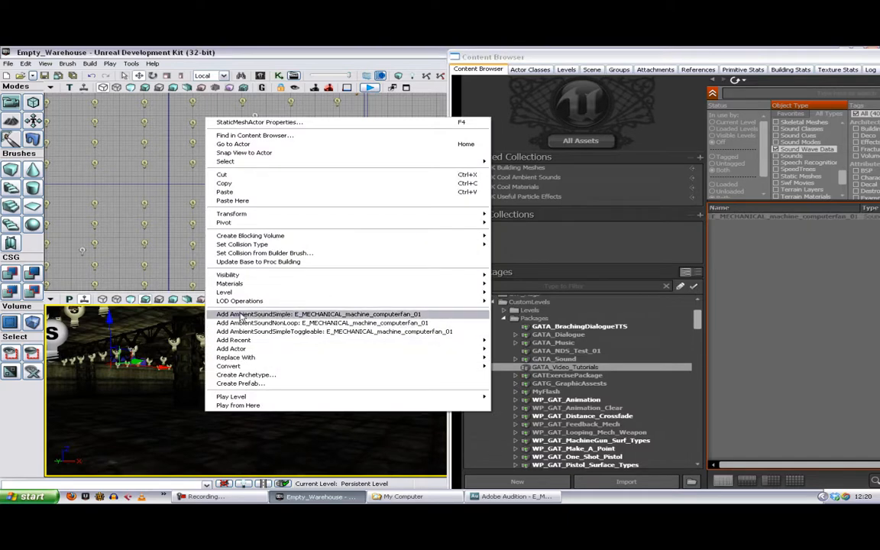
{"action": "left_click", "coordinate": [312, 315]}
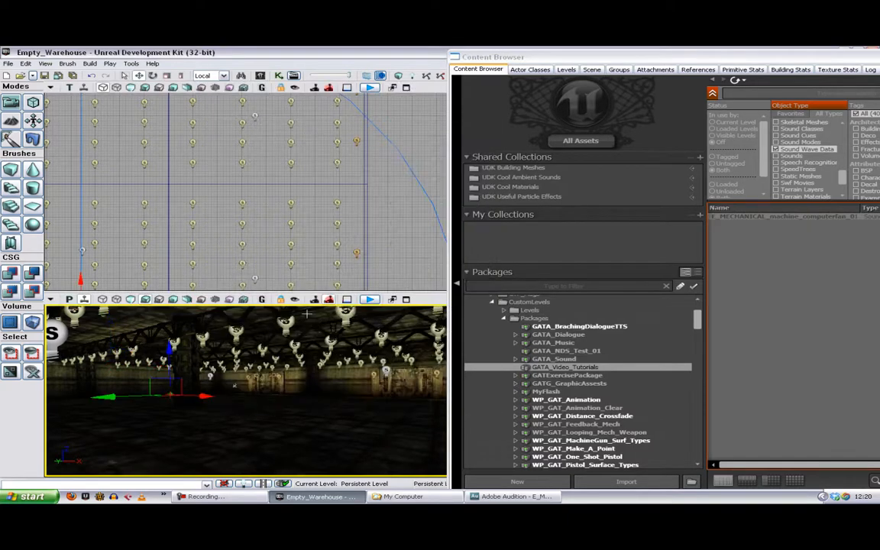
{"action": "left_click_drag", "start_coordinate": [205, 256], "coordinate": [287, 221]}
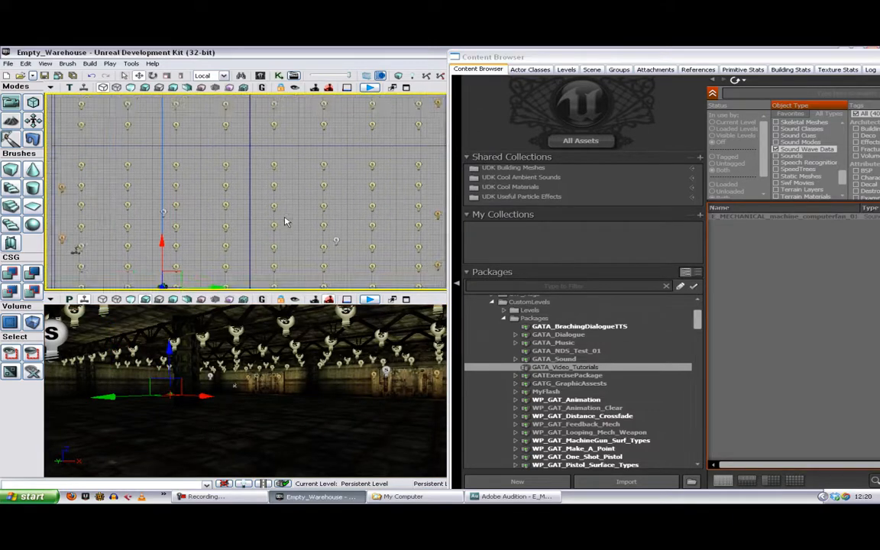
{"action": "scroll", "coordinate": [287, 221], "scroll_direction": "down", "scroll_amount": 5}
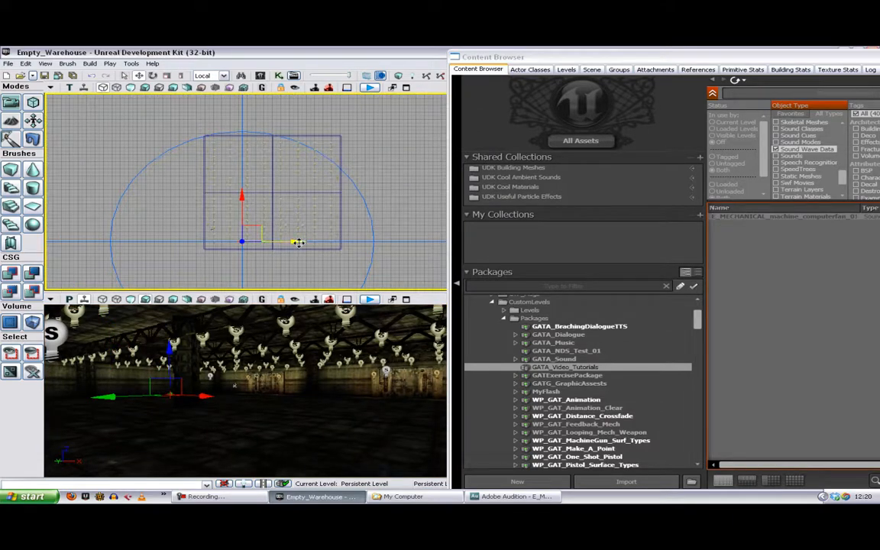
{"action": "left_click_drag", "start_coordinate": [264, 226], "coordinate": [287, 174]}
{"action": "left_click_drag", "start_coordinate": [375, 232], "coordinate": [362, 234]}
Step: Move the Content Browser aside, turn on real-time audio and listen to the fan sound from around the warehouse
{"action": "left_click_drag", "start_coordinate": [532, 59], "coordinate": [609, 110]}
{"action": "left_click", "coordinate": [515, 76]}
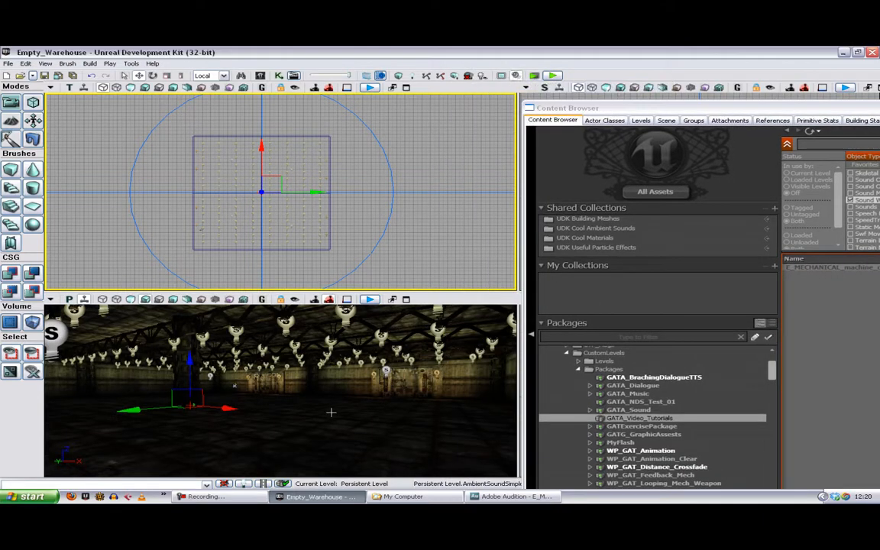
{"action": "left_click_drag", "start_coordinate": [329, 412], "coordinate": [214, 405]}
{"action": "mouse_move", "coordinate": [360, 413]}
{"action": "left_mouse_down"}
{"action": "mouse_move", "coordinate": [313, 414]}
{"action": "mouse_move", "coordinate": [339, 422]}
{"action": "mouse_move", "coordinate": [361, 413]}
{"action": "left_mouse_up"}
Step: Set the Volume Scale of the ambient fan sound's sound slot to 0.3 in the actor's properties
{"action": "key", "text": "F4"}
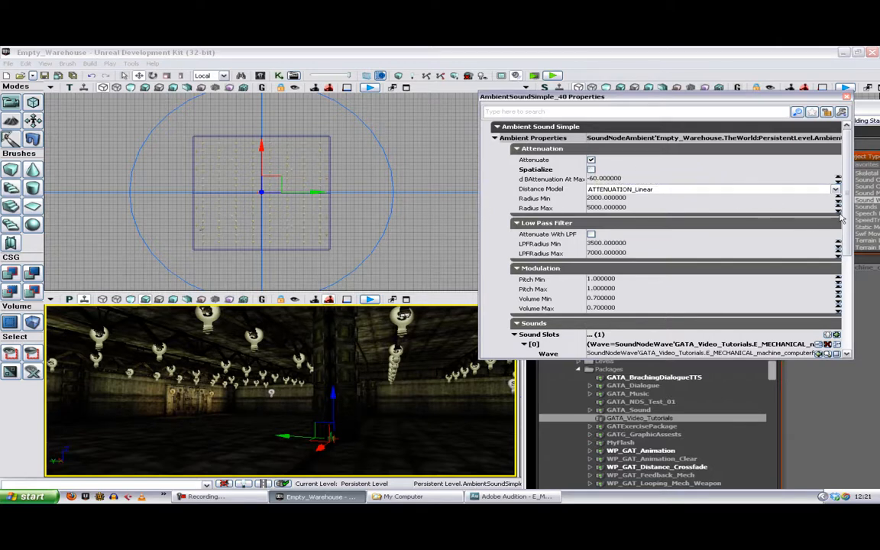
{"action": "scroll", "coordinate": [764, 222], "scroll_direction": "down", "scroll_amount": 3}
{"action": "left_click", "coordinate": [625, 269]}
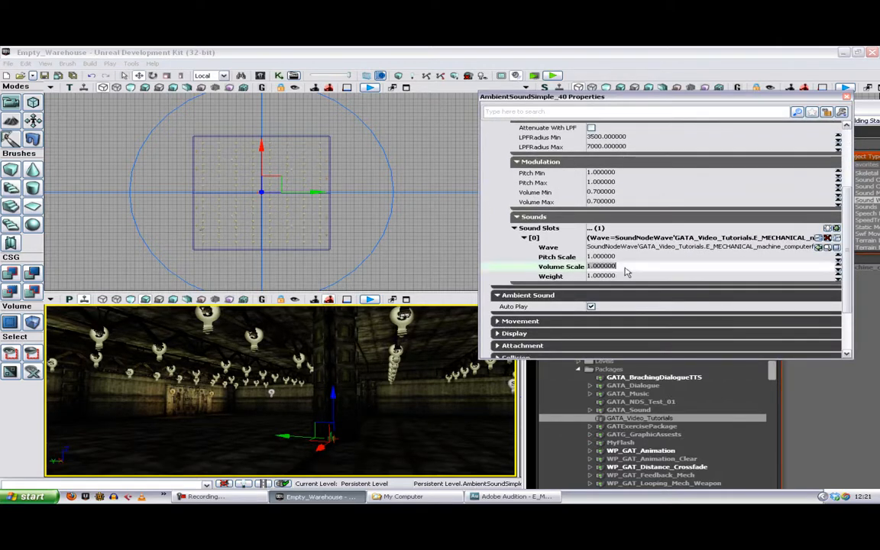
{"action": "type", "text": "0.3"}
{"action": "key", "text": "Return"}
Step: Play the level in the editor to hear the quieter fan sound, ending the test and closing the actor's properties
{"action": "left_click", "coordinate": [560, 76]}
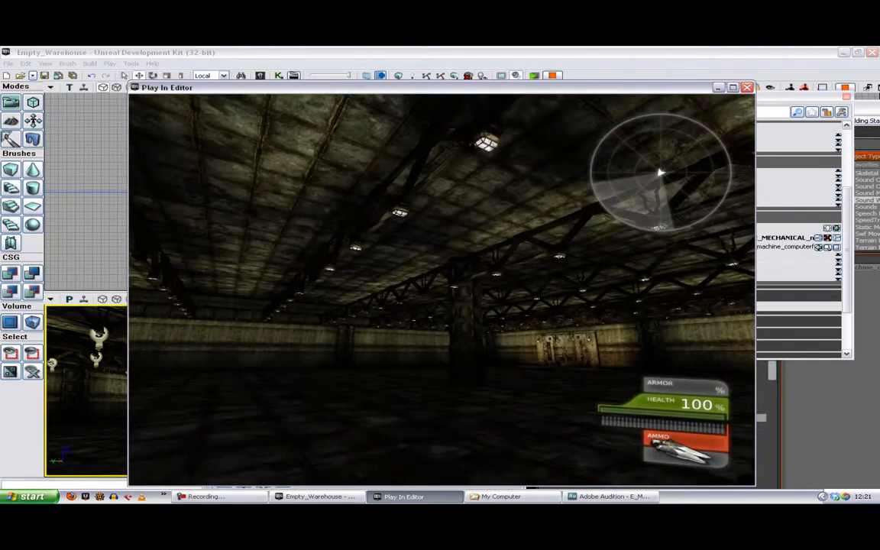
{"action": "key", "text": "Escape"}
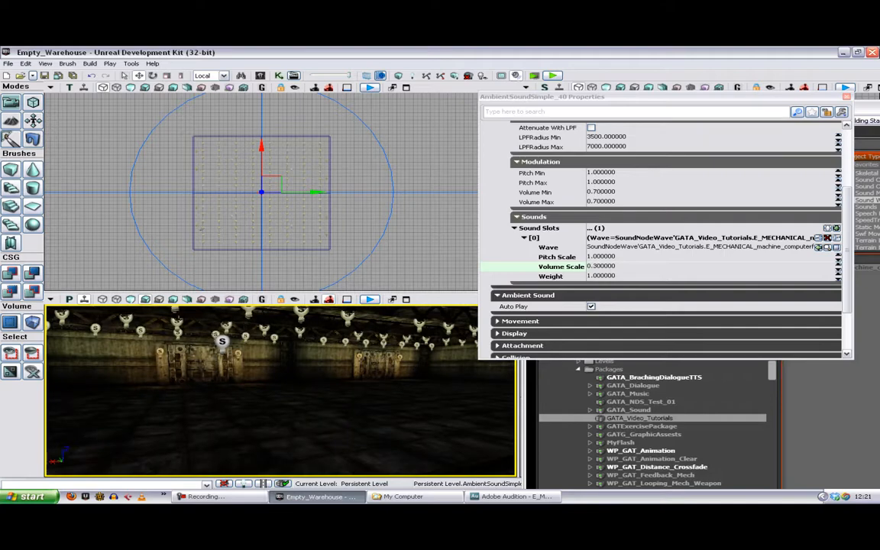
{"action": "left_click", "coordinate": [846, 98]}
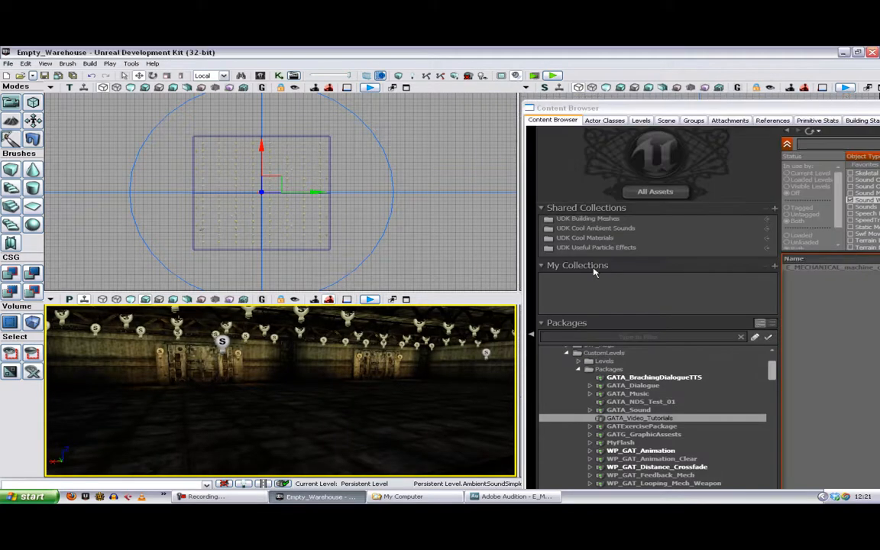
Step: Search all UDKGame packages in the Content Browser for "mach" and show the assets as thumbnails only
{"action": "left_click_drag", "start_coordinate": [641, 107], "coordinate": [491, 61]}
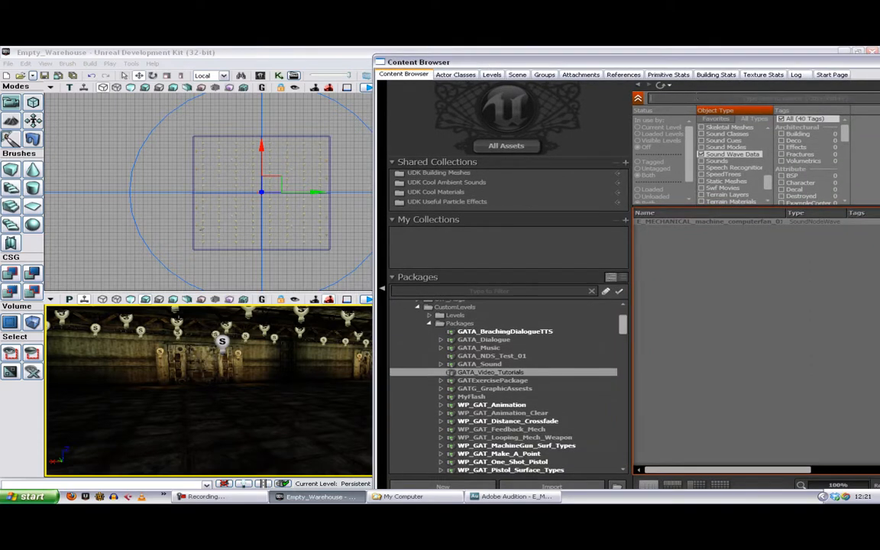
{"action": "left_click", "coordinate": [697, 99]}
{"action": "type", "text": "mach"}
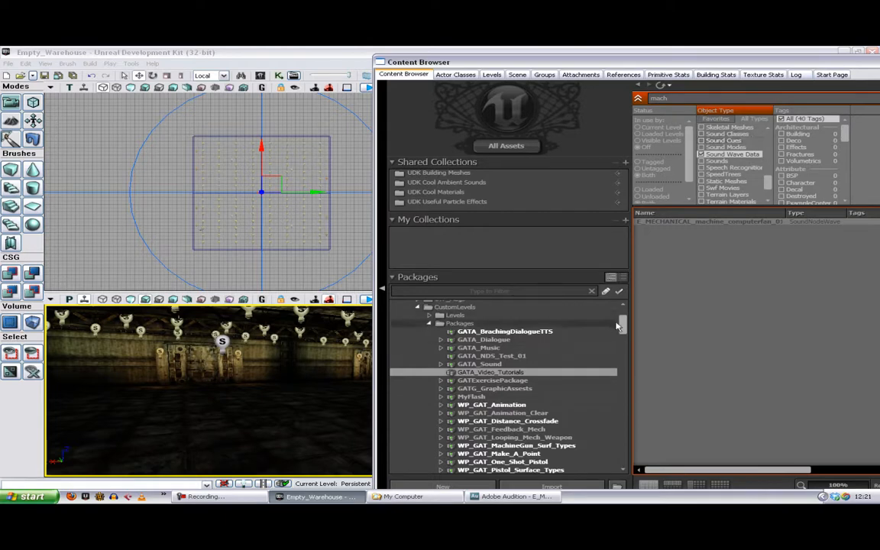
{"action": "scroll", "coordinate": [623, 317], "scroll_direction": "up", "scroll_amount": 2}
{"action": "left_click", "coordinate": [428, 320]}
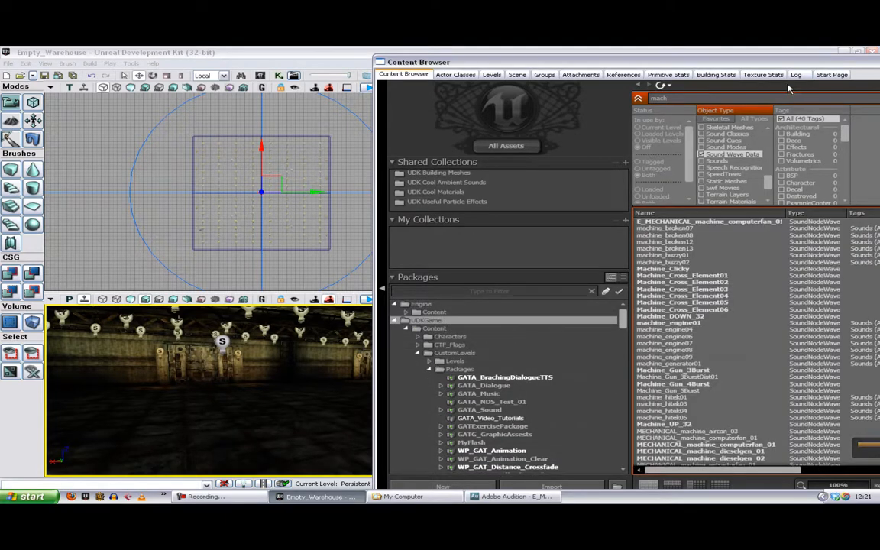
{"action": "left_click_drag", "start_coordinate": [717, 62], "coordinate": [669, 53]}
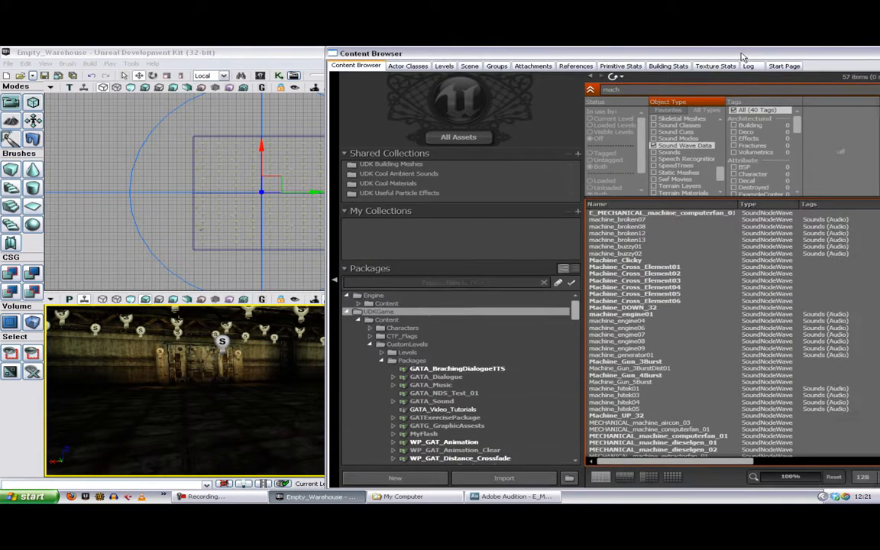
{"action": "left_click", "coordinate": [672, 476]}
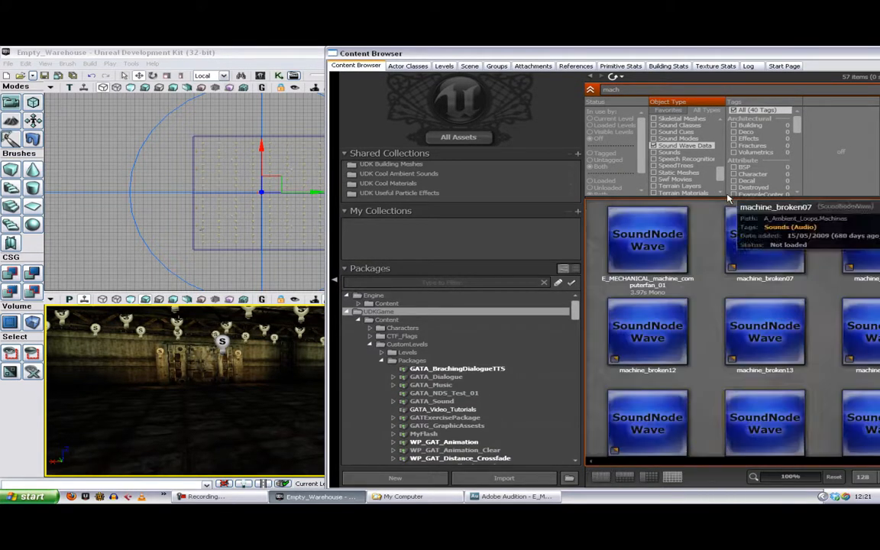
Step: Replace the Sound Wave Data filter with the favourite Static Meshes object type for the "mach" search
{"action": "left_click", "coordinate": [654, 146]}
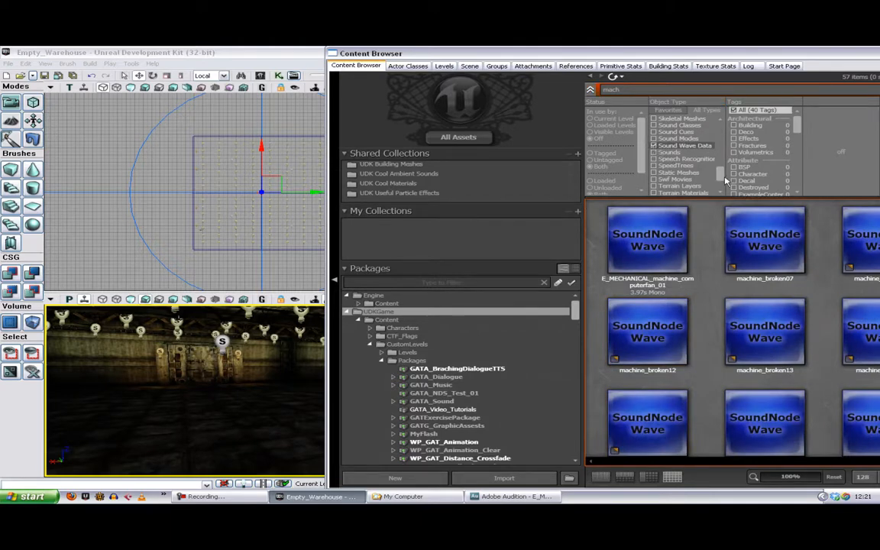
{"action": "left_click", "coordinate": [657, 146]}
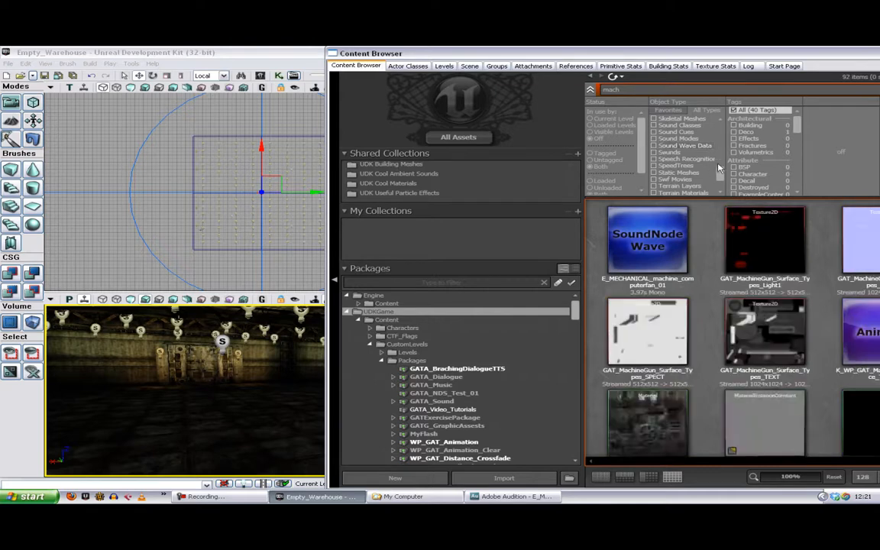
{"action": "left_click", "coordinate": [678, 110]}
{"action": "left_click", "coordinate": [655, 166]}
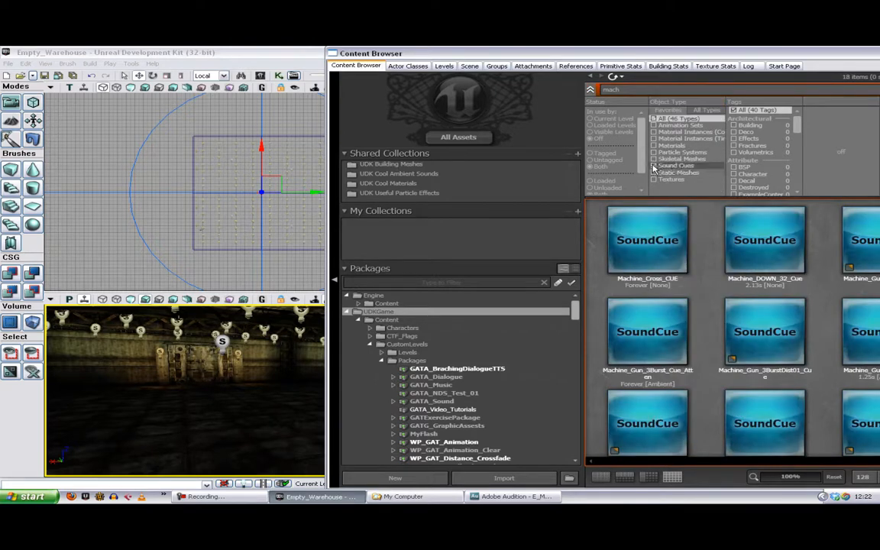
{"action": "left_click", "coordinate": [655, 174]}
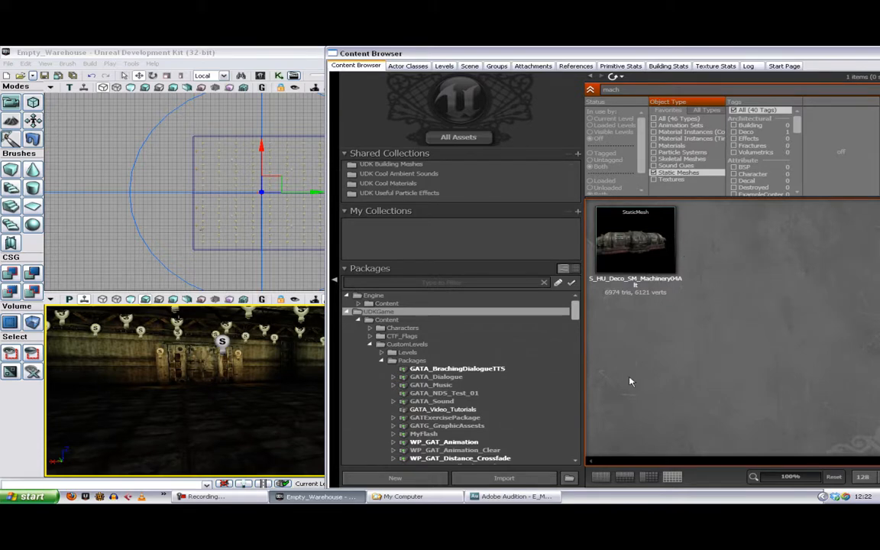
Step: Place the S_HU_Deco_SM_Machinery04Alt static mesh on the warehouse floor in the perspective view
{"action": "mouse_move", "coordinate": [634, 242]}
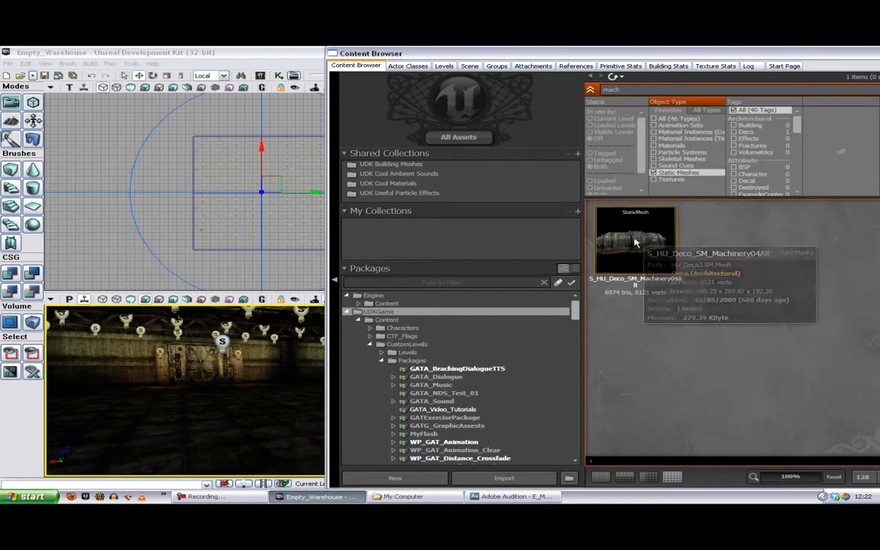
{"action": "left_click_drag", "start_coordinate": [638, 233], "coordinate": [229, 404]}
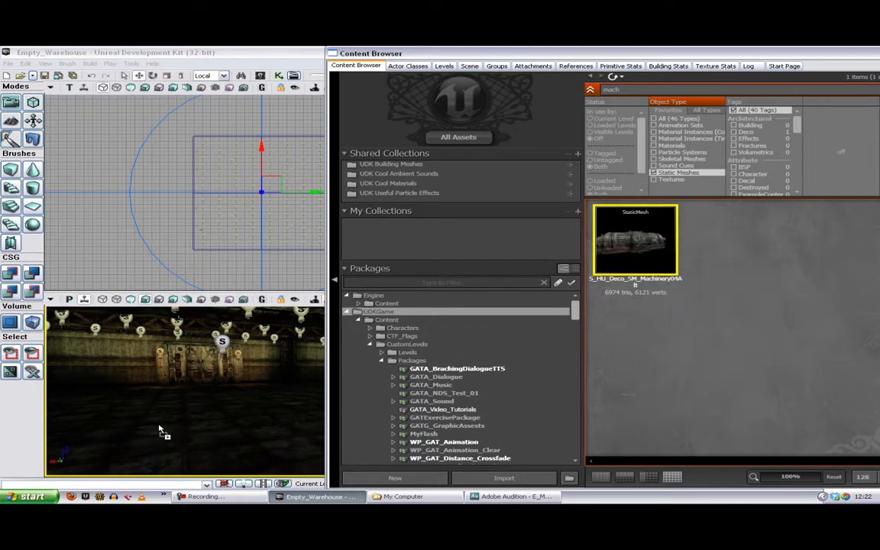
{"action": "left_click_drag", "start_coordinate": [160, 432], "coordinate": [165, 409]}
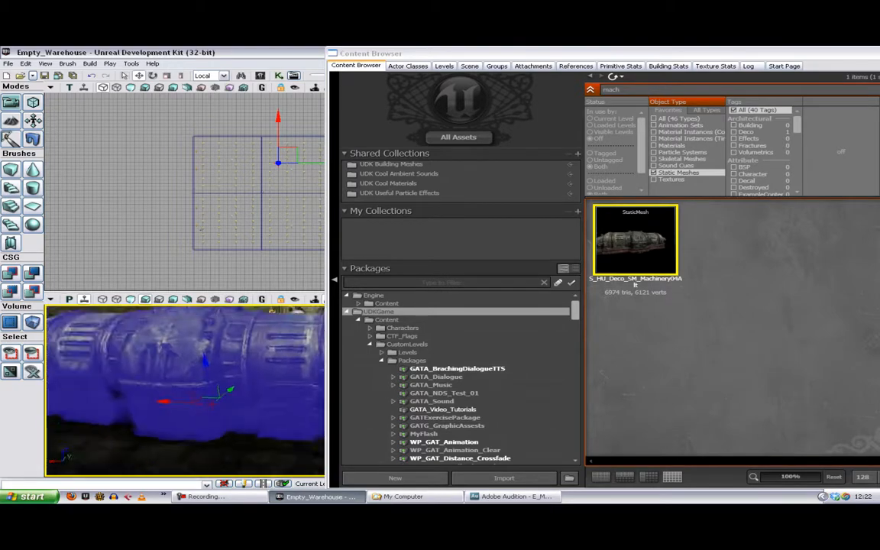
{"action": "left_click_drag", "start_coordinate": [267, 416], "coordinate": [267, 452]}
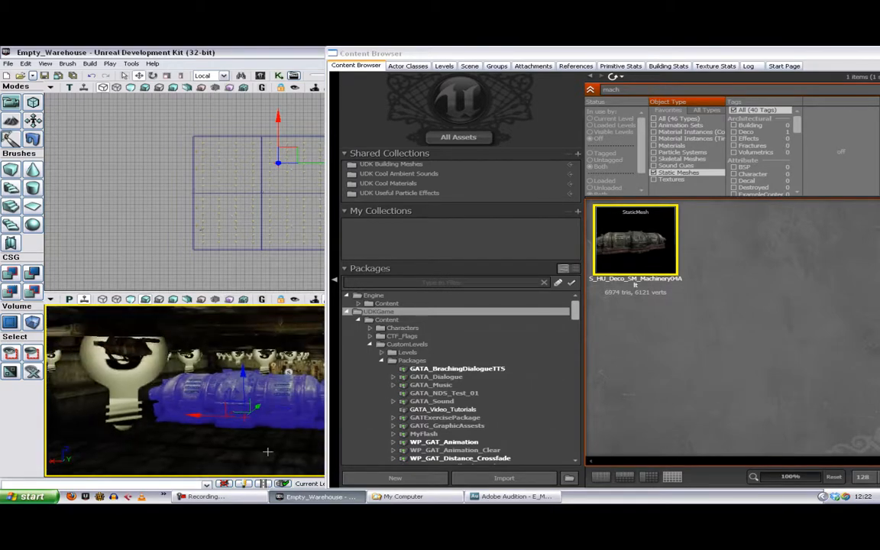
Step: Scale the machinery mesh down uniformly, deselect it and move the Content Browser aside to see the machine up close
{"action": "key", "text": "space"}
{"action": "key", "text": "space"}
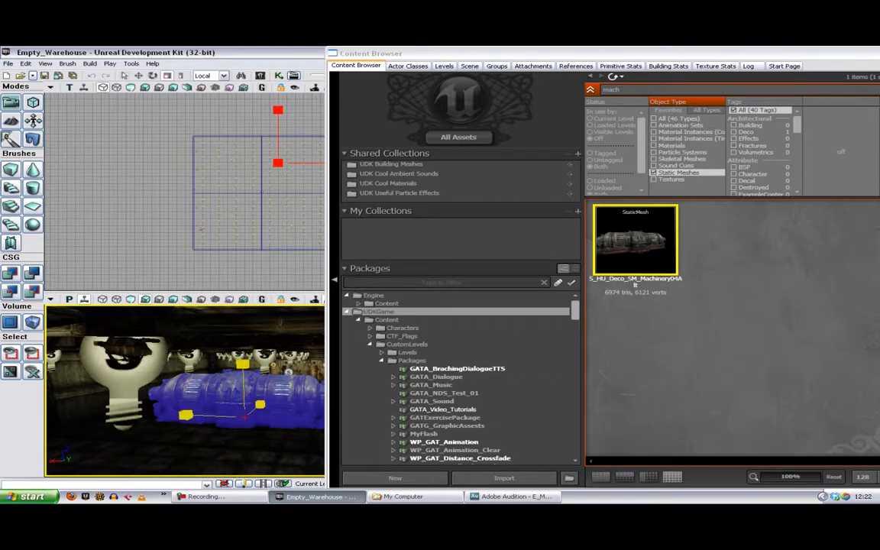
{"action": "left_click_drag", "start_coordinate": [243, 366], "coordinate": [243, 396]}
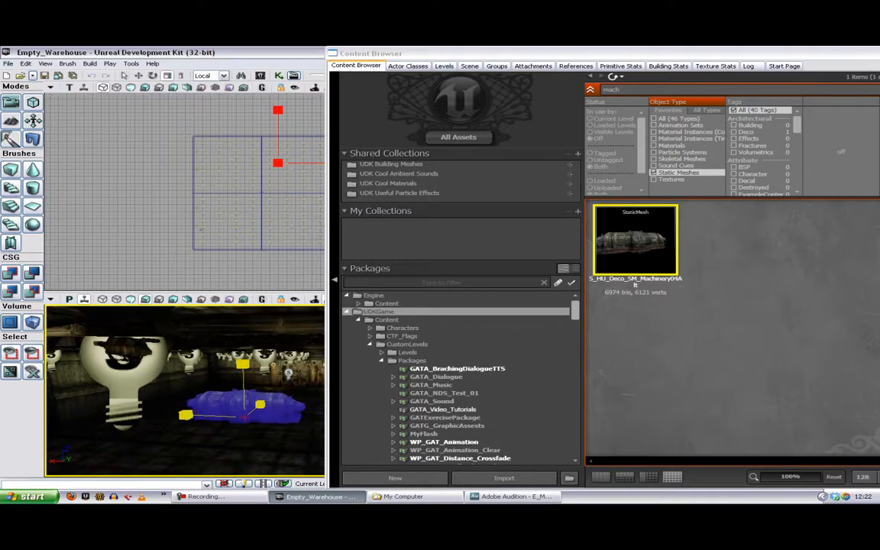
{"action": "left_click", "coordinate": [292, 441]}
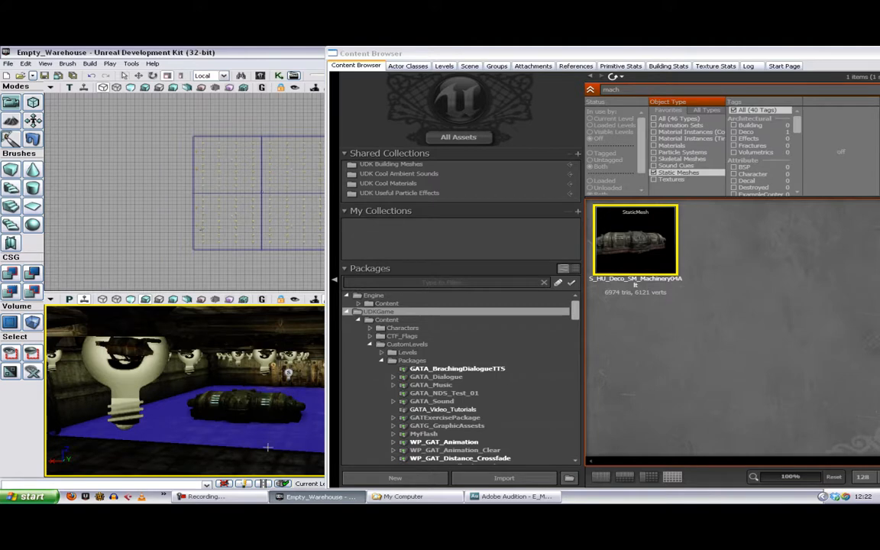
{"action": "left_click_drag", "start_coordinate": [267, 447], "coordinate": [272, 408]}
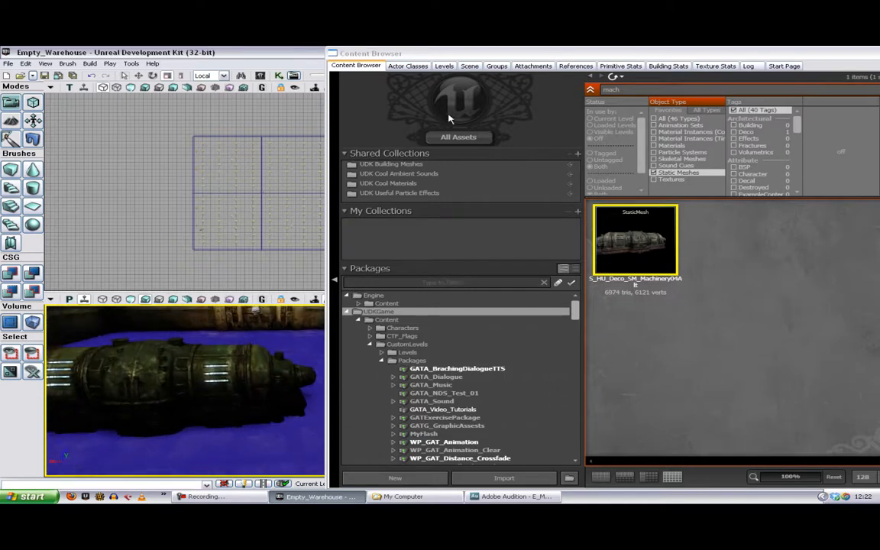
{"action": "left_click_drag", "start_coordinate": [449, 52], "coordinate": [482, 127]}
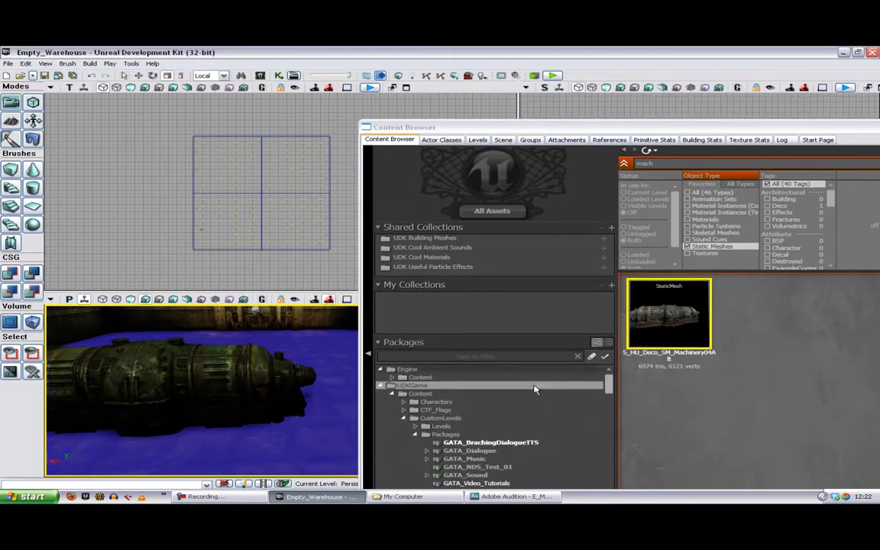
Step: Switch to Adobe Audition, preview the oscillating machine sounds in the MECHANICAL folder, then import and open MECHANICAL_machine_oscillating_02.wav
{"action": "left_click", "coordinate": [510, 497]}
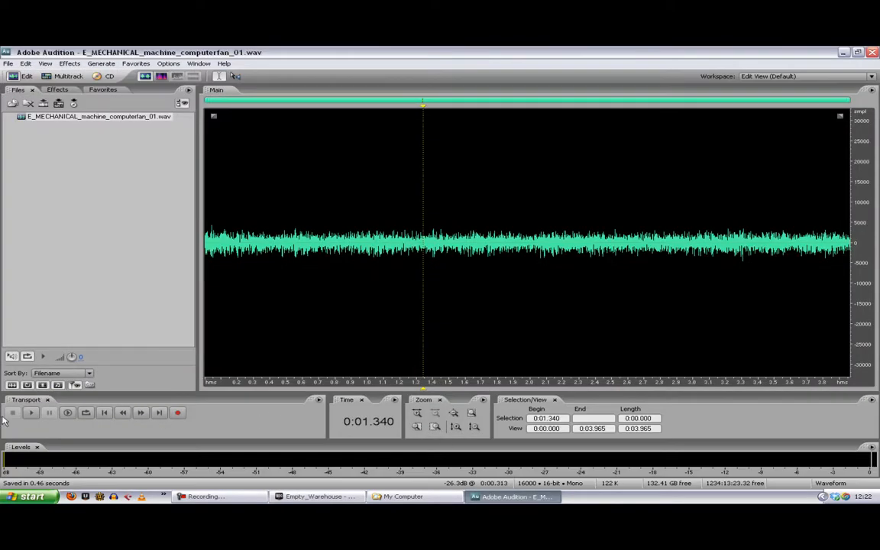
{"action": "left_click", "coordinate": [12, 105]}
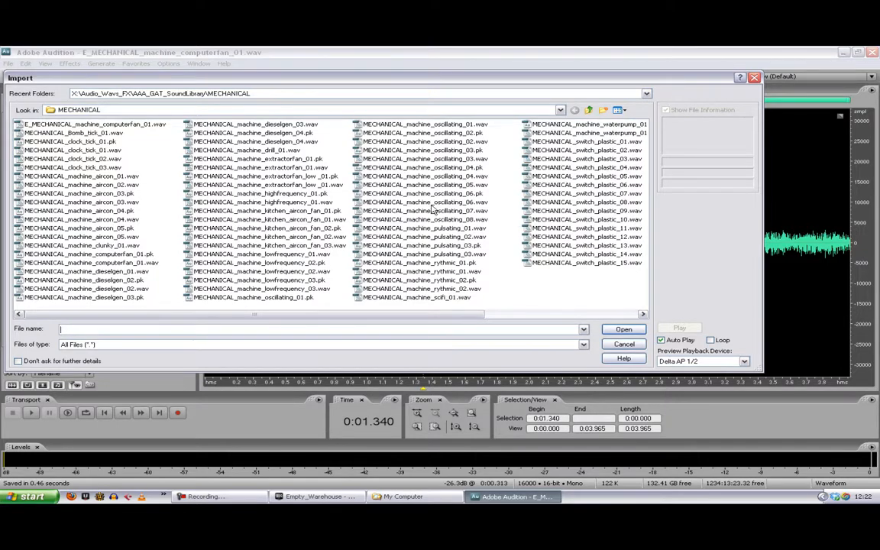
{"action": "left_click", "coordinate": [419, 160]}
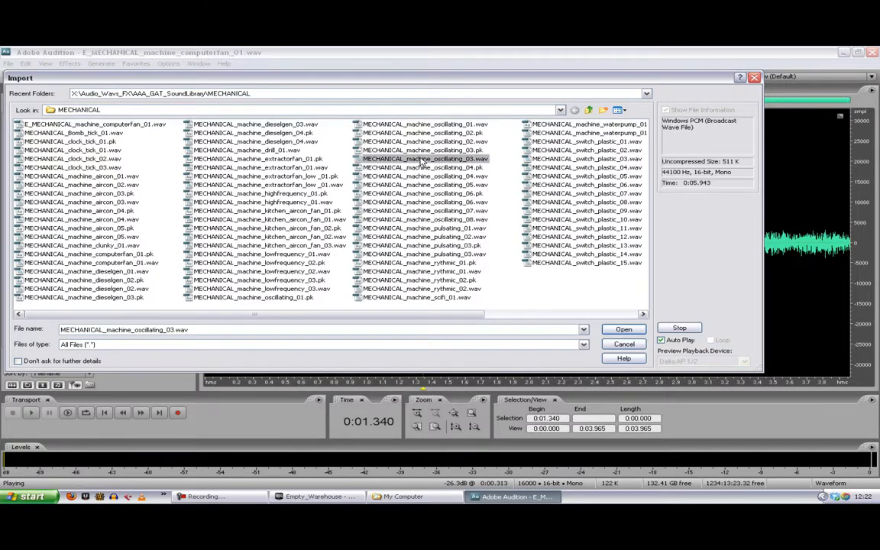
{"action": "left_click", "coordinate": [428, 176]}
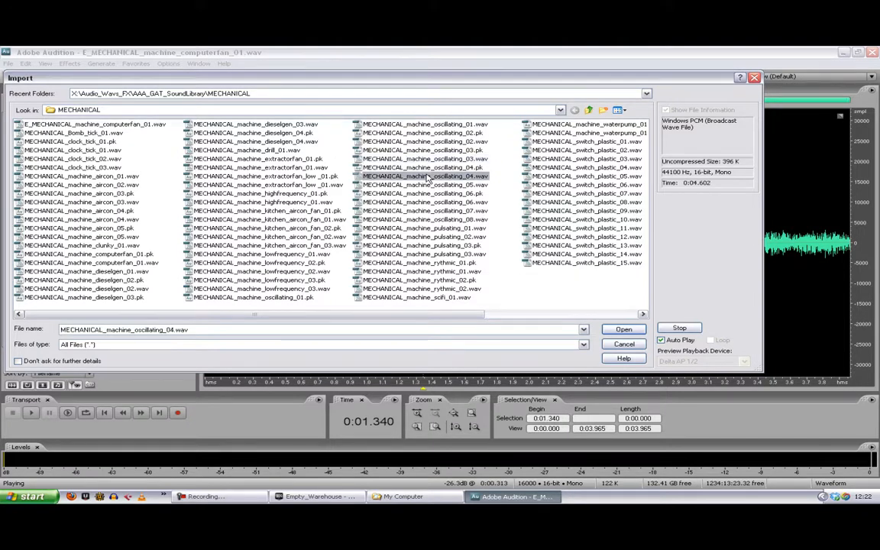
{"action": "left_click", "coordinate": [440, 143]}
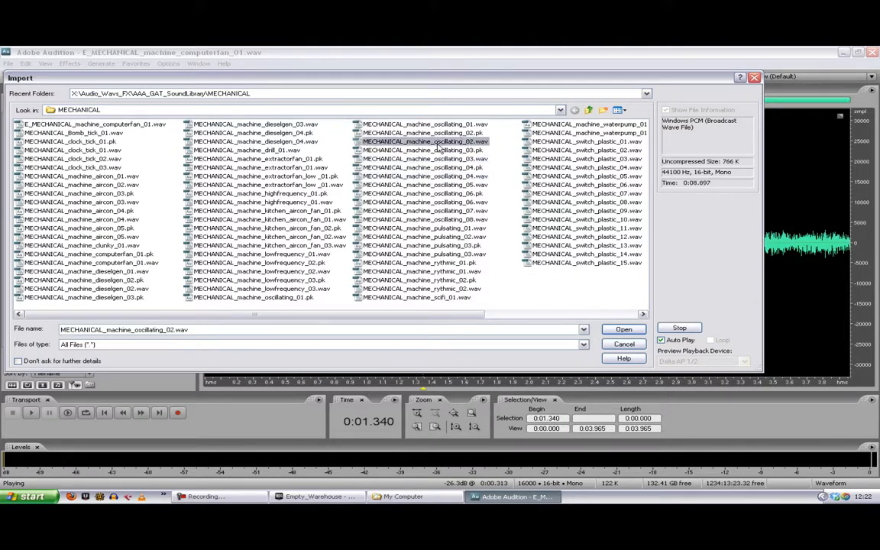
{"action": "left_click", "coordinate": [623, 330]}
{"action": "double_click", "coordinate": [104, 126]}
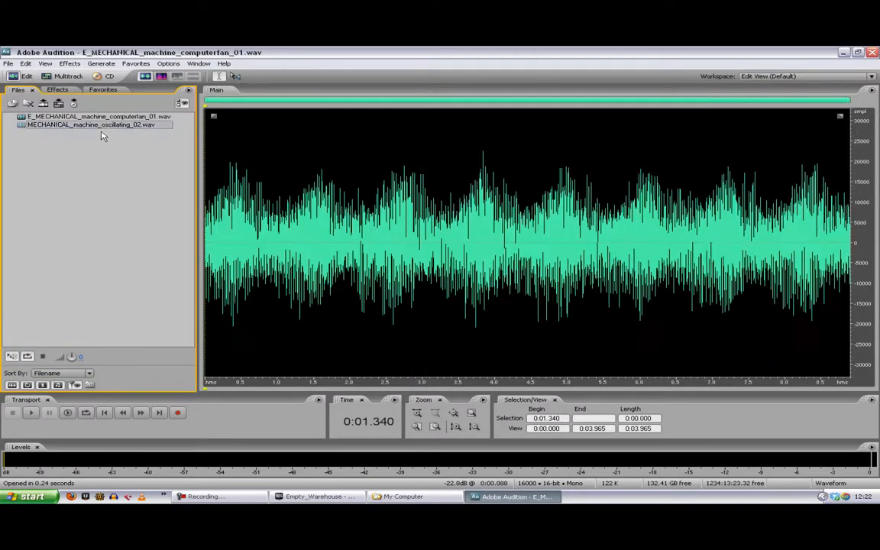
Step: Listen to the oscillating machine sound from about 2 seconds into the waveform
{"action": "left_click", "coordinate": [351, 237]}
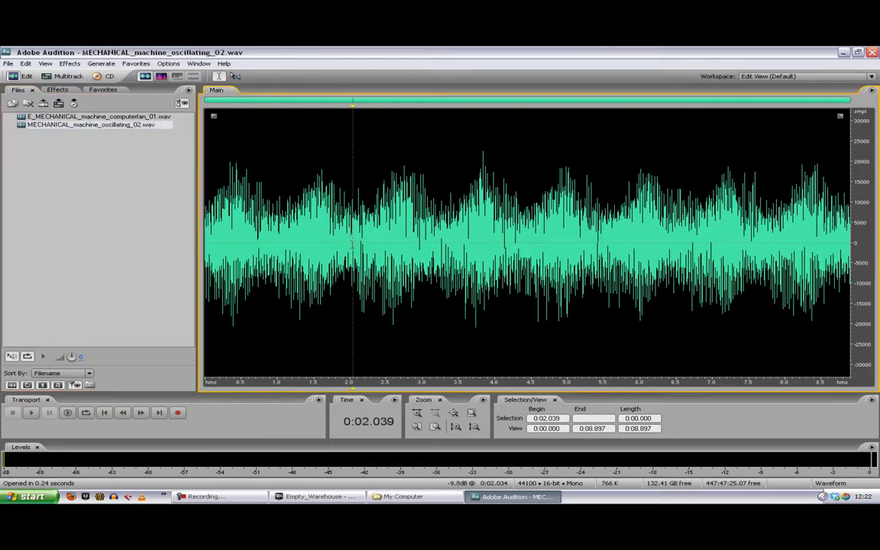
{"action": "key", "text": "space"}
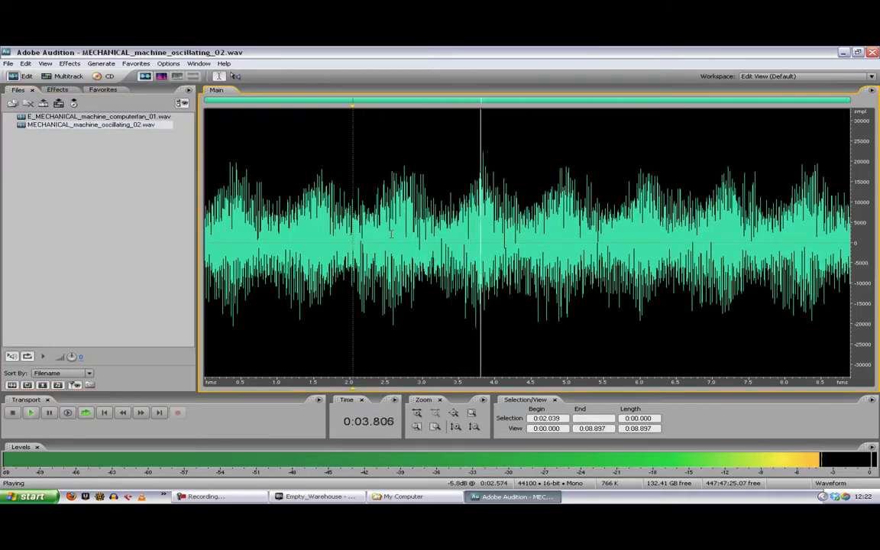
{"action": "key", "text": "space"}
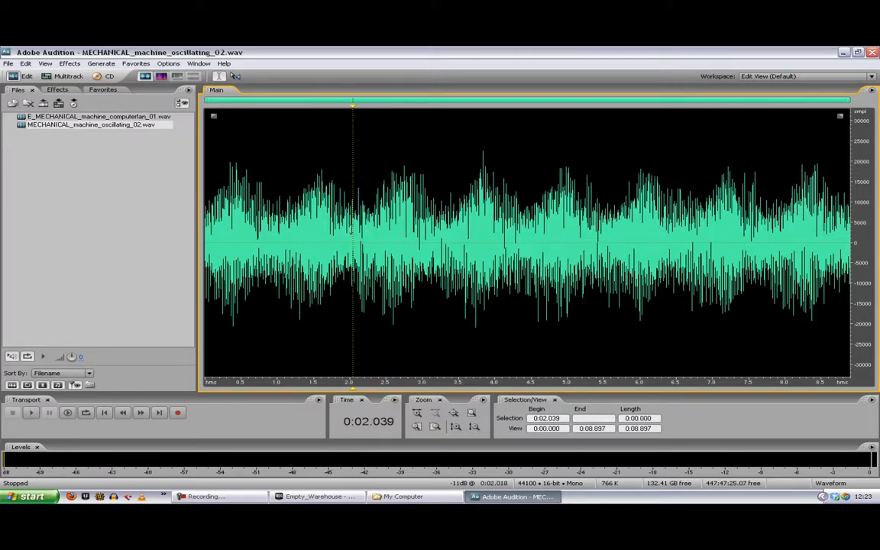
Step: Select two oscillation cycles, check the loop by ear, adjust the selection to 0:02.089–0:04.406 and trim the file to it
{"action": "left_click_drag", "start_coordinate": [356, 237], "coordinate": [528, 237]}
{"action": "key", "text": "space"}
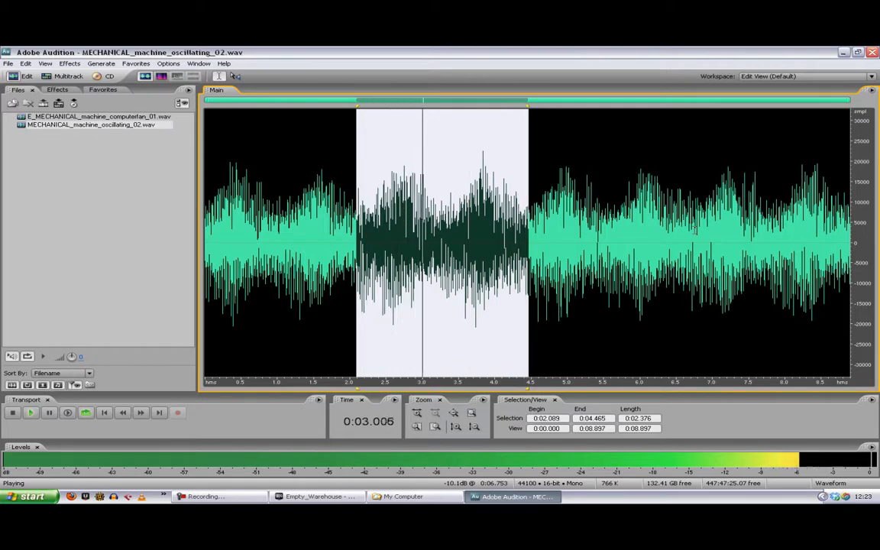
{"action": "key", "text": "space"}
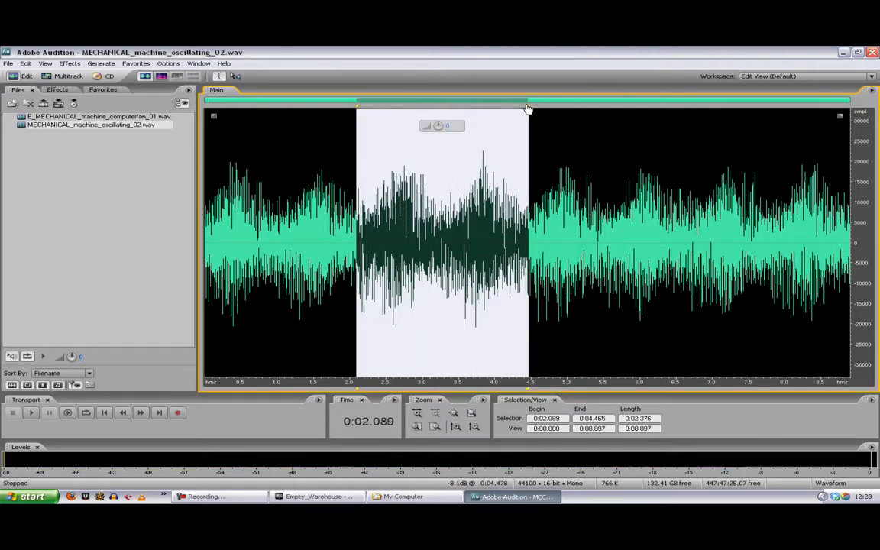
{"action": "left_click_drag", "start_coordinate": [527, 109], "coordinate": [524, 112]}
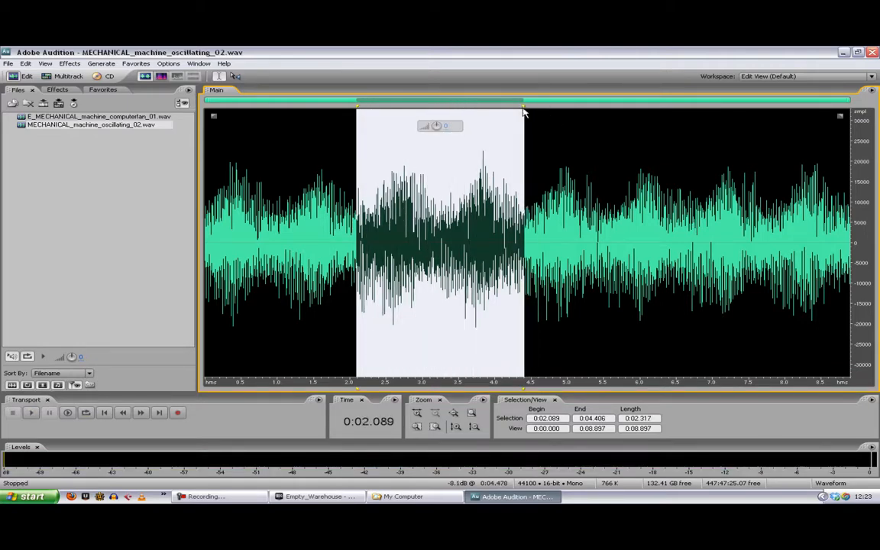
{"action": "key", "text": "ctrl+t"}
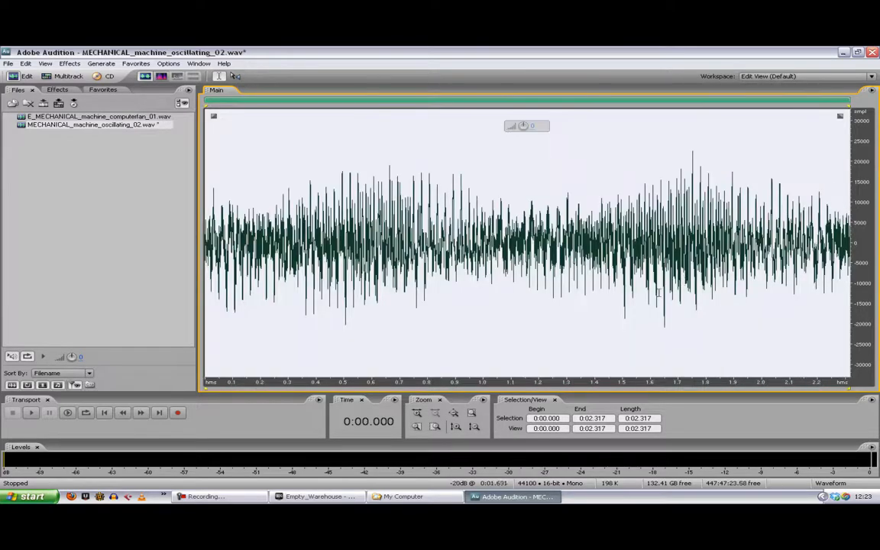
Step: Play the trimmed oscillating sound as a loop from 0:00.833 to check its seam
{"action": "left_click", "coordinate": [437, 286]}
{"action": "key", "text": "space"}
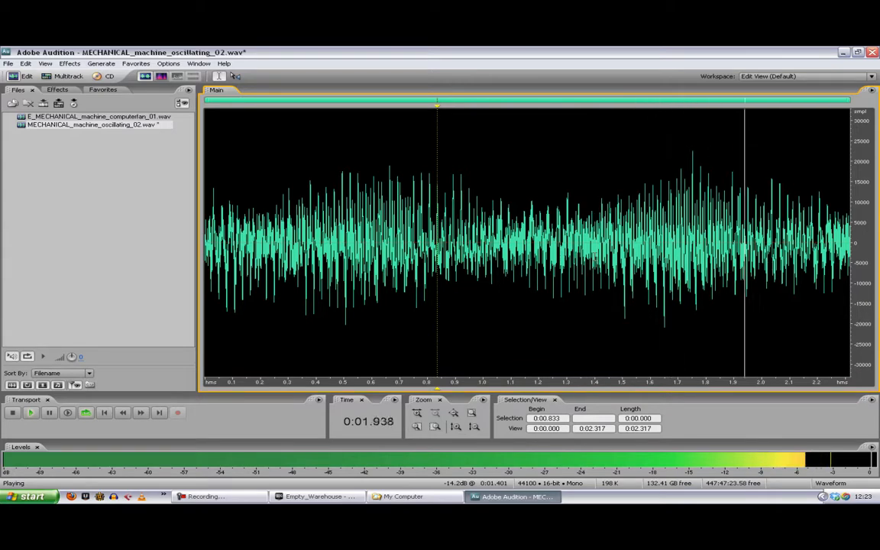
{"action": "key", "text": "space"}
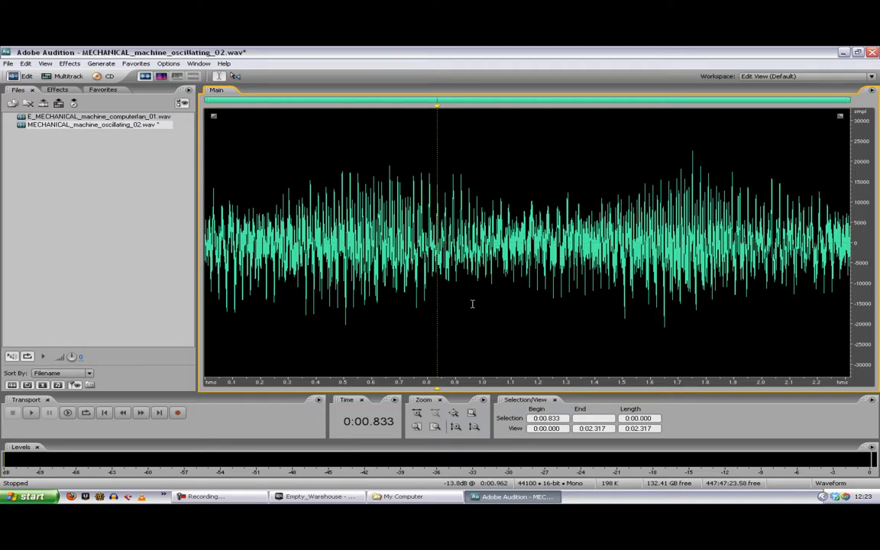
Step: Convert the trimmed oscillating sound to 16000 Hz, mono, 16-bit, and listen to the result from 0:00.548
{"action": "key", "text": "F11"}
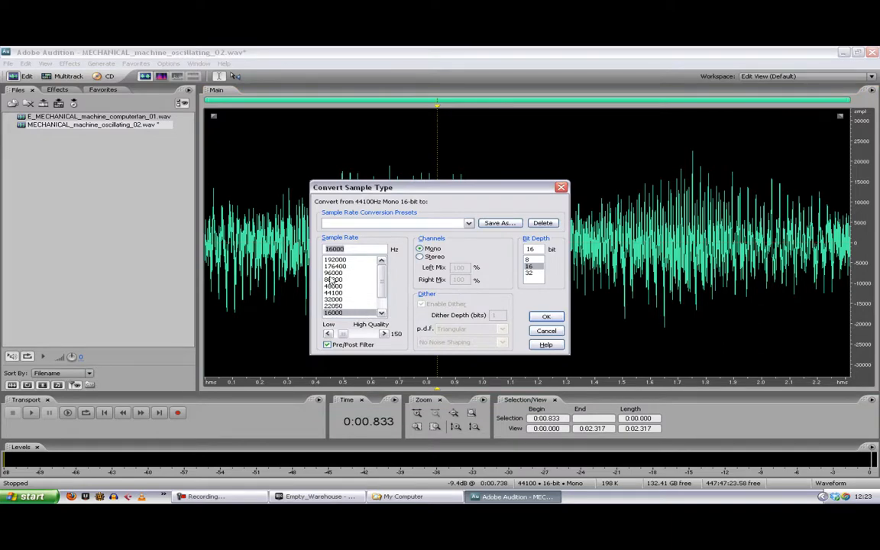
{"action": "scroll", "coordinate": [373, 278], "scroll_direction": "down", "scroll_amount": 1}
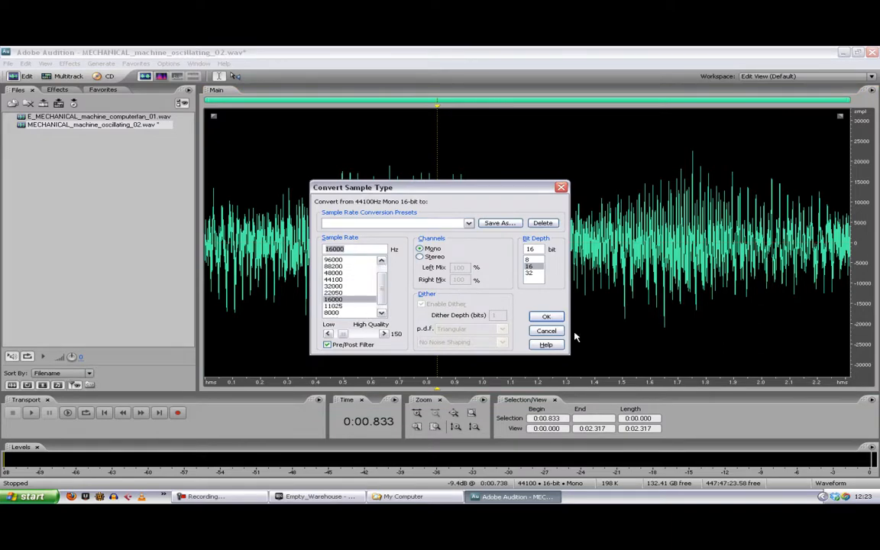
{"action": "left_click", "coordinate": [547, 316]}
{"action": "left_click", "coordinate": [357, 275]}
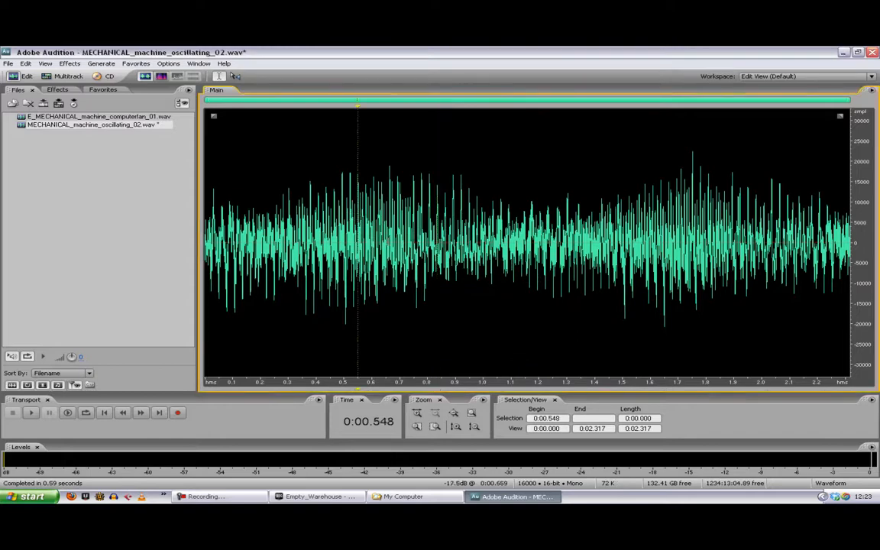
{"action": "key", "text": "space"}
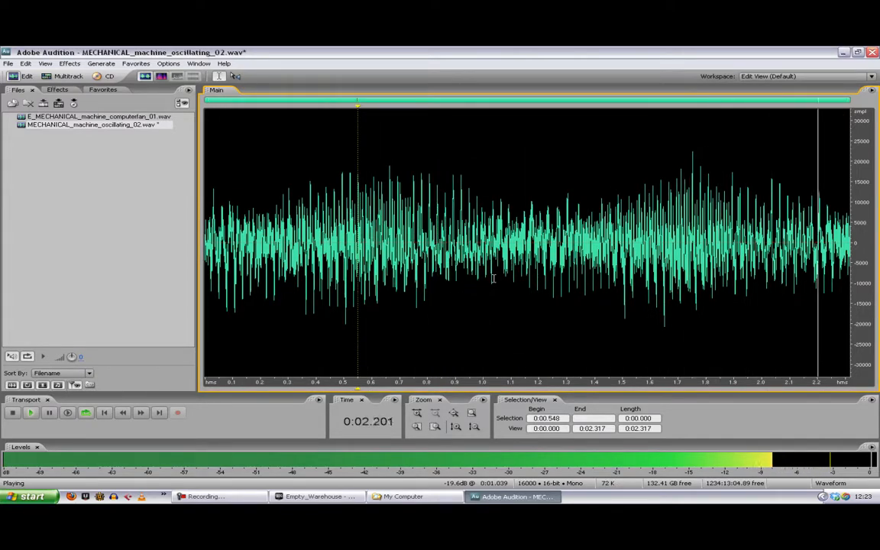
{"action": "key", "text": "space"}
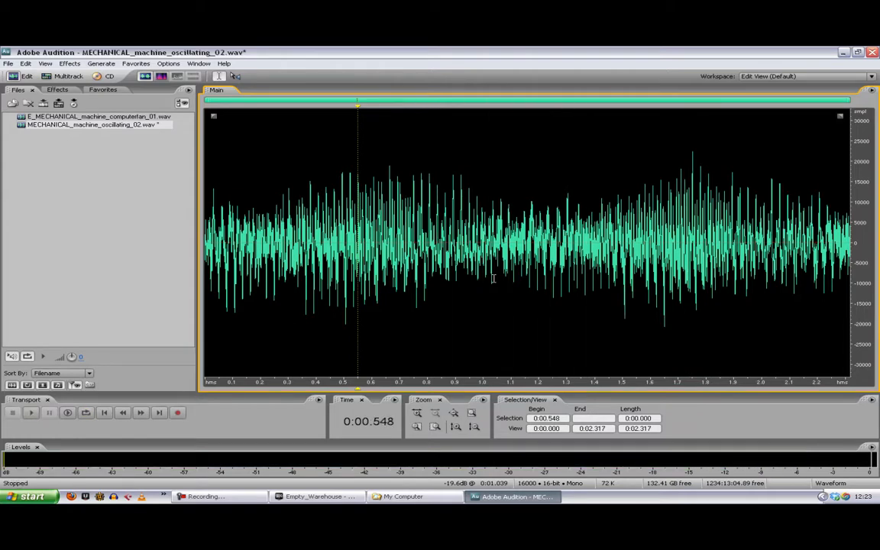
Step: Try converting the oscillating sound to 11025 Hz, listen to it, and undo the conversion
{"action": "key", "text": "F11"}
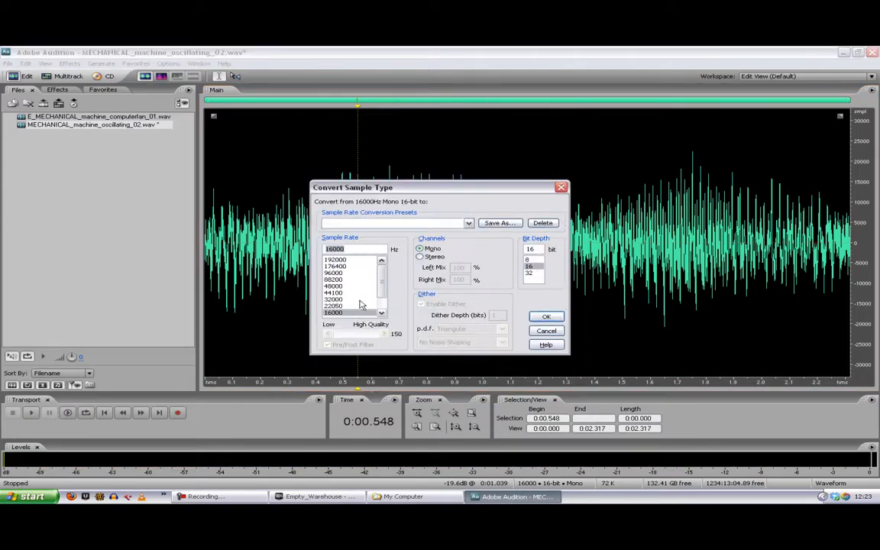
{"action": "left_click_drag", "start_coordinate": [381, 284], "coordinate": [380, 298]}
{"action": "left_click", "coordinate": [341, 300]}
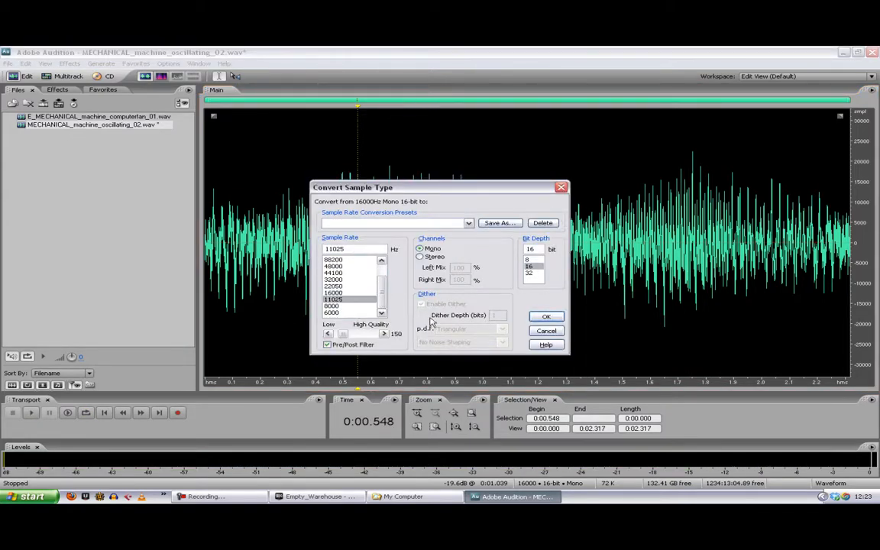
{"action": "left_click", "coordinate": [559, 317]}
{"action": "left_click", "coordinate": [427, 321]}
{"action": "key", "text": "space"}
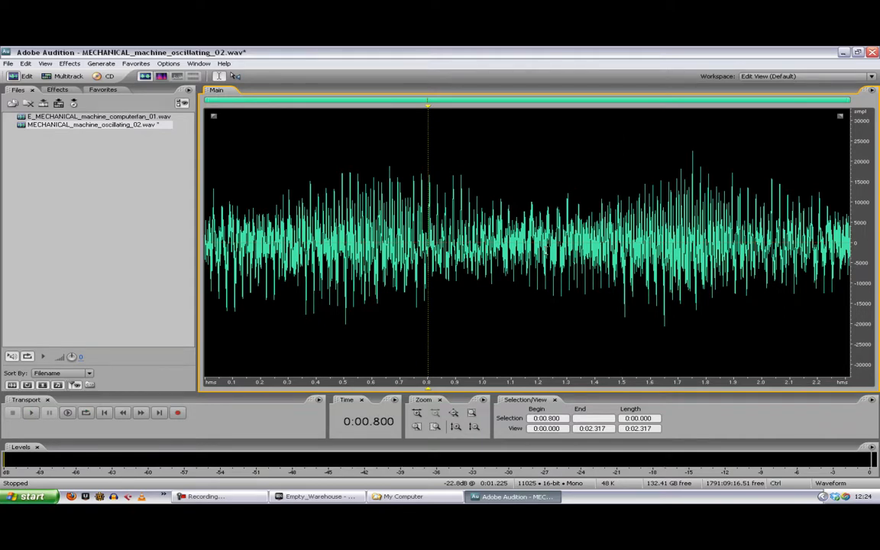
{"action": "key", "text": "ctrl+z"}
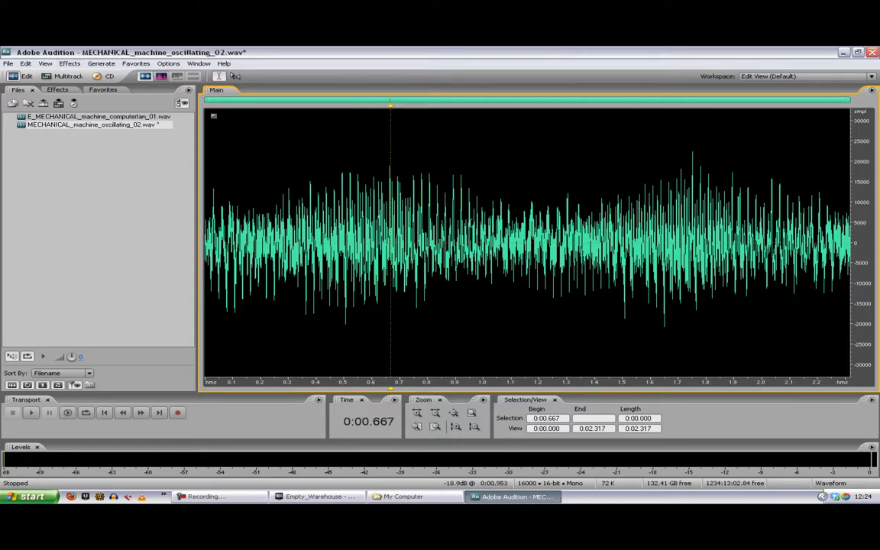
Step: Save the edited sound as E_MECHANICAL_machine_oscillating_02.wav in the MECHANICAL folder
{"action": "key", "text": "ctrl+shift+s"}
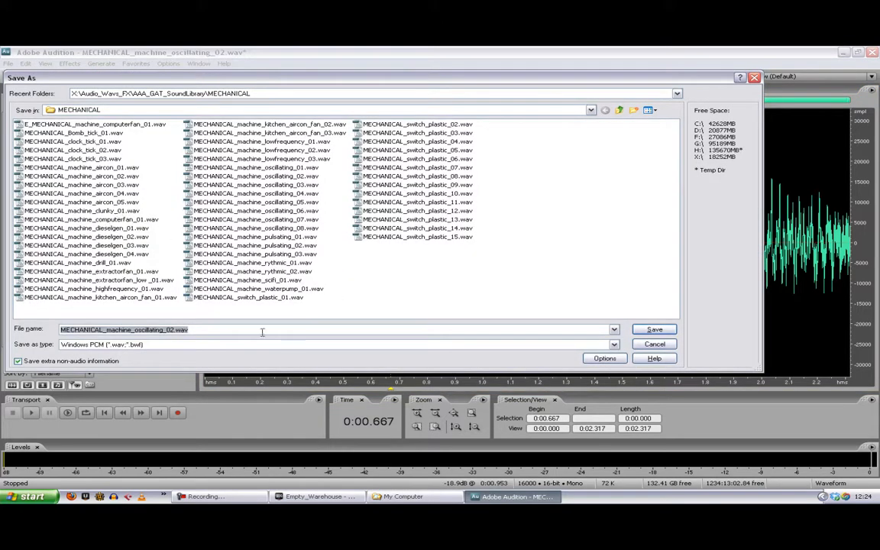
{"action": "left_click", "coordinate": [62, 330]}
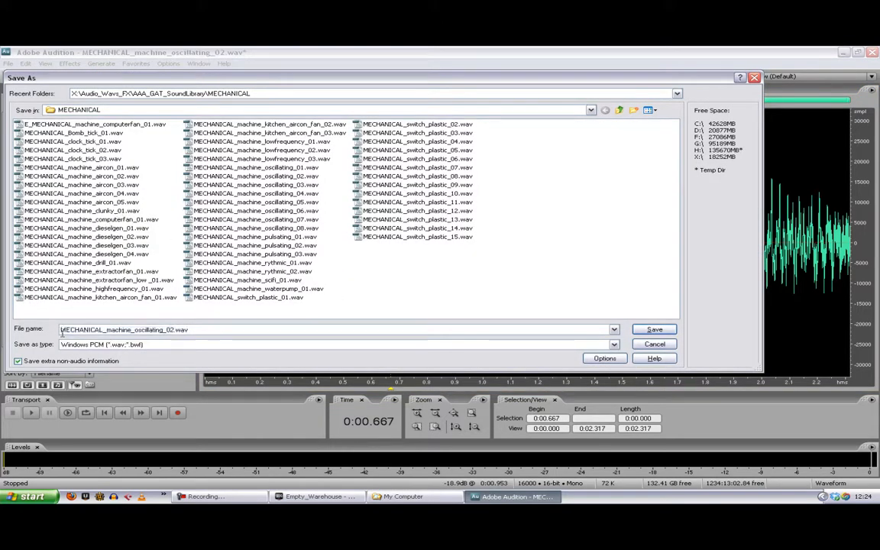
{"action": "type", "text": "E_"}
{"action": "key", "text": "Return"}
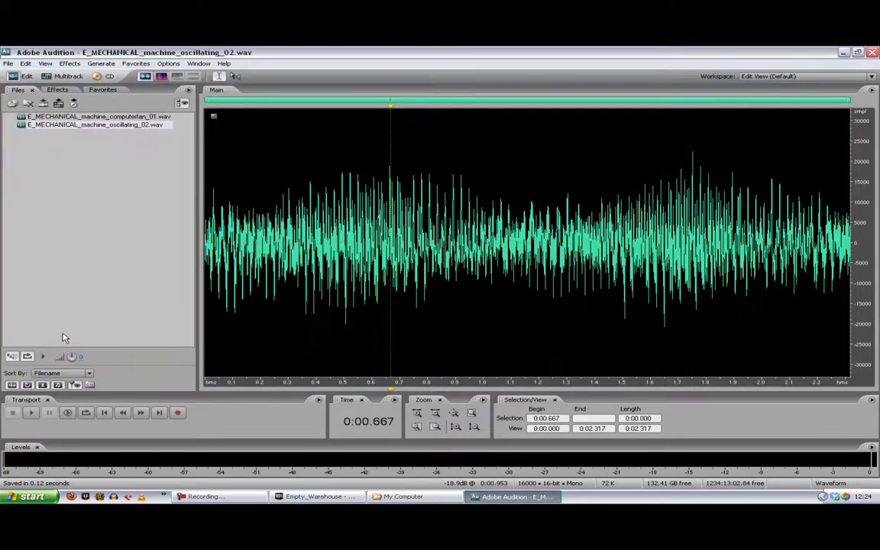
Step: Switch to Unreal Development Kit and import E_MECHANICAL_machine_oscillating_02.wav into the GATA_Video_Tutorials package
{"action": "left_click", "coordinate": [316, 497]}
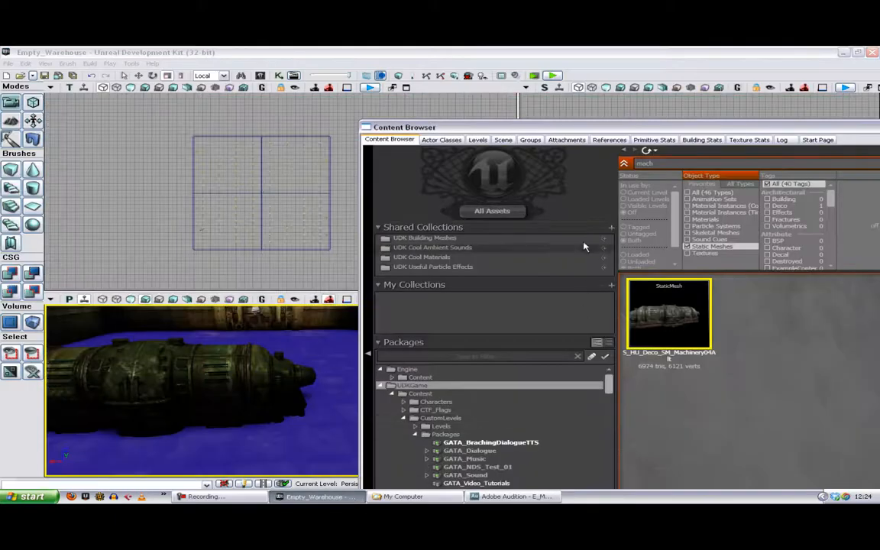
{"action": "left_click_drag", "start_coordinate": [557, 131], "coordinate": [557, 51]}
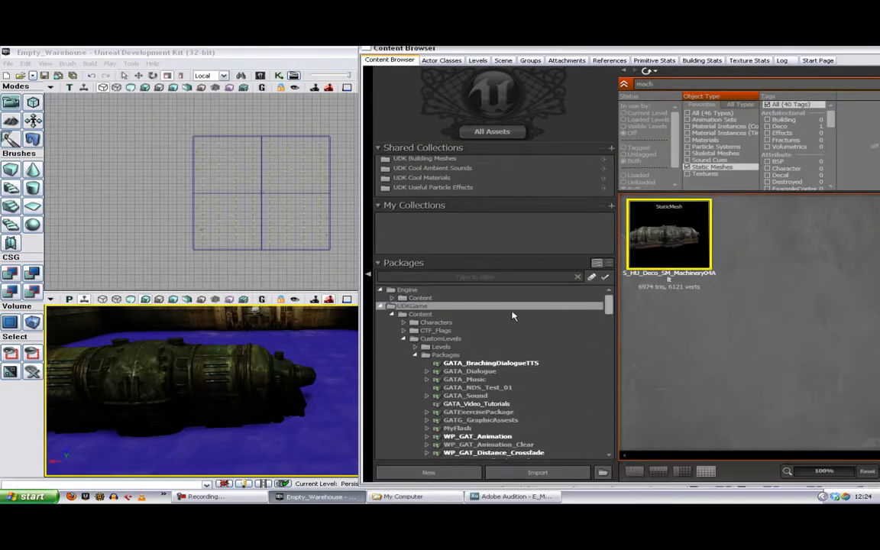
{"action": "left_click", "coordinate": [489, 404]}
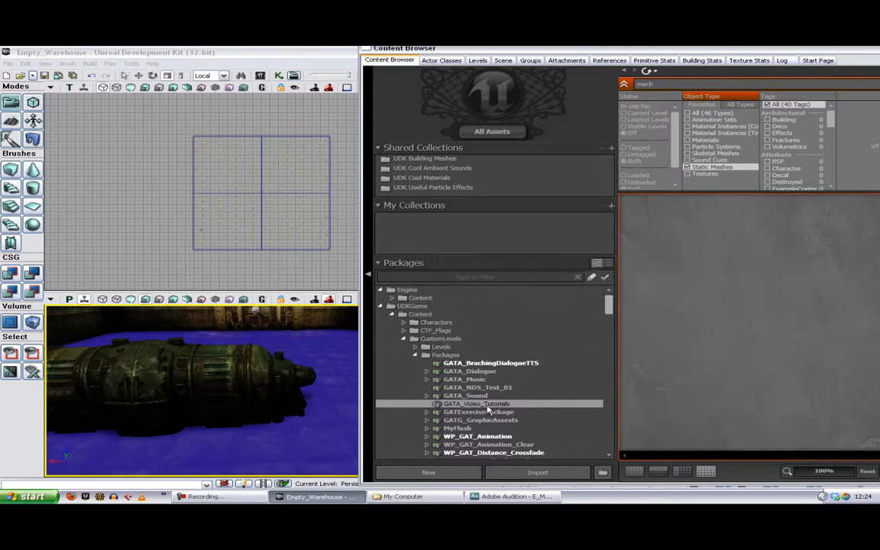
{"action": "left_click", "coordinate": [539, 473]}
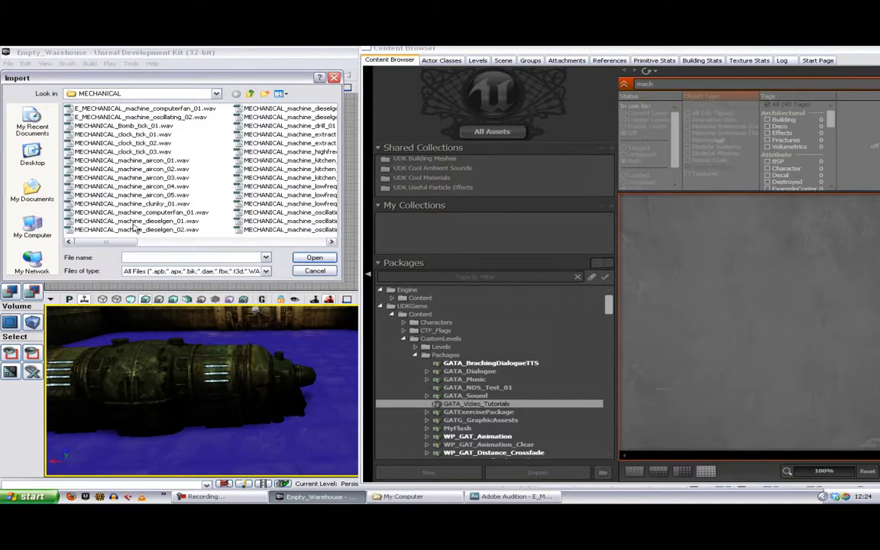
{"action": "left_click", "coordinate": [139, 118]}
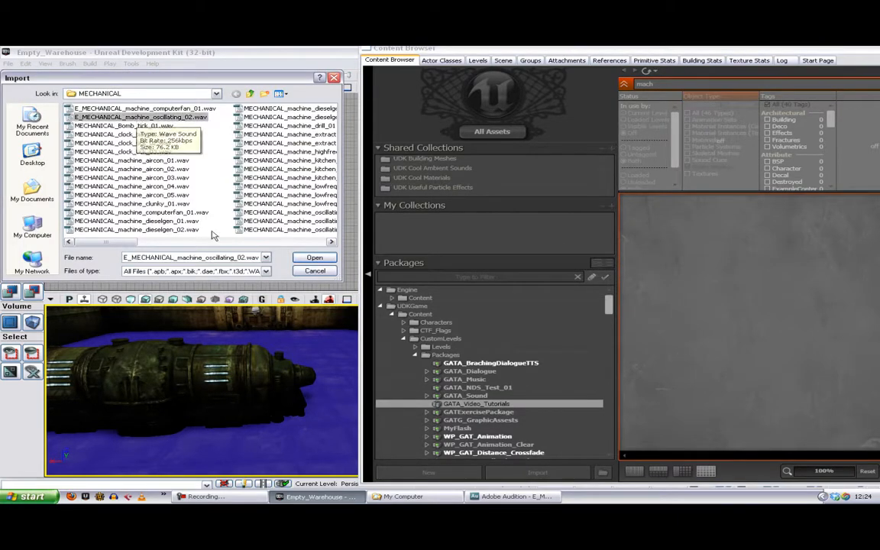
{"action": "left_click", "coordinate": [314, 257]}
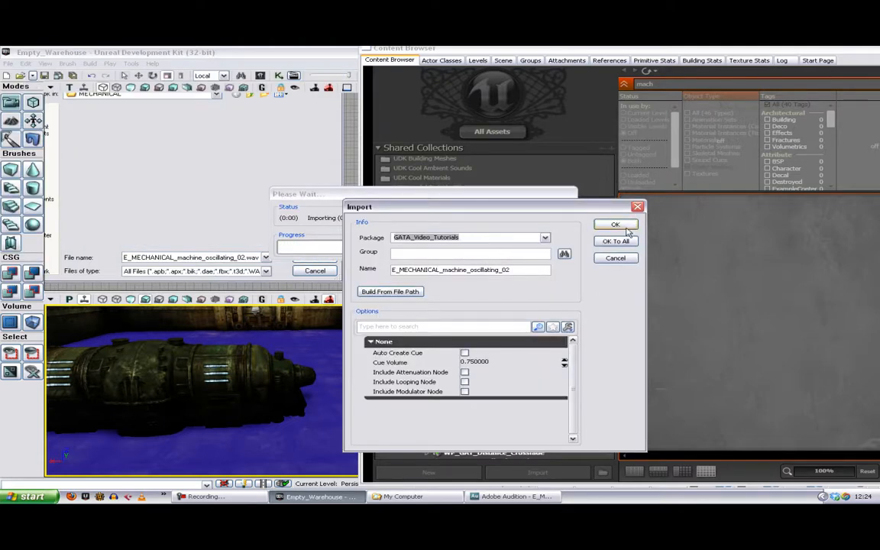
{"action": "left_click", "coordinate": [616, 225]}
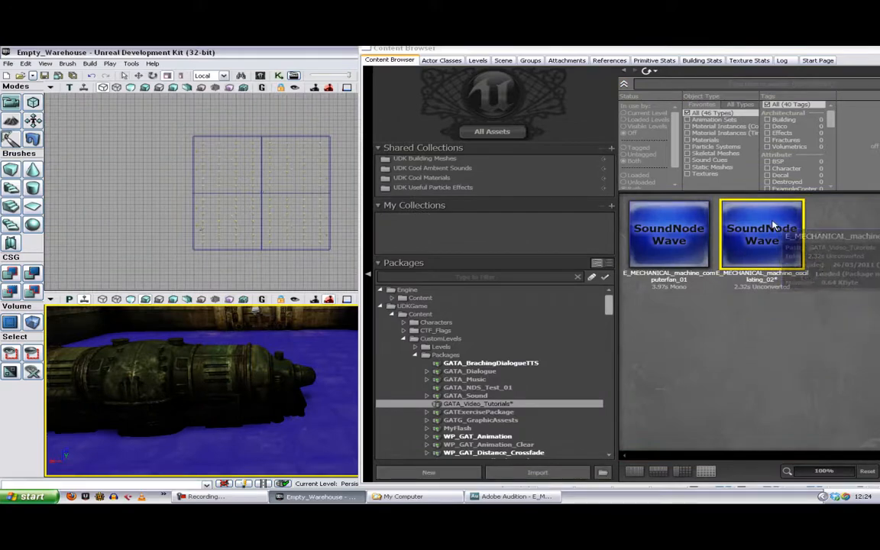
Step: Add an AmbientSoundSimple using E_MECHANICAL_machine_oscillating_02 beside the machine and activate the translation gizmo for it
{"action": "right_click", "coordinate": [158, 420]}
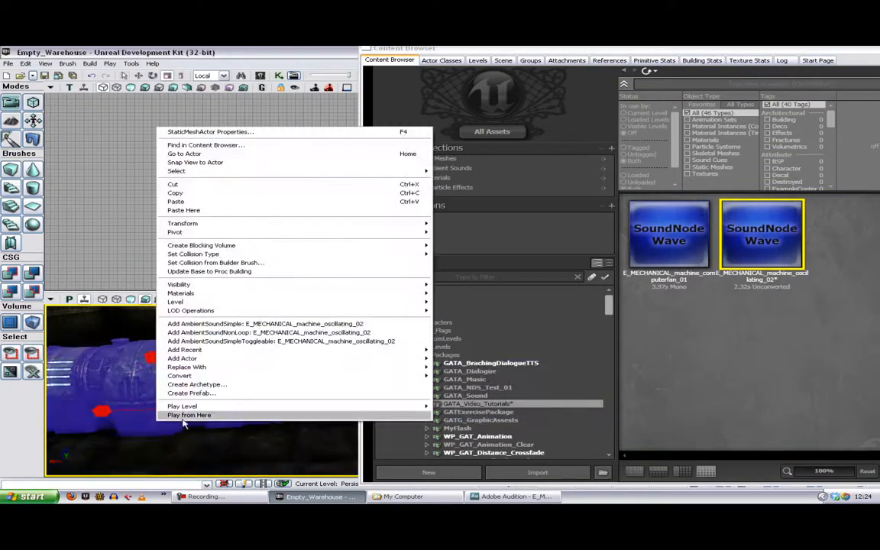
{"action": "left_click", "coordinate": [230, 323]}
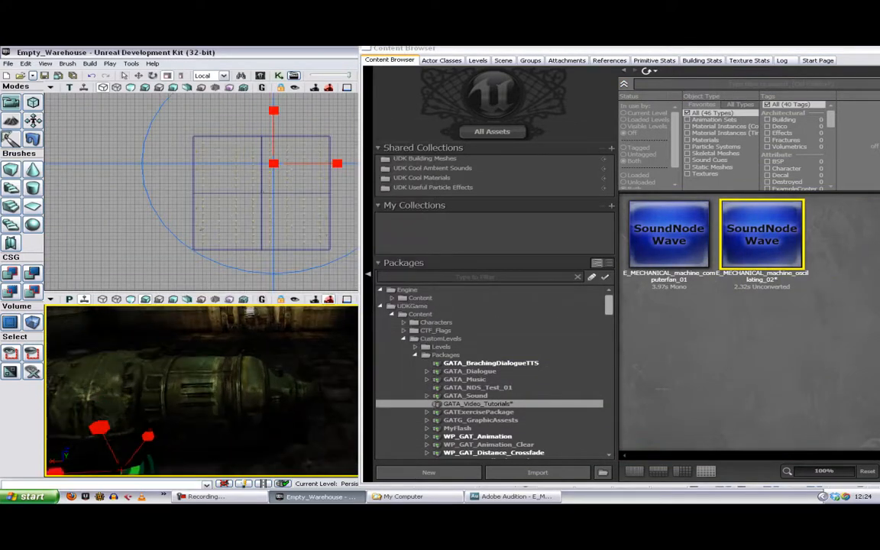
{"action": "left_click_drag", "start_coordinate": [230, 336], "coordinate": [214, 409]}
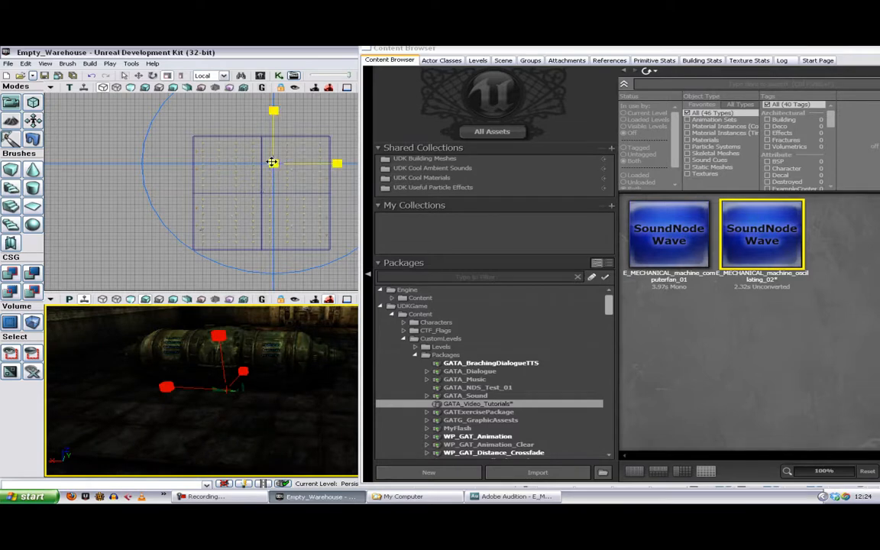
{"action": "key", "text": "space"}
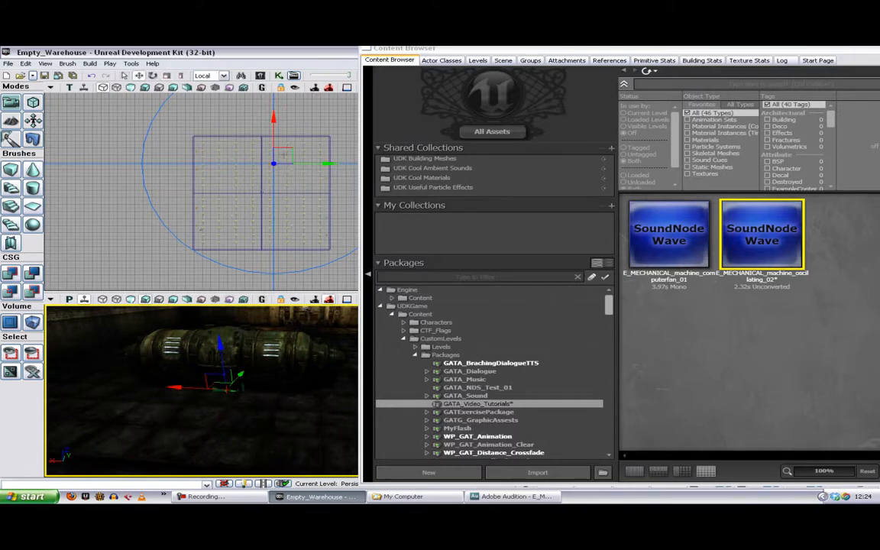
Step: Set the machine's ambient sound attenuation to a Radius Min of 80 and a Radius Max of 300
{"action": "scroll", "coordinate": [338, 240], "scroll_direction": "down", "scroll_amount": 3}
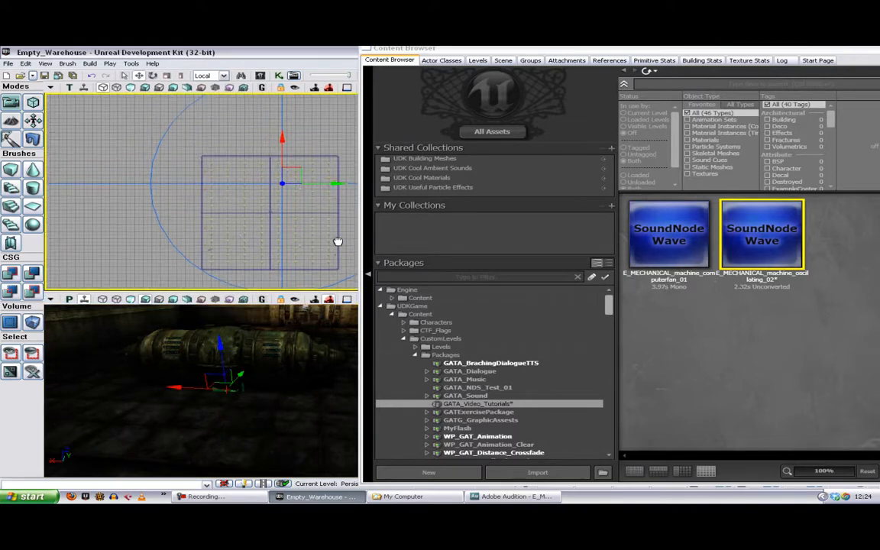
{"action": "scroll", "coordinate": [337, 240], "scroll_direction": "down", "scroll_amount": 2}
{"action": "left_click_drag", "start_coordinate": [337, 240], "coordinate": [269, 193]}
{"action": "key", "text": "F4"}
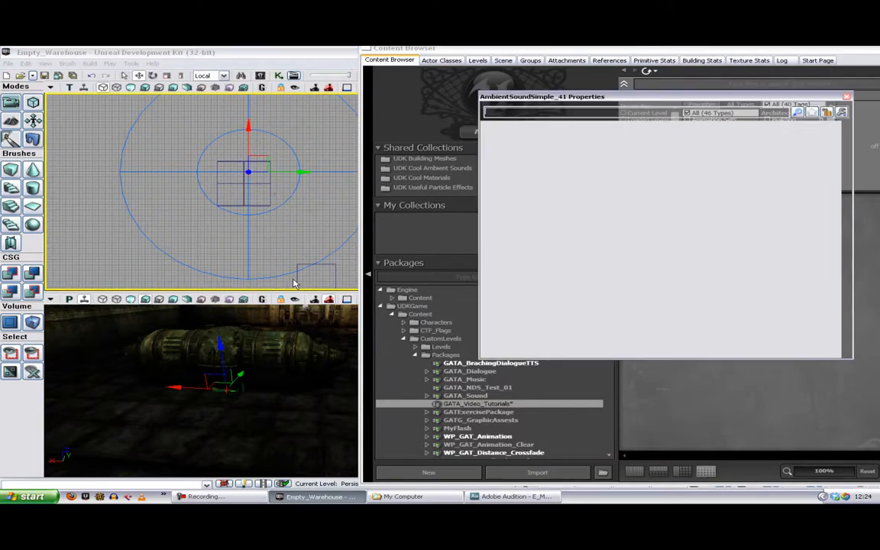
{"action": "left_click", "coordinate": [643, 200]}
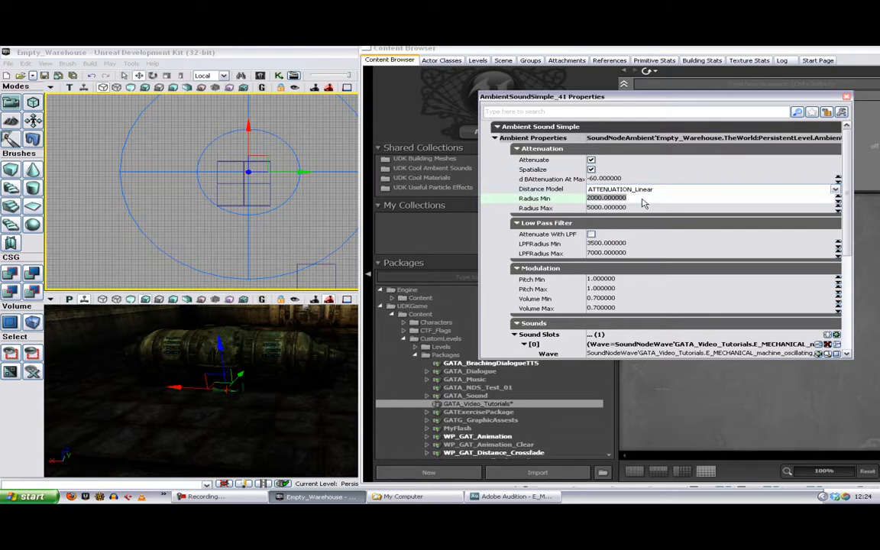
{"action": "type", "text": "8"}
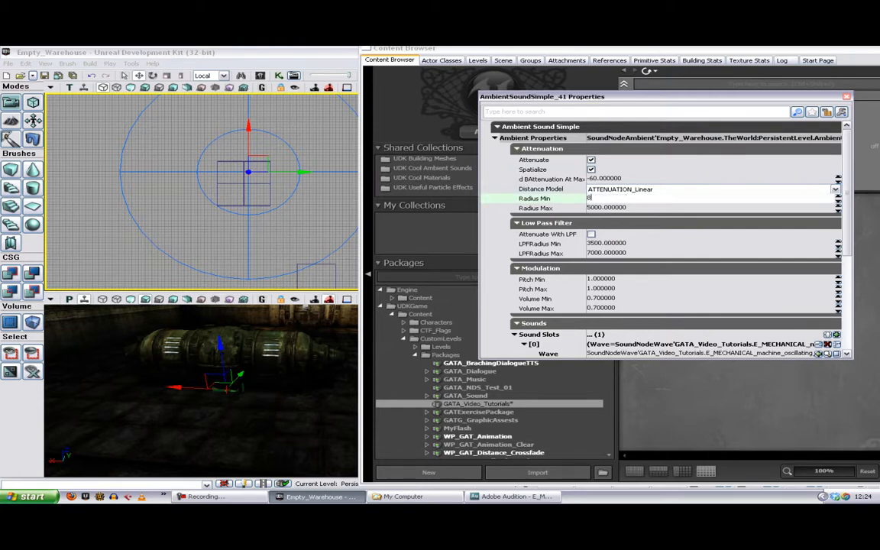
{"action": "type", "text": "0"}
{"action": "left_click", "coordinate": [640, 208]}
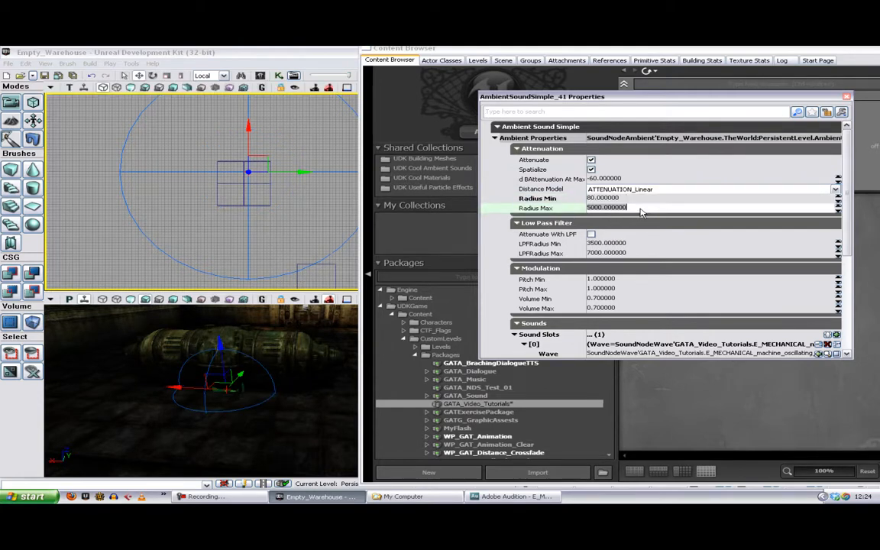
{"action": "type", "text": "3"}
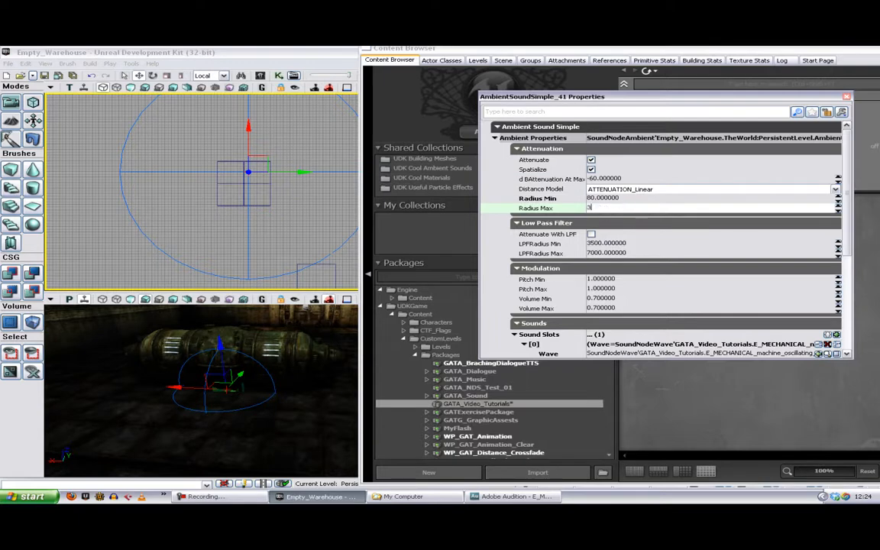
{"action": "type", "text": "00"}
{"action": "key", "text": "Return"}
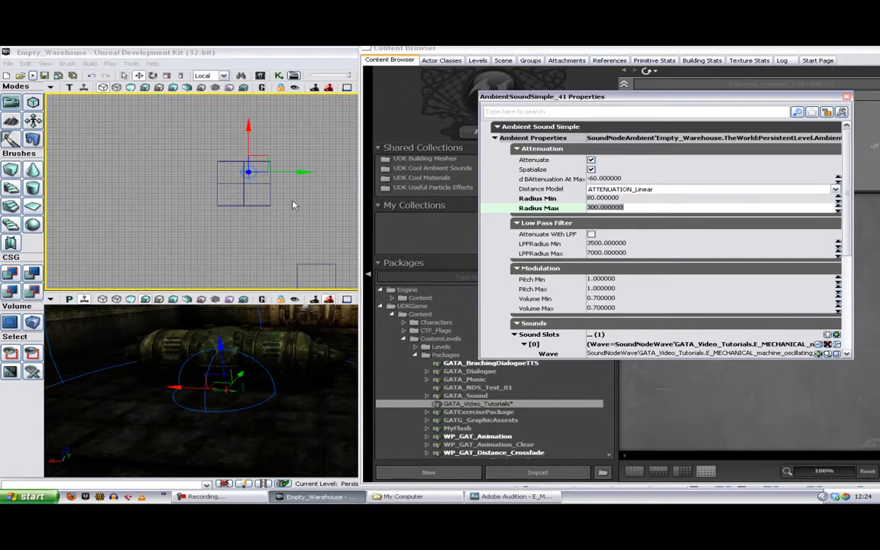
Step: Reselect the oscillating ambient sound and move it along its Y axis closer to the machine
{"action": "left_click", "coordinate": [269, 228]}
{"action": "scroll", "coordinate": [268, 227], "scroll_direction": "up", "scroll_amount": 5}
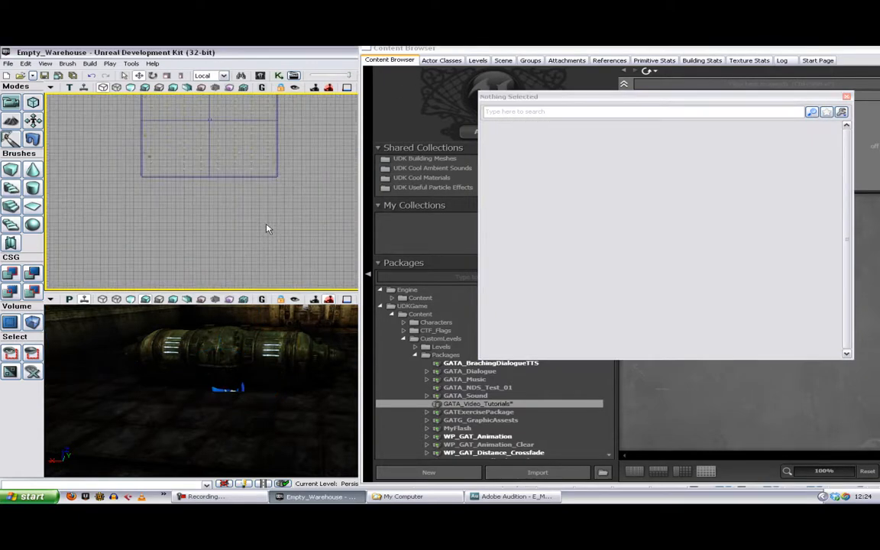
{"action": "left_click", "coordinate": [225, 390]}
{"action": "left_click_drag", "start_coordinate": [226, 389], "coordinate": [229, 439]}
{"action": "scroll", "coordinate": [299, 371], "scroll_direction": "down", "scroll_amount": 3}
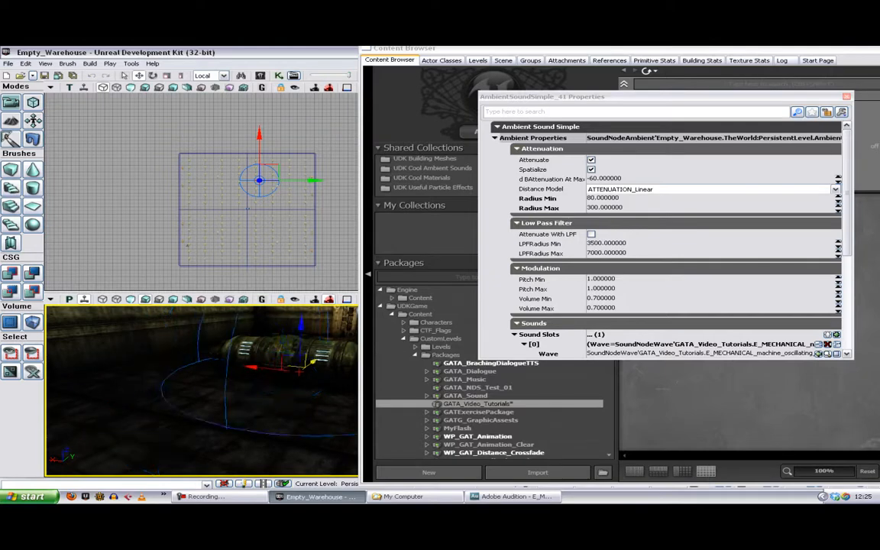
{"action": "mouse_move", "coordinate": [309, 363]}
{"action": "left_mouse_down"}
{"action": "mouse_move", "coordinate": [305, 356]}
{"action": "mouse_move", "coordinate": [310, 364]}
{"action": "left_mouse_up"}
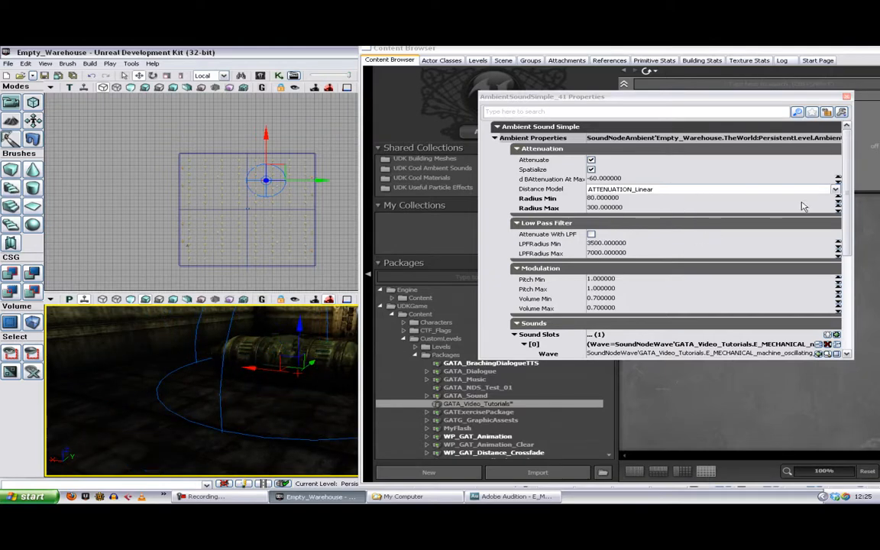
Step: Increase the machine's ambient sound attenuation to a Radius Min of about 133 and enlarge its Radius Max
{"action": "left_click", "coordinate": [838, 200]}
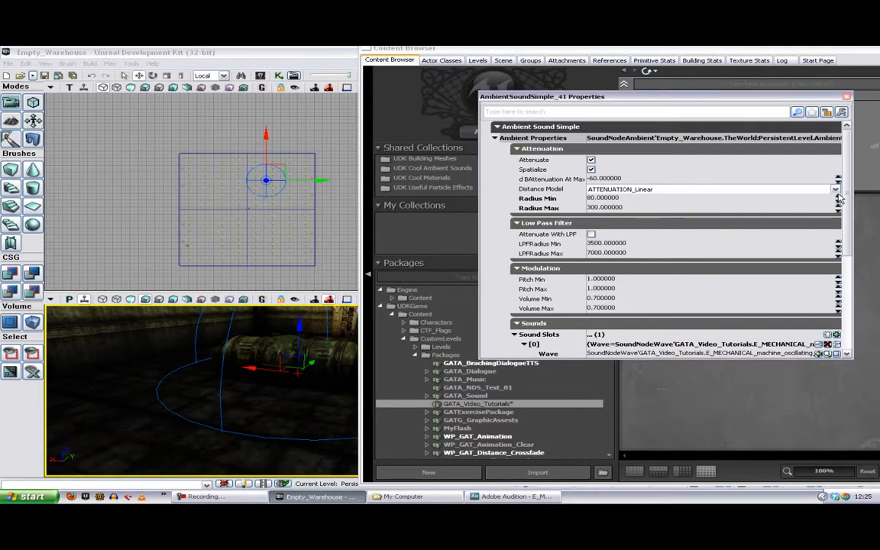
{"action": "left_click", "coordinate": [838, 201]}
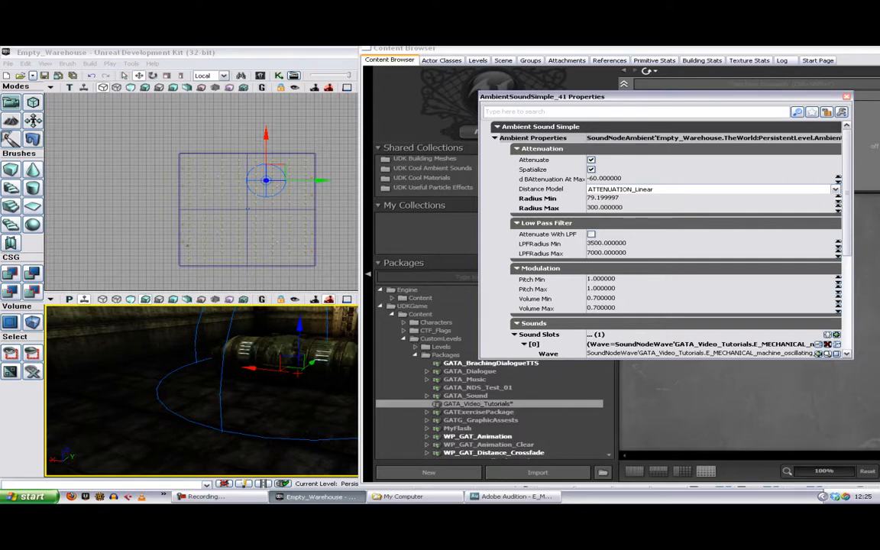
{"action": "left_click_drag", "start_coordinate": [838, 190], "coordinate": [838, 164]}
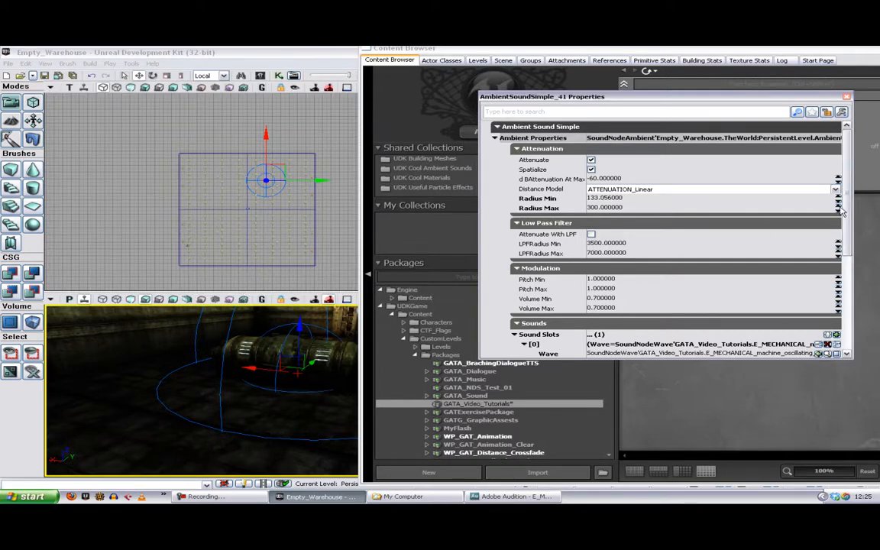
{"action": "mouse_move", "coordinate": [838, 208]}
{"action": "left_mouse_down"}
{"action": "mouse_move", "coordinate": [838, 196]}
{"action": "mouse_move", "coordinate": [831, 218]}
{"action": "left_mouse_up"}
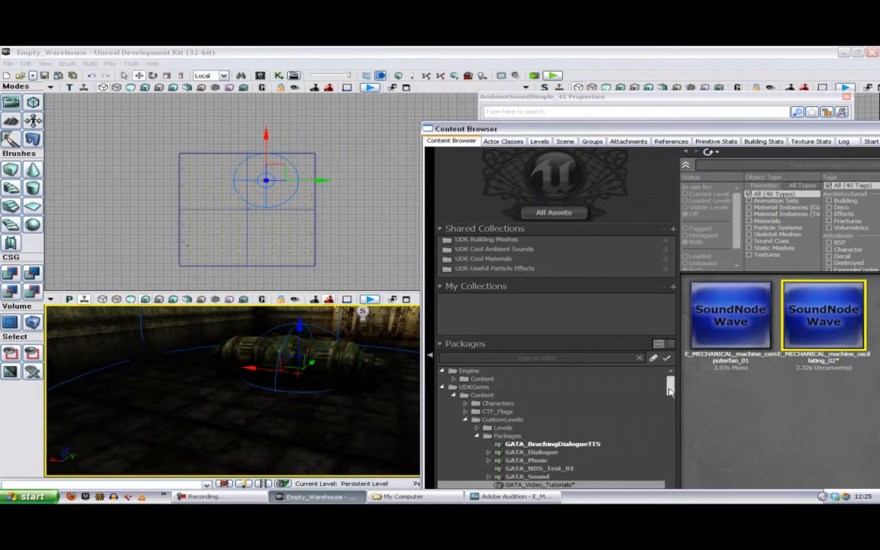
Step: Save the GATA_Video_Tutorials package from the package list
{"action": "left_click_drag", "start_coordinate": [671, 390], "coordinate": [672, 403]}
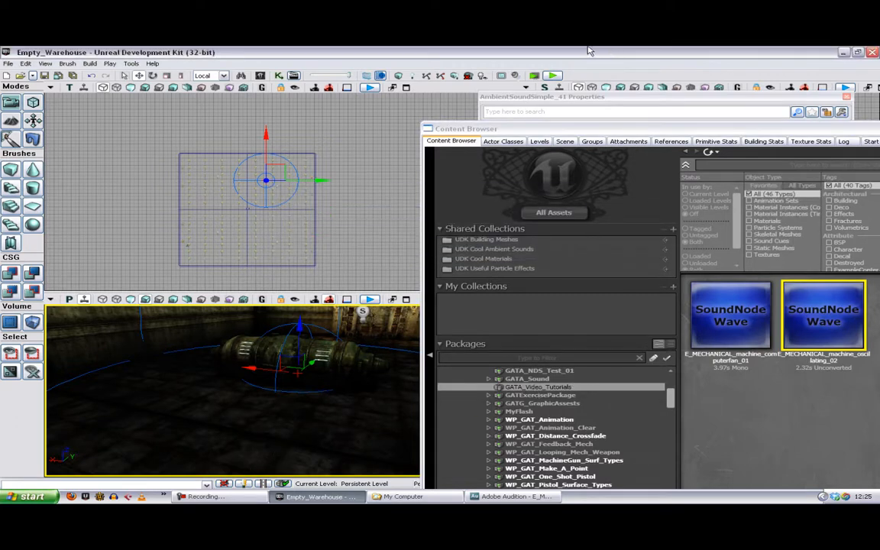
Step: Play the level in the editor and walk toward and away from the machine to audition the oscillating sound's attenuation
{"action": "left_click", "coordinate": [553, 77]}
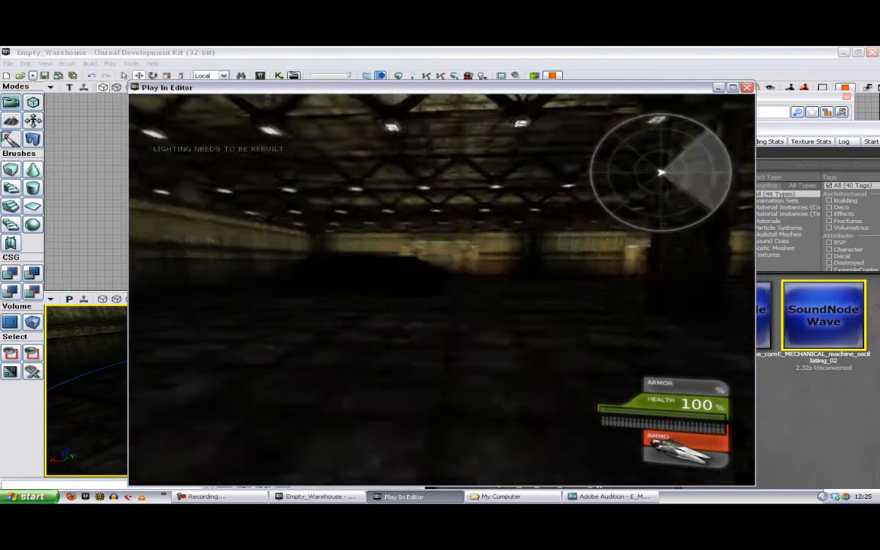
{"action": "key", "text": "w"}
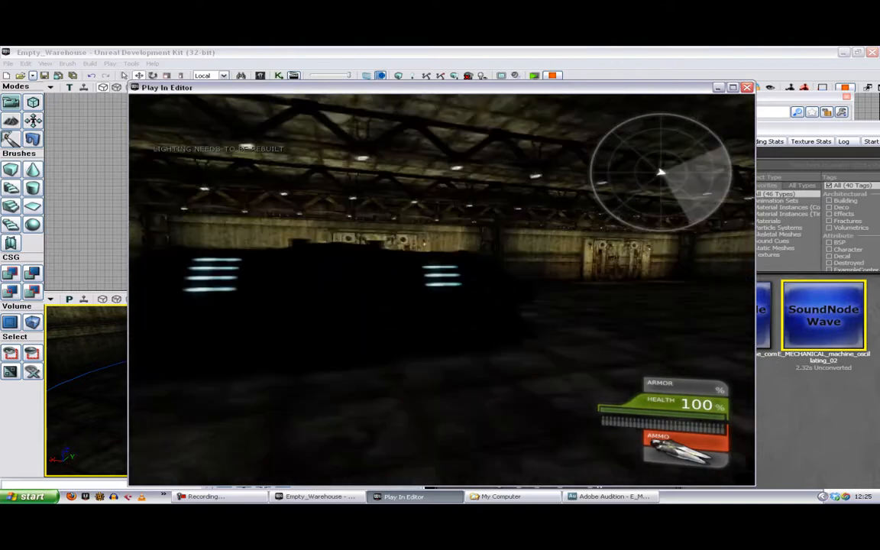
{"action": "key", "text": "w"}
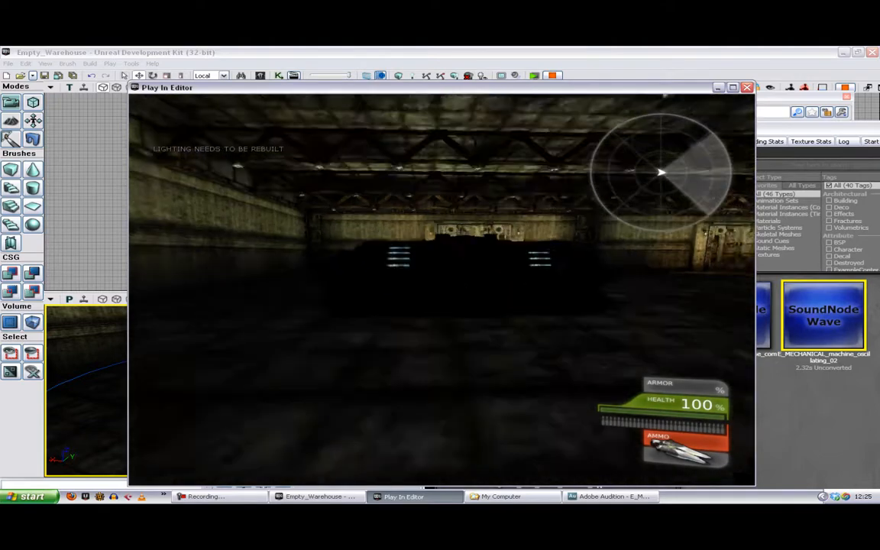
{"action": "key", "text": "w"}
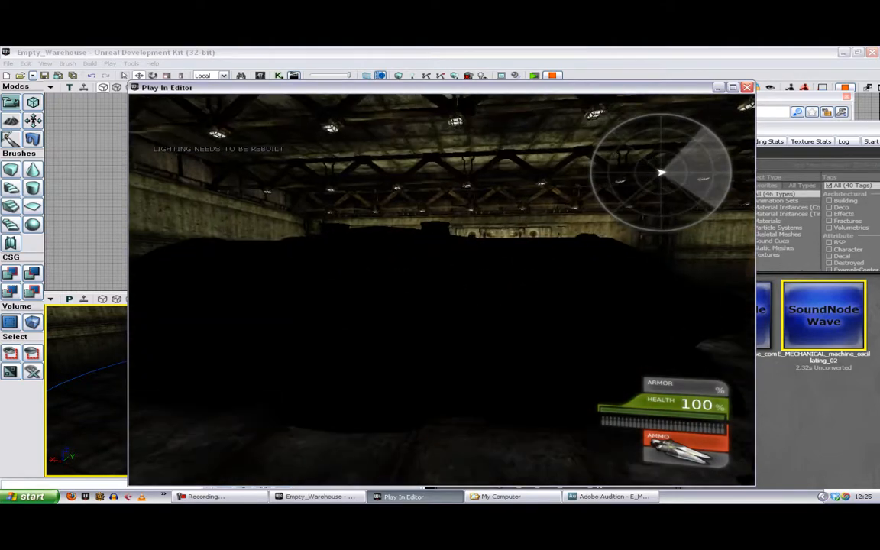
{"action": "key", "text": "s"}
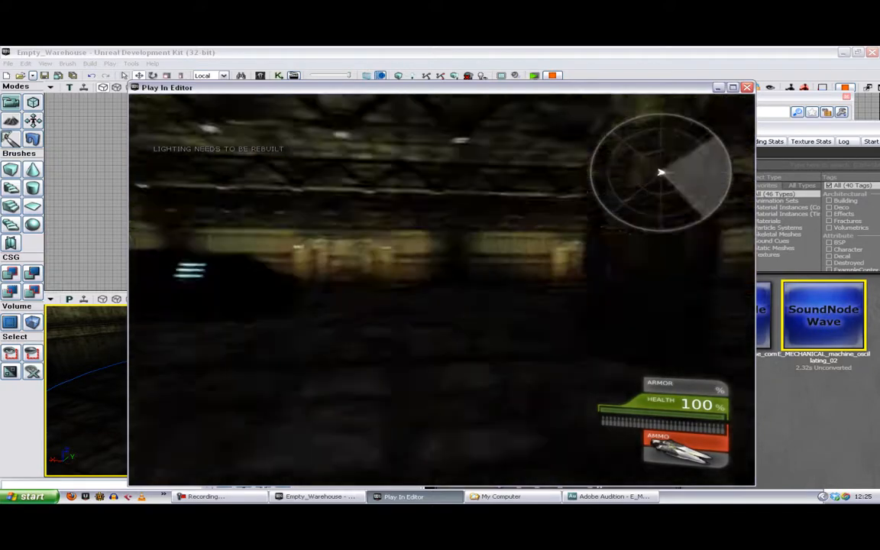
{"action": "key", "text": "w"}
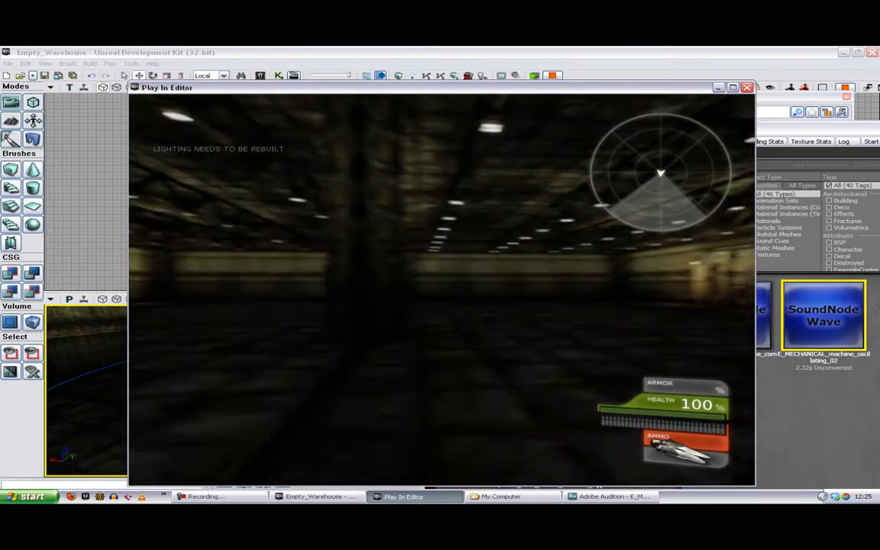
{"action": "key", "text": "s"}
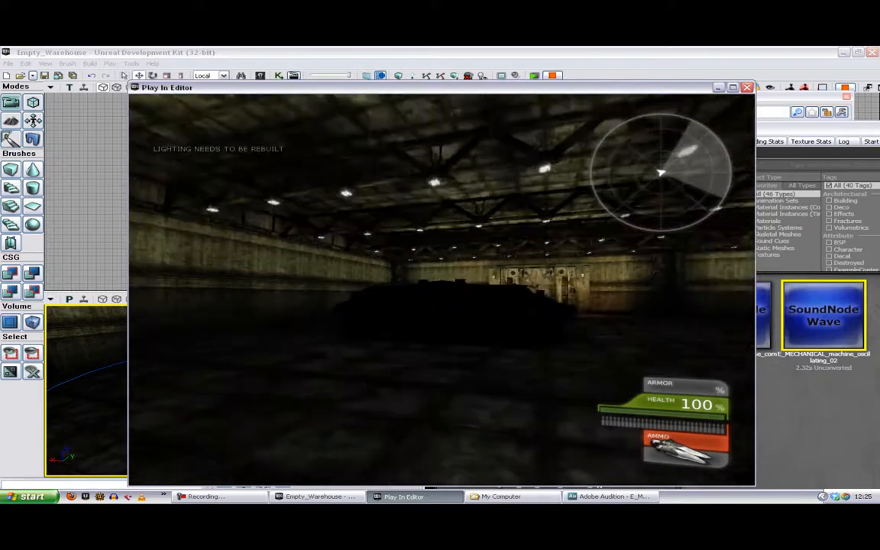
{"action": "key", "text": "d"}
{"action": "key", "text": "a"}
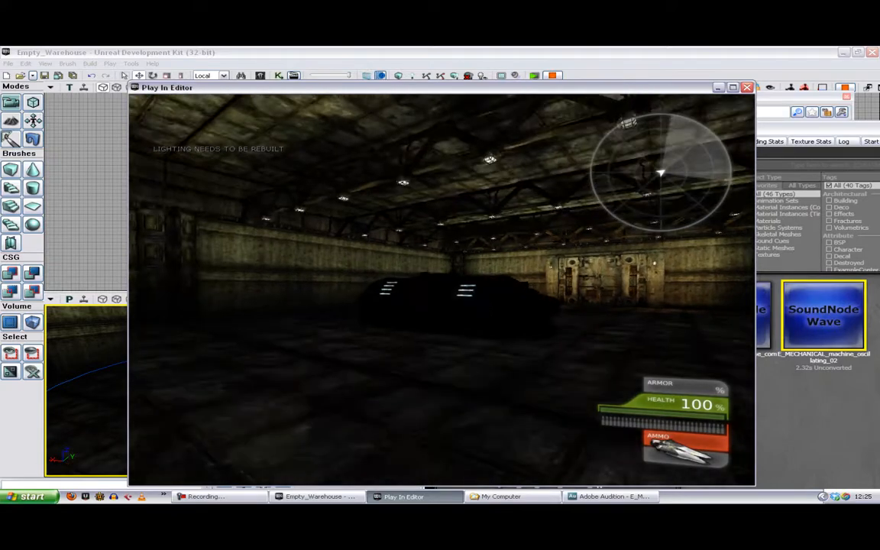
{"action": "key", "text": "Escape"}
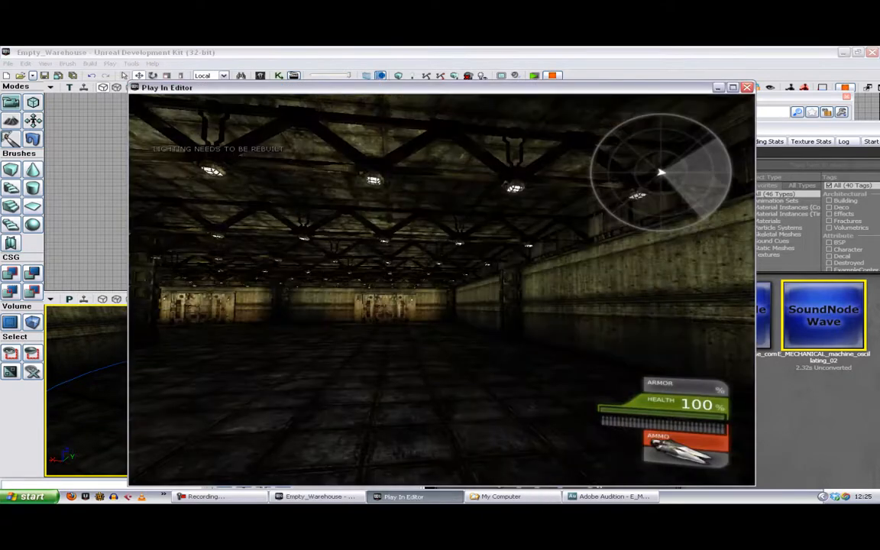
{"action": "key", "text": "Escape"}
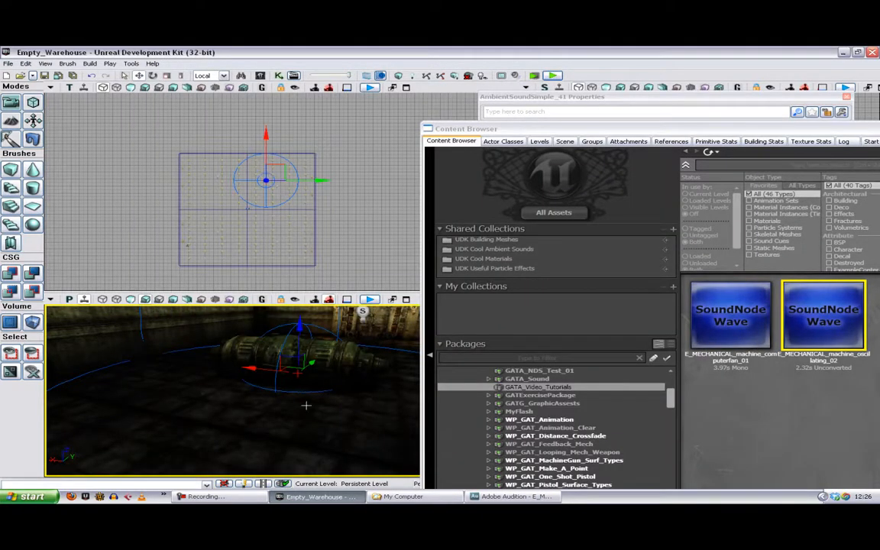
Step: Select the machine's ambient sound in the top view and scale its outer attenuation radius to nearly twice its size
{"action": "left_click", "coordinate": [275, 166]}
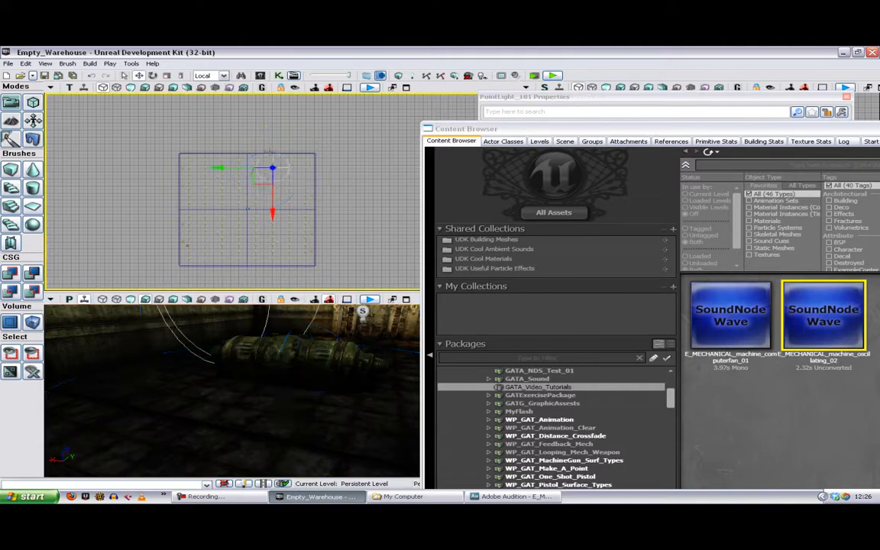
{"action": "left_click", "coordinate": [261, 200]}
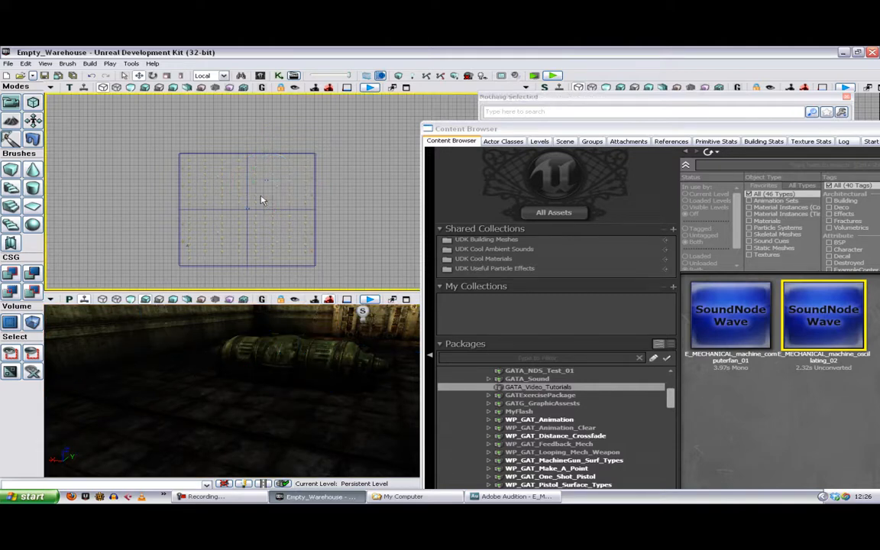
{"action": "scroll", "coordinate": [261, 197], "scroll_direction": "up", "scroll_amount": 2}
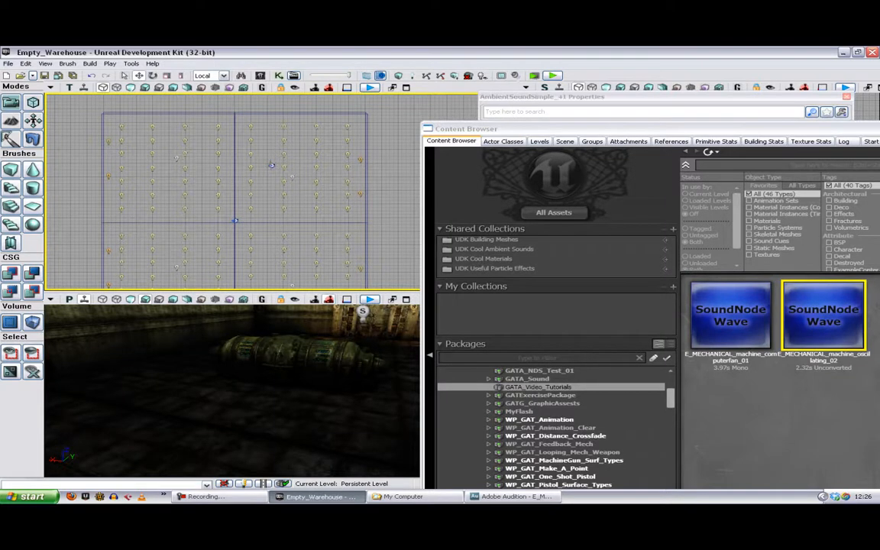
{"action": "left_click", "coordinate": [271, 166]}
{"action": "left_click_drag", "start_coordinate": [388, 176], "coordinate": [391, 197]}
{"action": "key", "text": "space"}
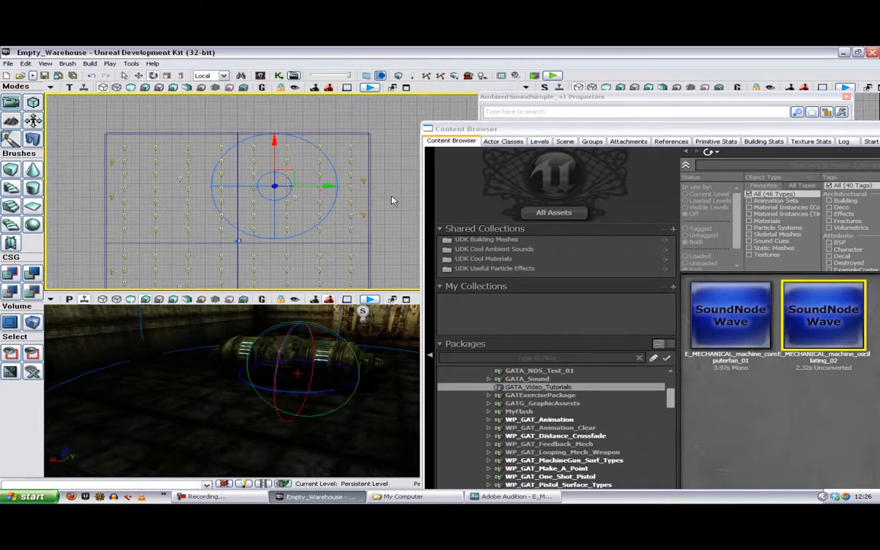
{"action": "key", "text": "space"}
{"action": "left_click_drag", "start_coordinate": [339, 182], "coordinate": [393, 182]}
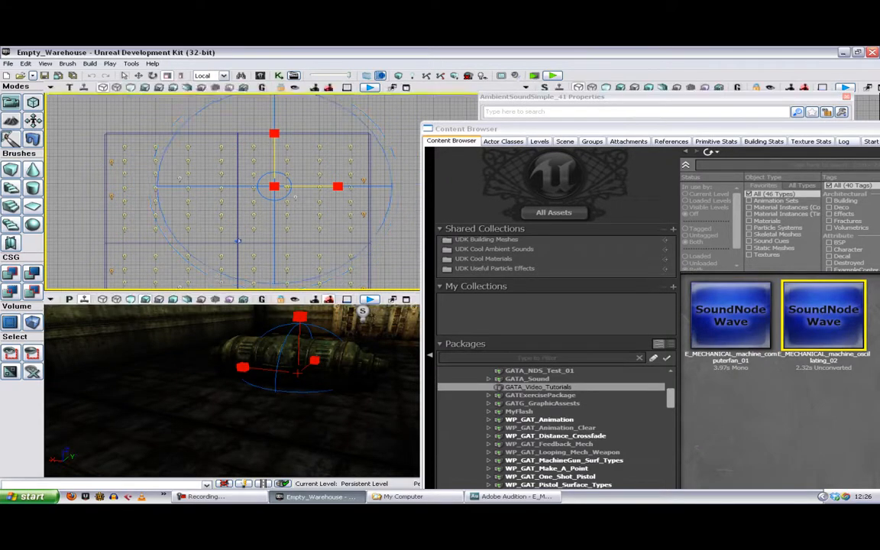
Step: Play the level from a floor spot far from the machine and walk around it to test the enlarged sound radius
{"action": "left_click_drag", "start_coordinate": [306, 413], "coordinate": [299, 431]}
{"action": "right_click", "coordinate": [243, 422]}
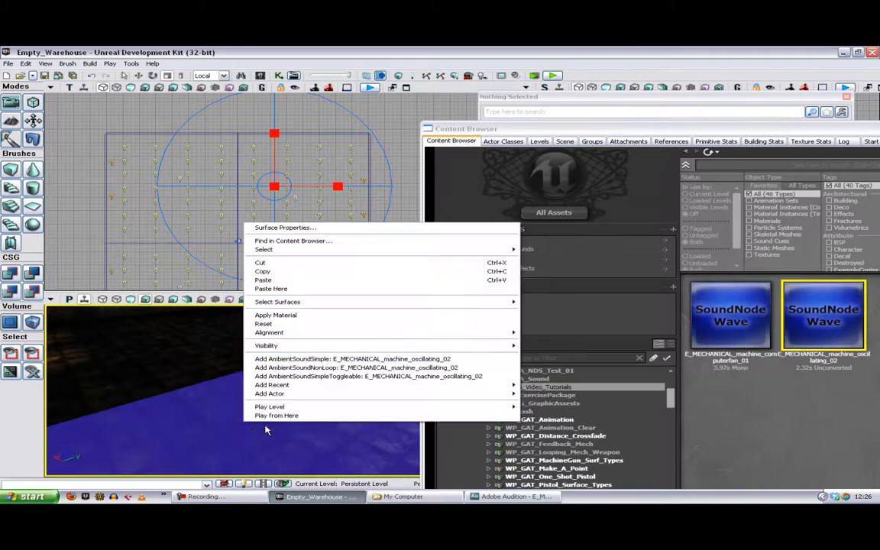
{"action": "left_click", "coordinate": [269, 416]}
{"action": "key", "text": "w"}
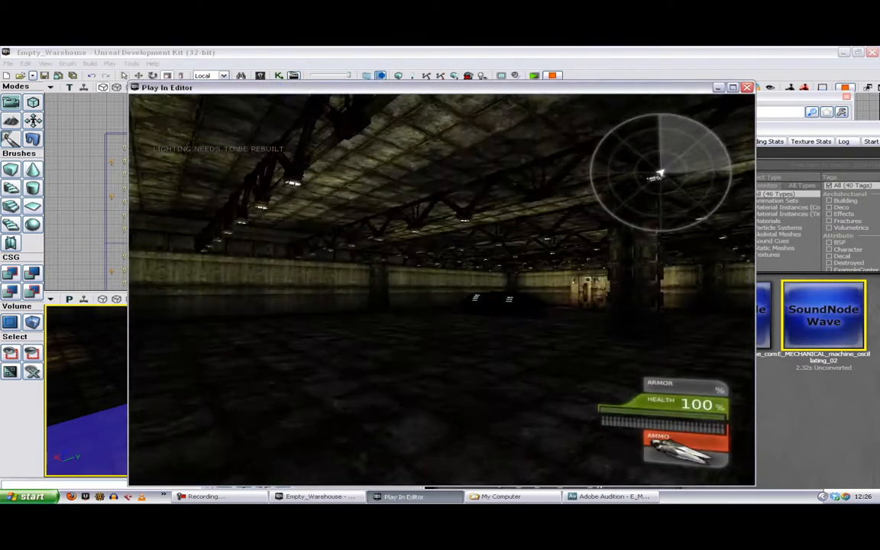
{"action": "key", "text": "w"}
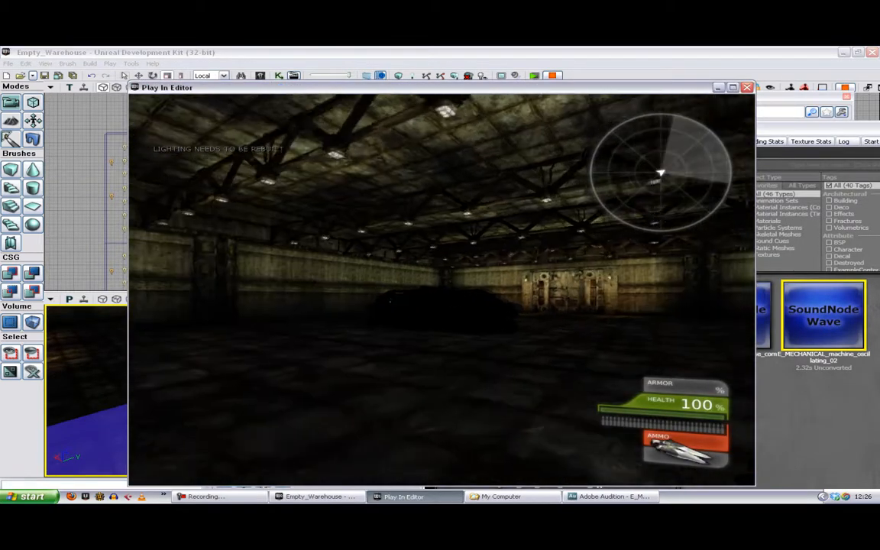
{"action": "key", "text": "w"}
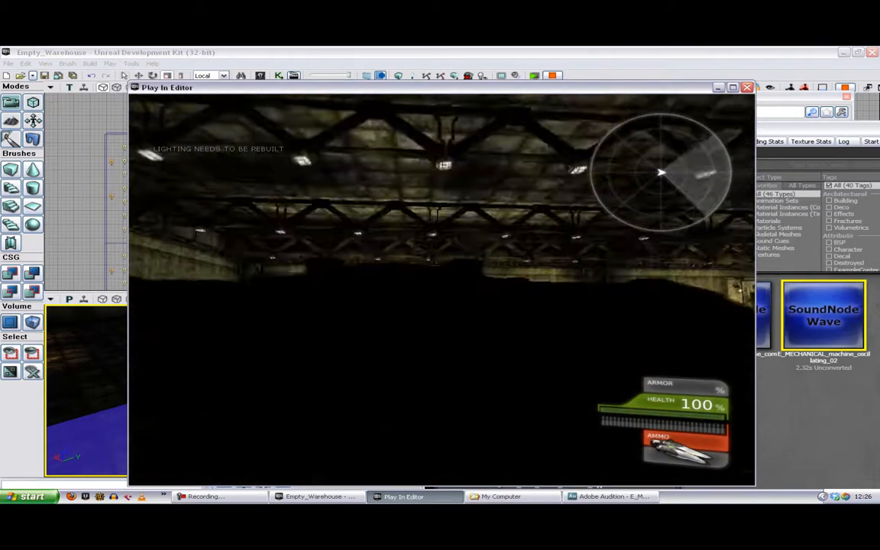
{"action": "key", "text": "s"}
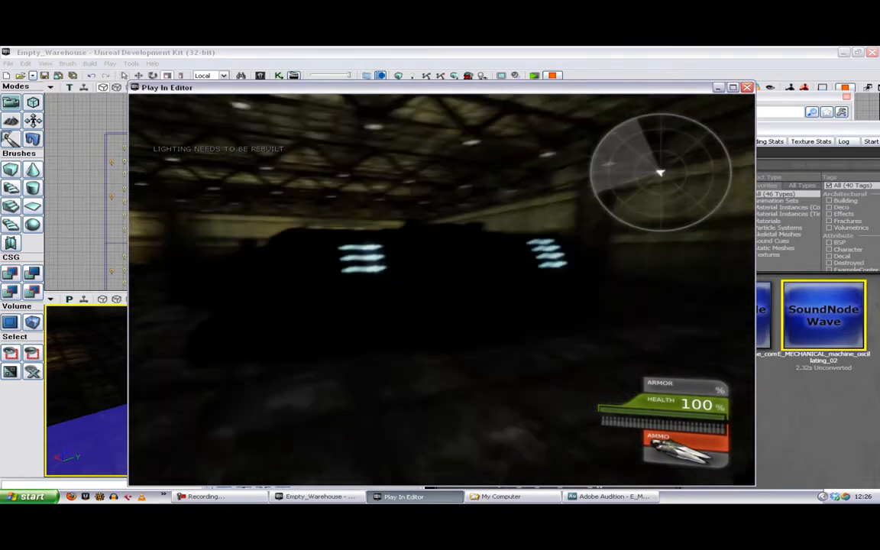
{"action": "key", "text": "s"}
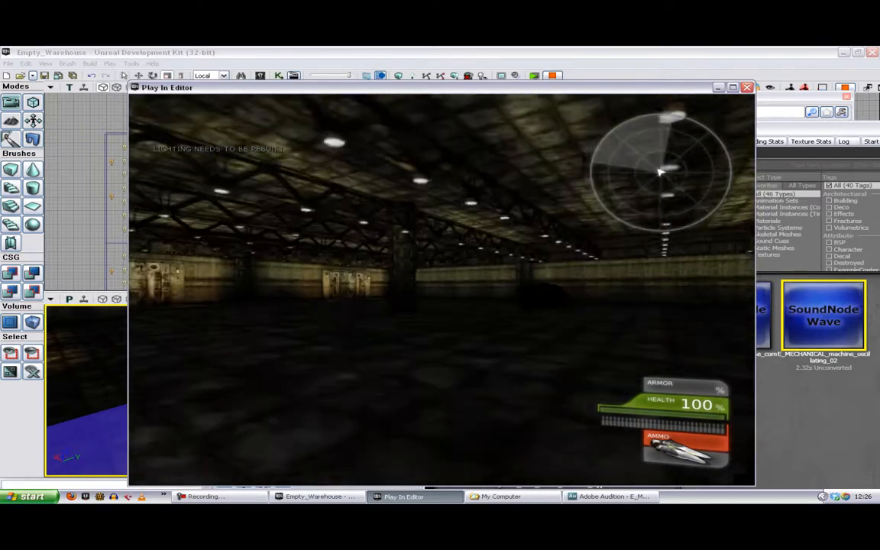
{"action": "key", "text": "Escape"}
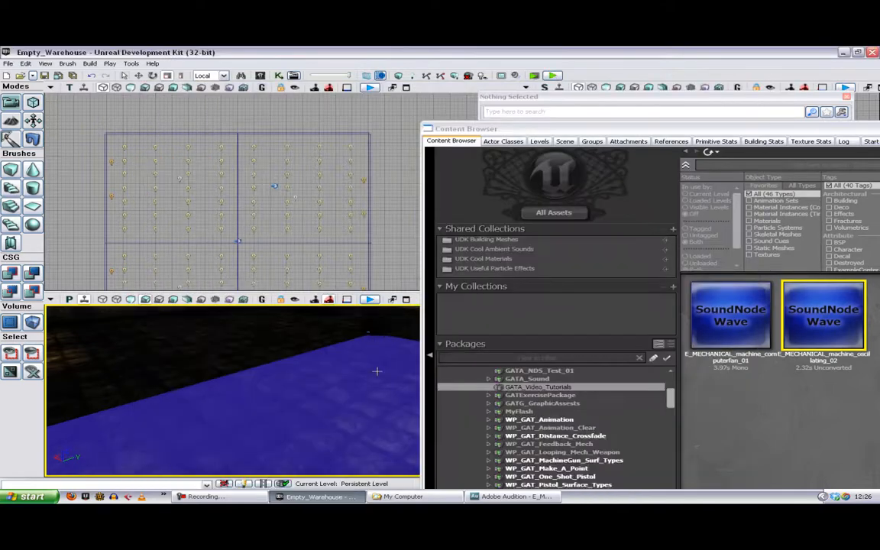
Step: Reposition the Content Browser to show more of its packages and sounds, and aim the perspective view across the warehouse
{"action": "left_click_drag", "start_coordinate": [702, 130], "coordinate": [660, 70]}
{"action": "left_click_drag", "start_coordinate": [274, 414], "coordinate": [273, 415]}
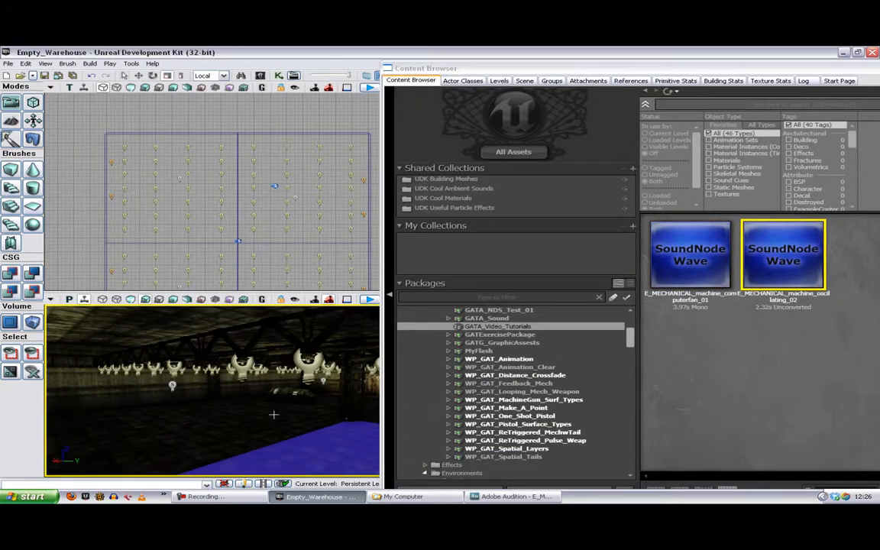